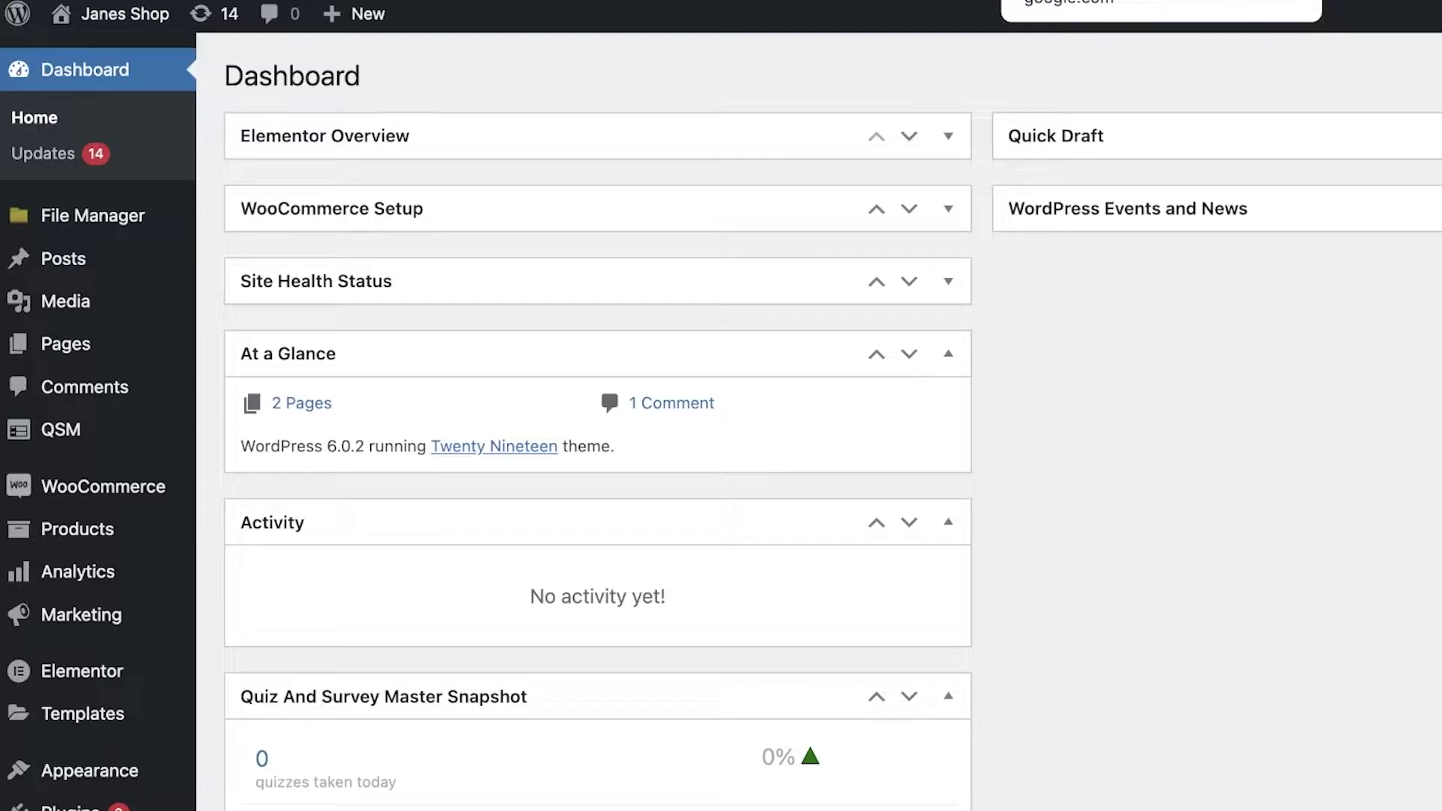
Step: Search the web for 'google forms' from a new browser tab
key(Return)
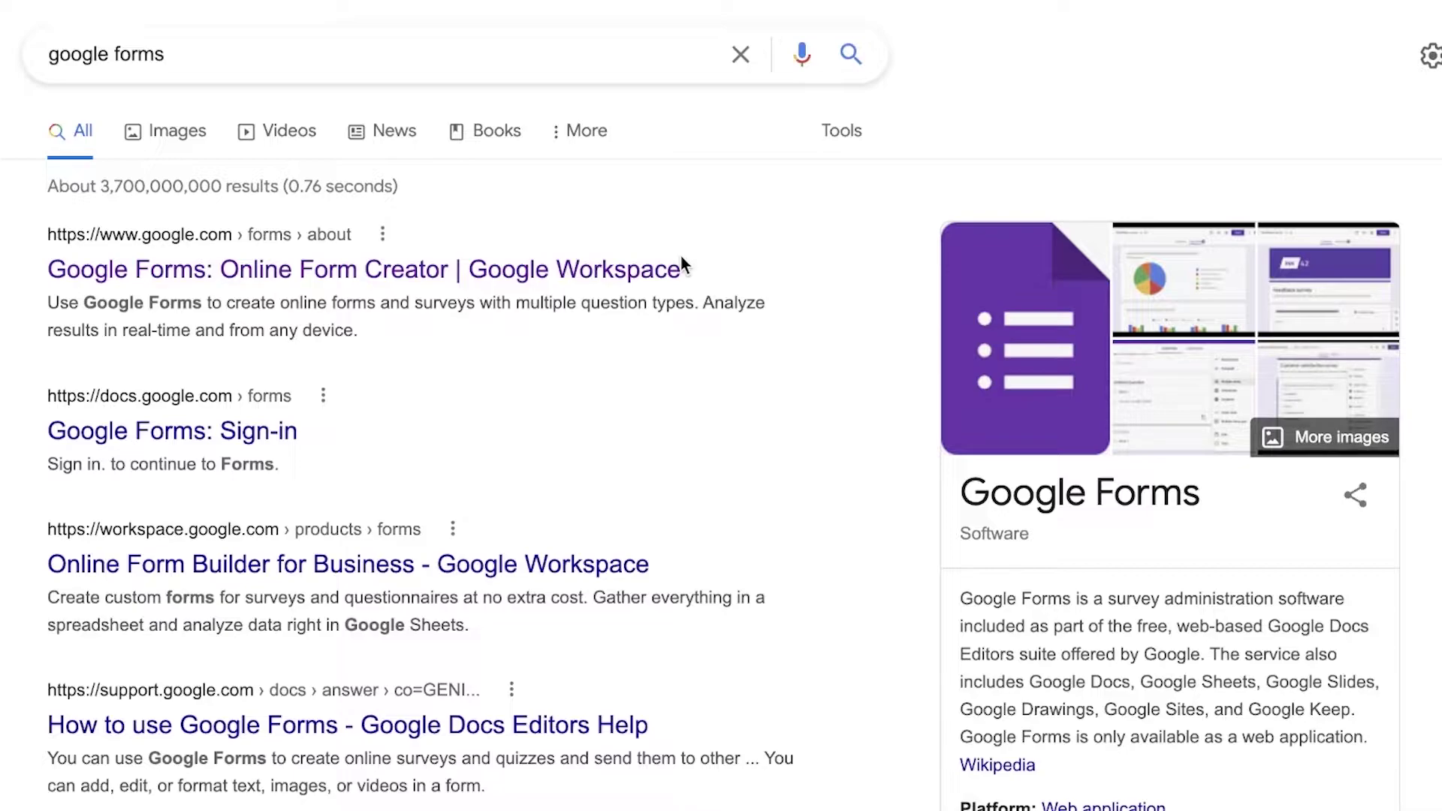
Step: Open the 'Google Forms: Online Form Creator' result and go to the Forms start page
click(567, 278)
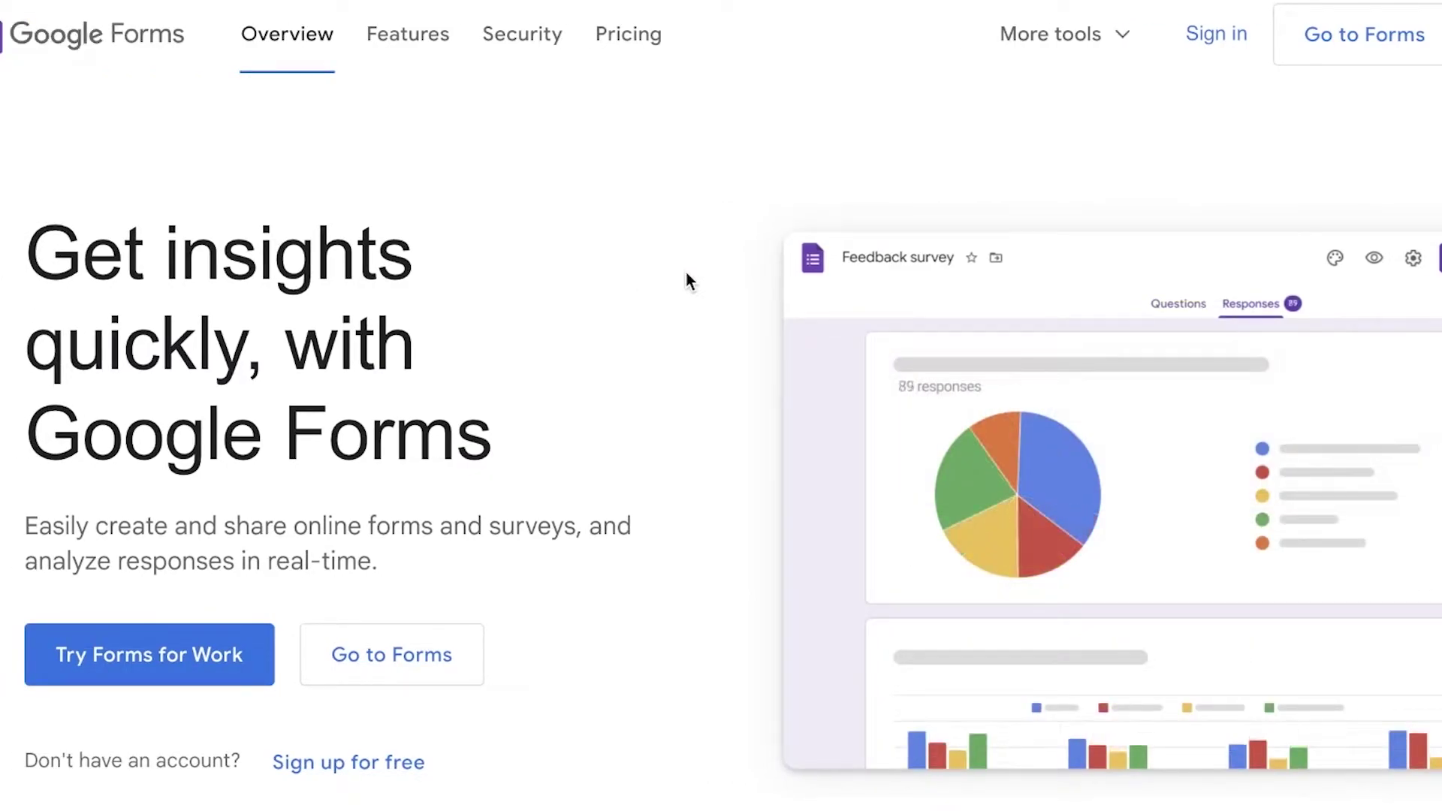
click(1384, 48)
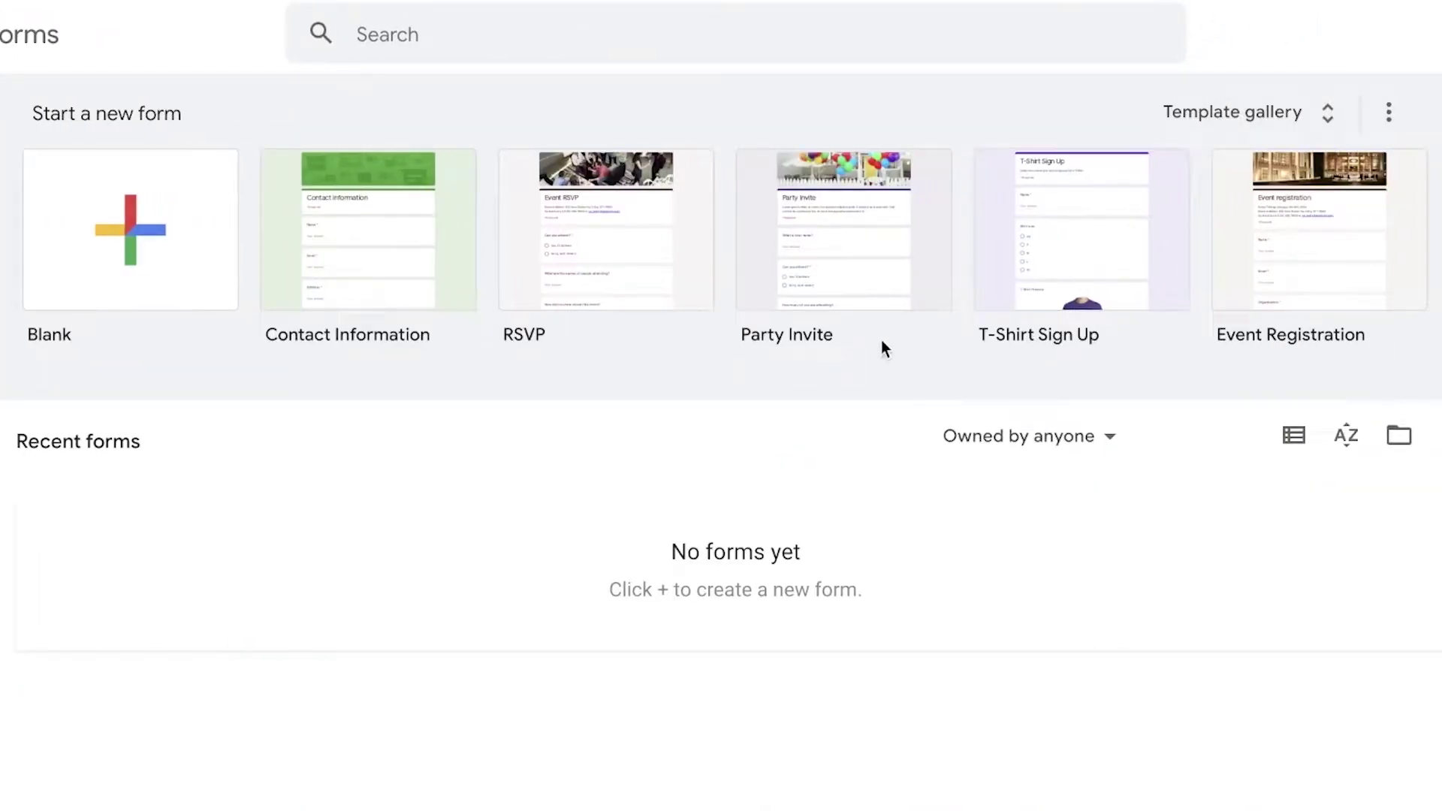
Step: Create a new form from the Customer Feedback template in the Template gallery's Work section
click(1173, 112)
scroll(901, 248, down, 10)
scroll(641, 385, up, 10)
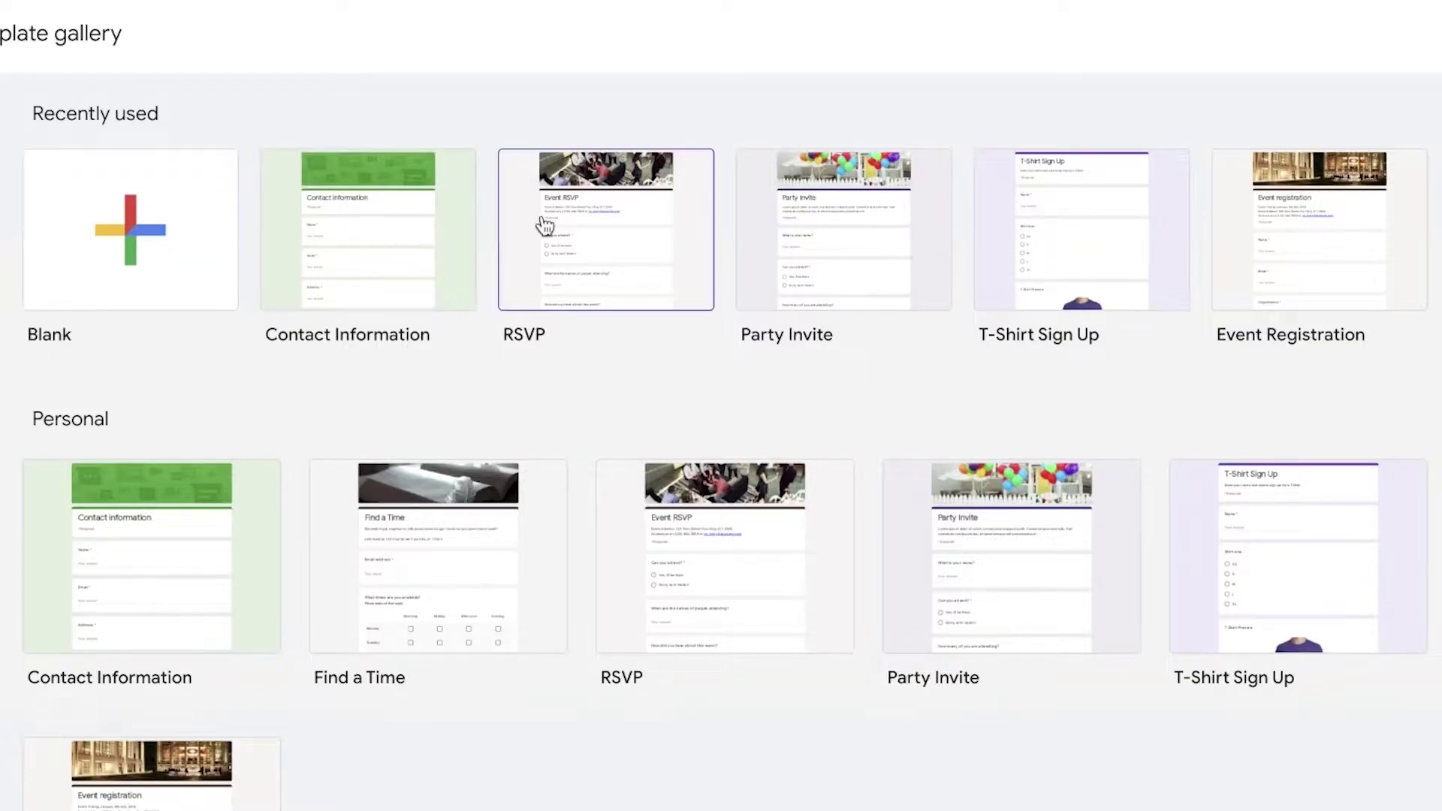
scroll(69, 499, down, 7)
scroll(69, 500, down, 7)
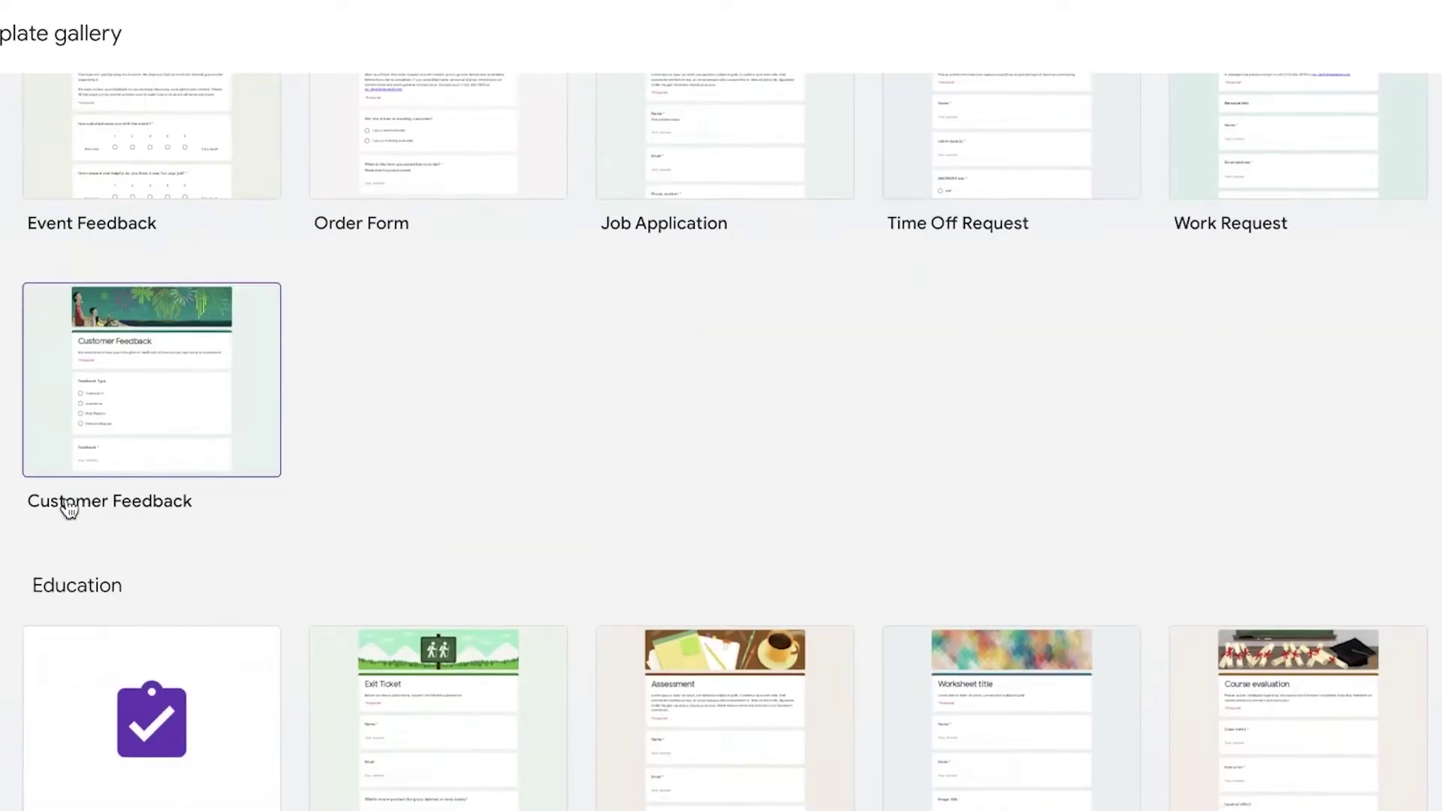
scroll(71, 503, up, 14)
scroll(70, 503, down, 14)
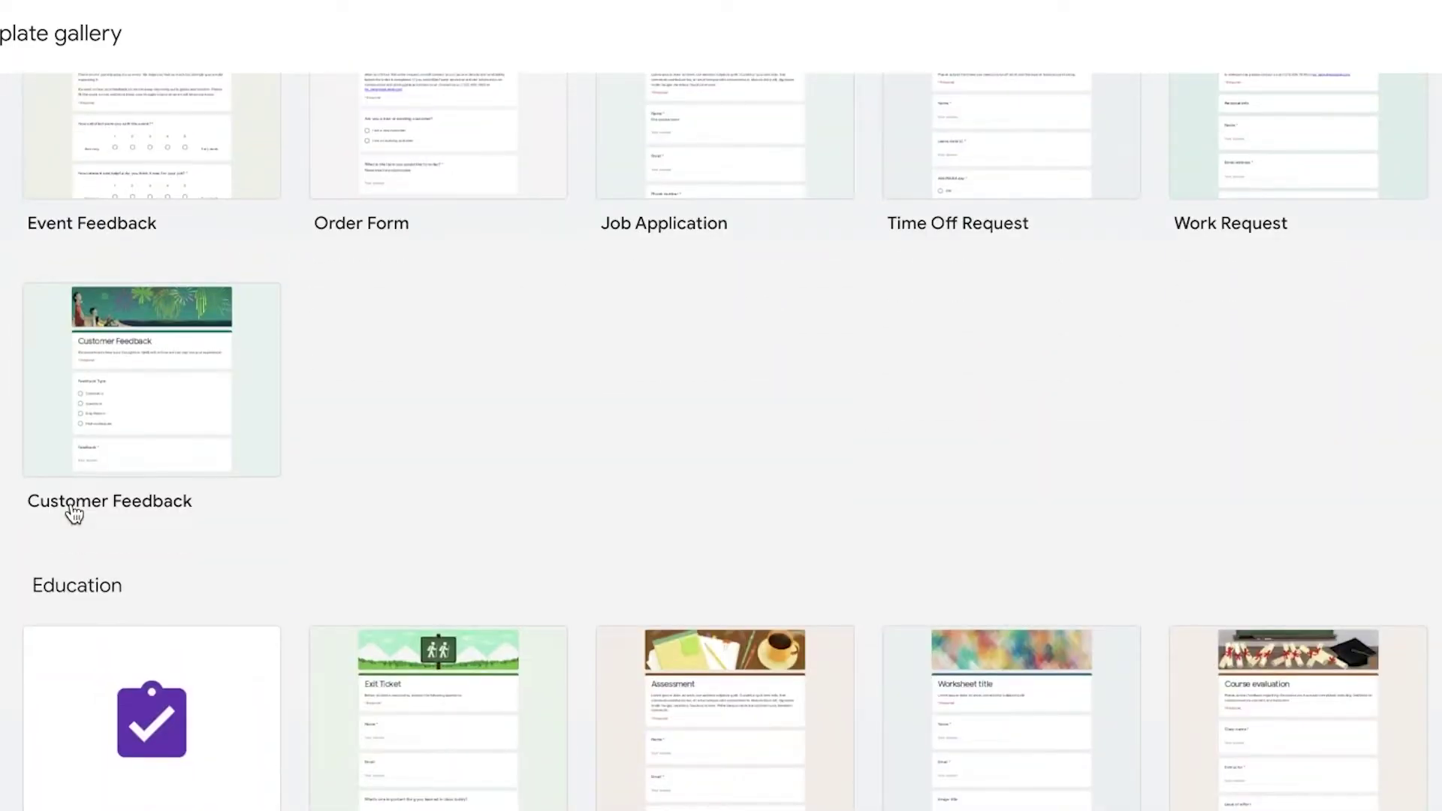
scroll(70, 503, up, 14)
scroll(161, 495, down, 10)
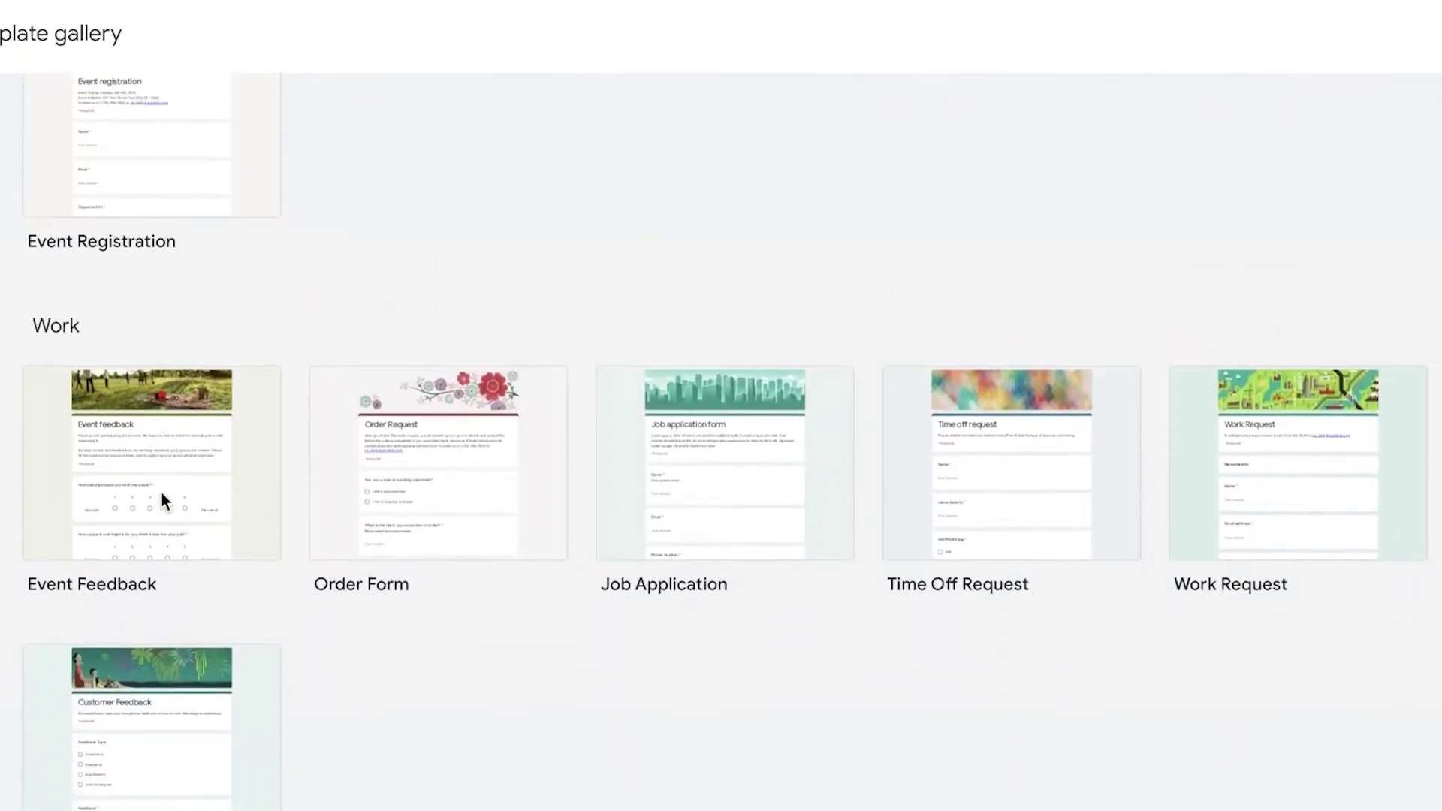
scroll(166, 502, down, 2)
scroll(556, 405, down, 3)
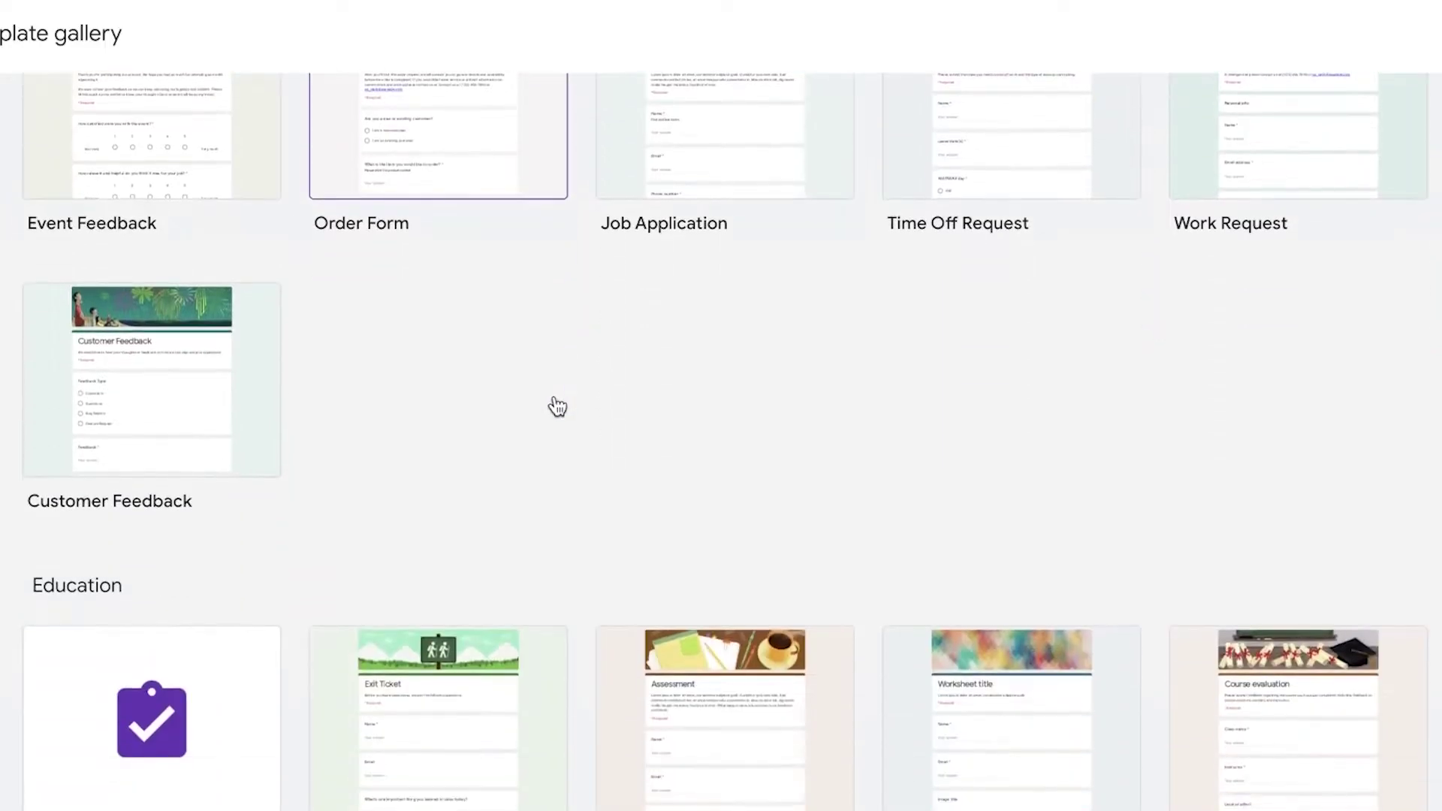
scroll(453, 330, up, 3)
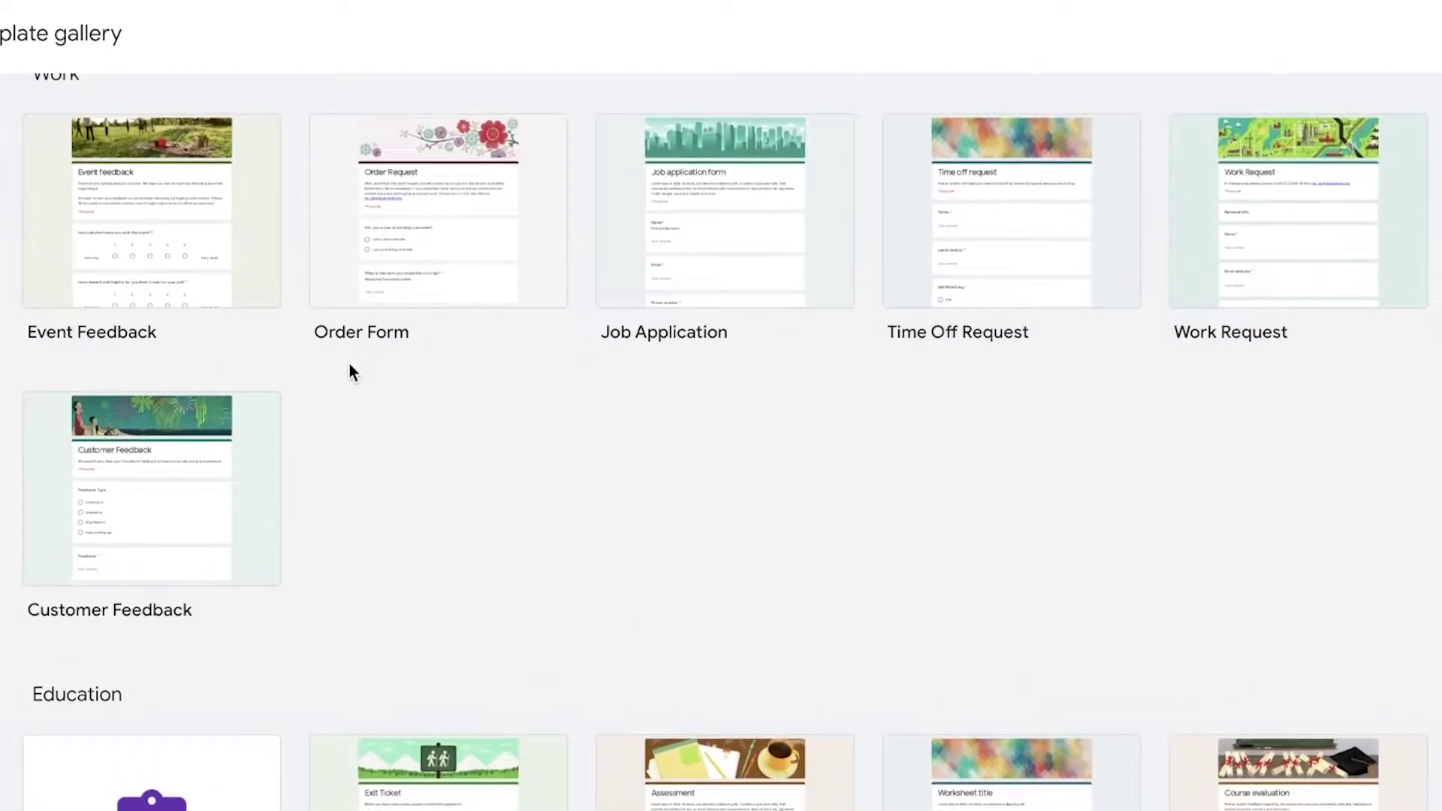
scroll(349, 368, down, 2)
scroll(345, 368, down, 1)
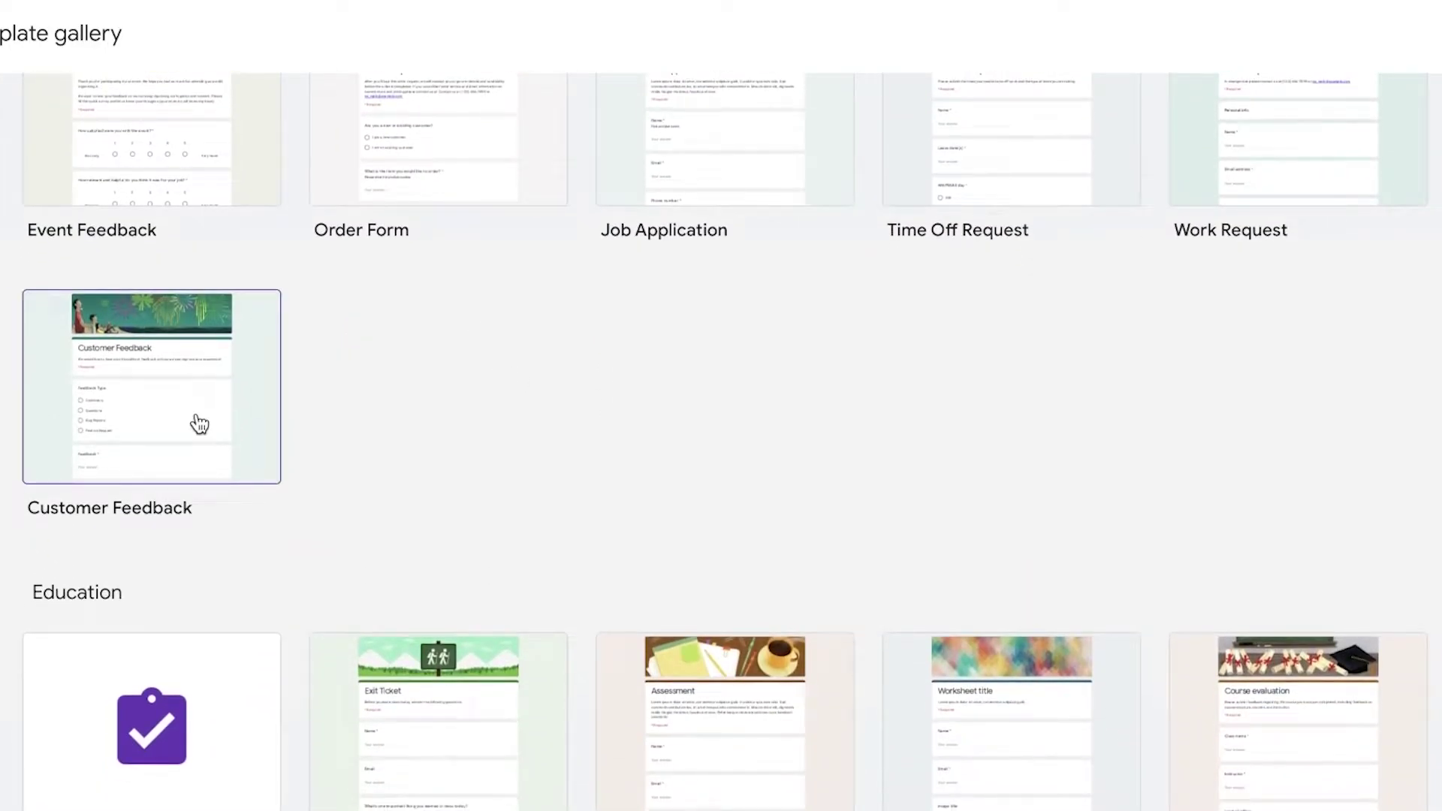
click(107, 425)
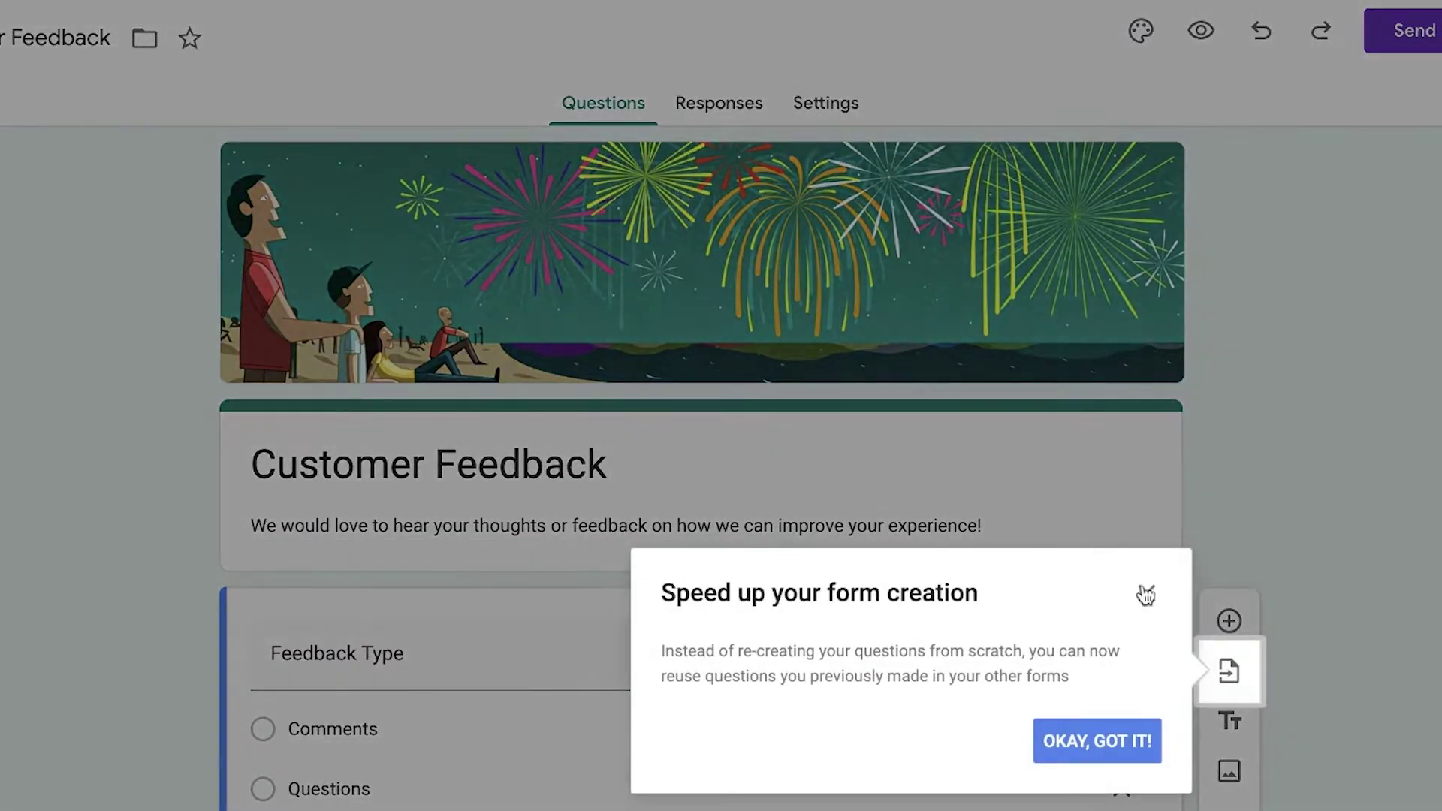
Step: Dismiss the 'Speed up your form creation' tip and look over the new form
click(1143, 596)
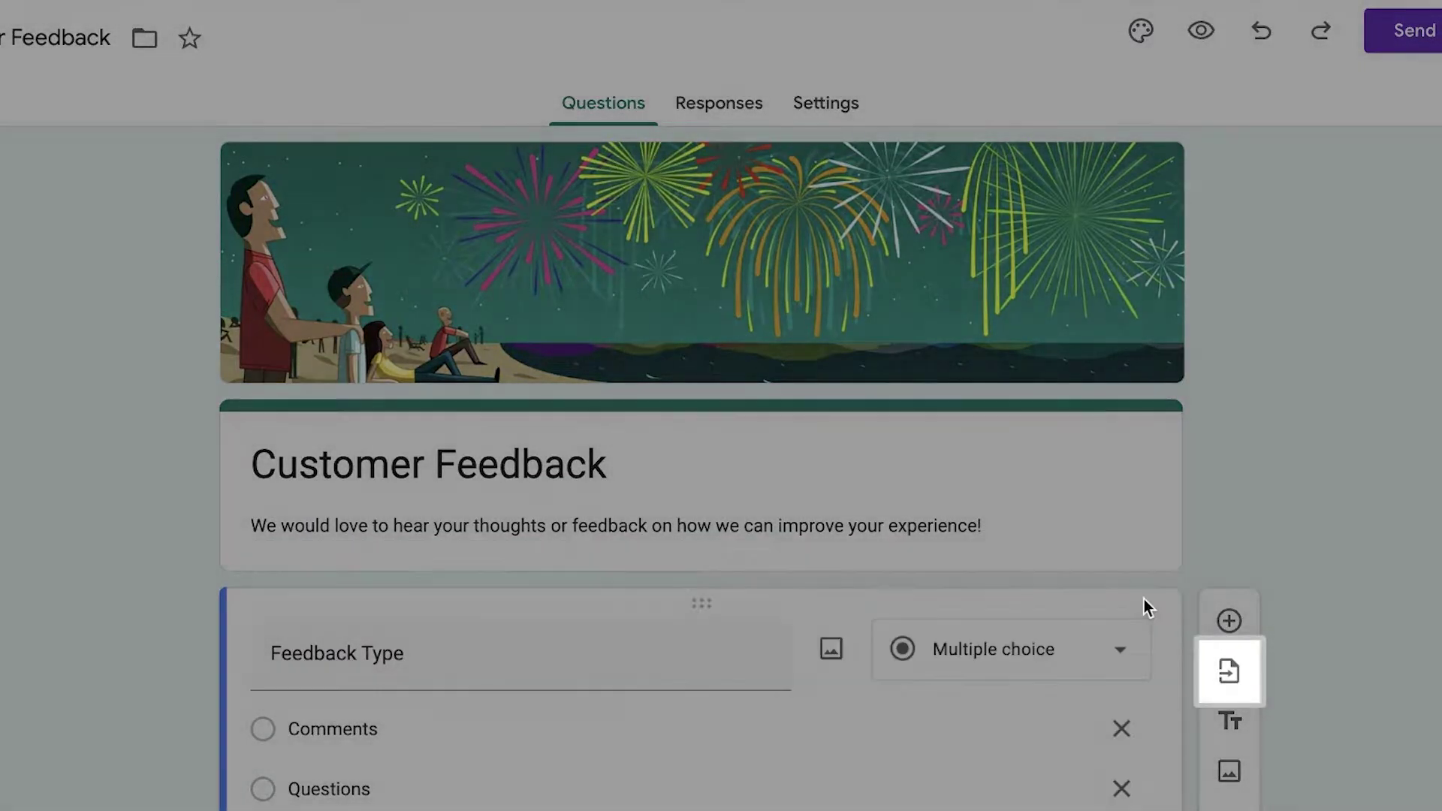
scroll(592, 380, down, 10)
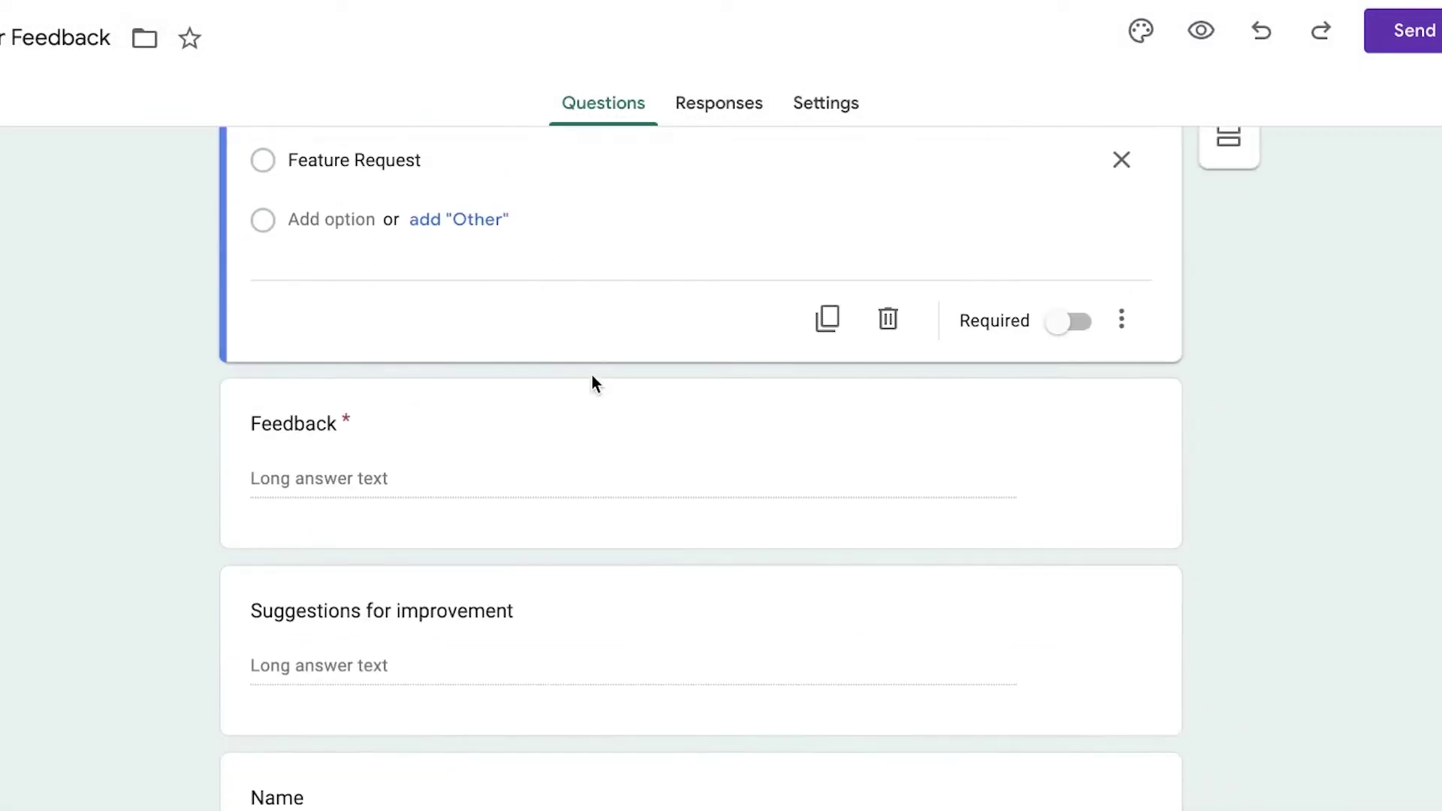
scroll(541, 347, up, 4)
scroll(541, 357, down, 8)
scroll(543, 348, up, 10)
click(542, 348)
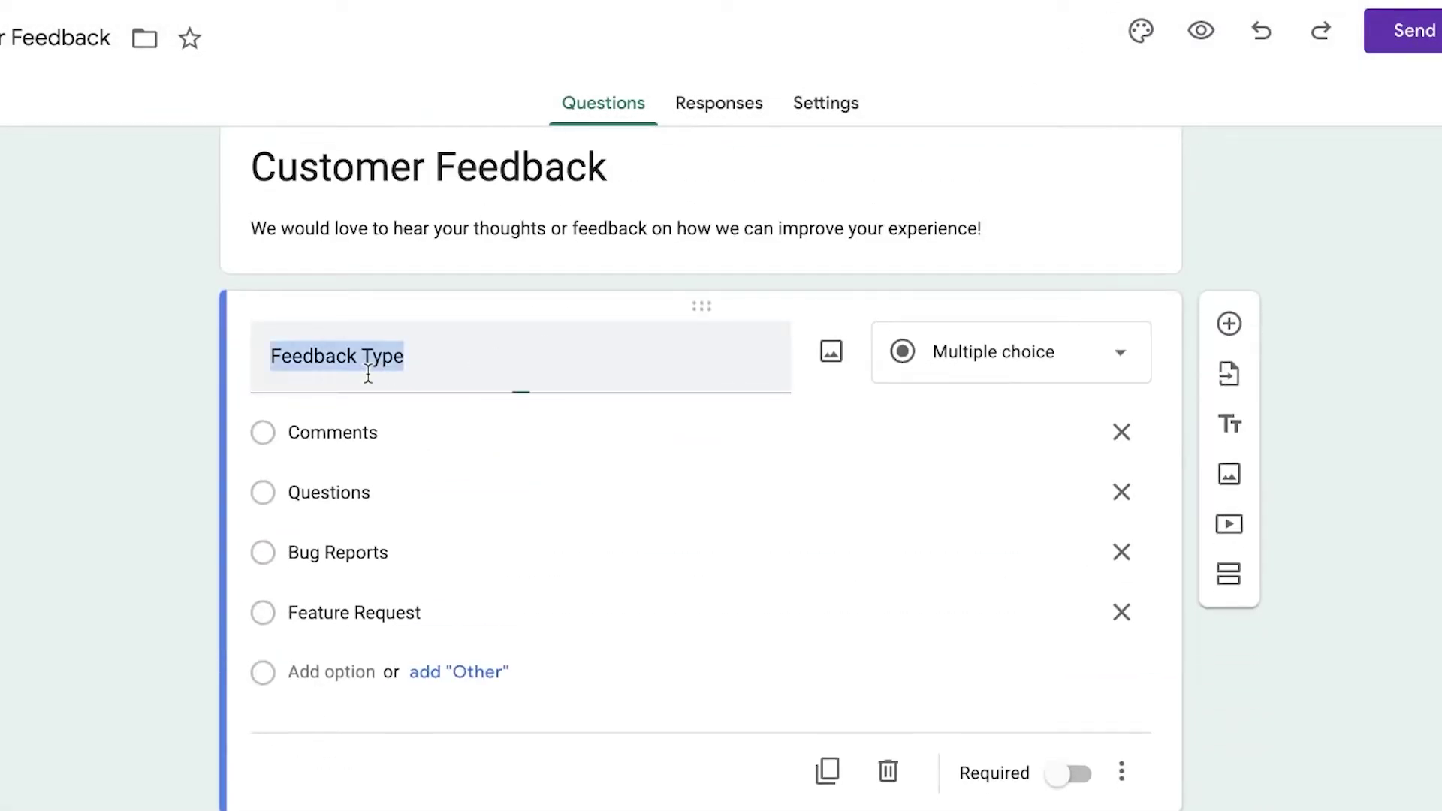
scroll(988, 361, up, 4)
scroll(1273, 272, down, 1)
Step: Inspect the 'Customer Feedback' title and description, leaving both unchanged
click(635, 444)
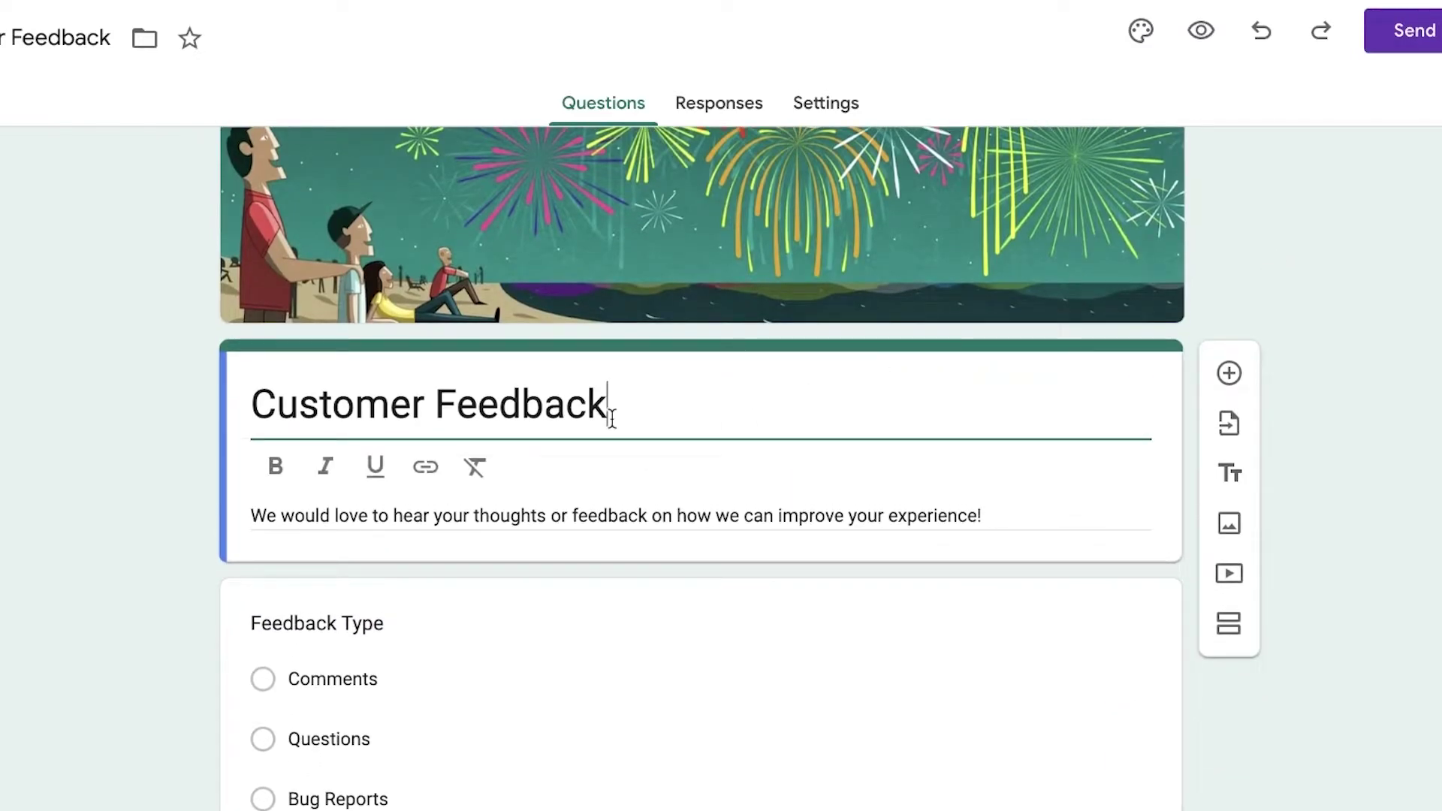
triple_click(612, 418)
click(612, 418)
triple_click(659, 516)
click(1362, 344)
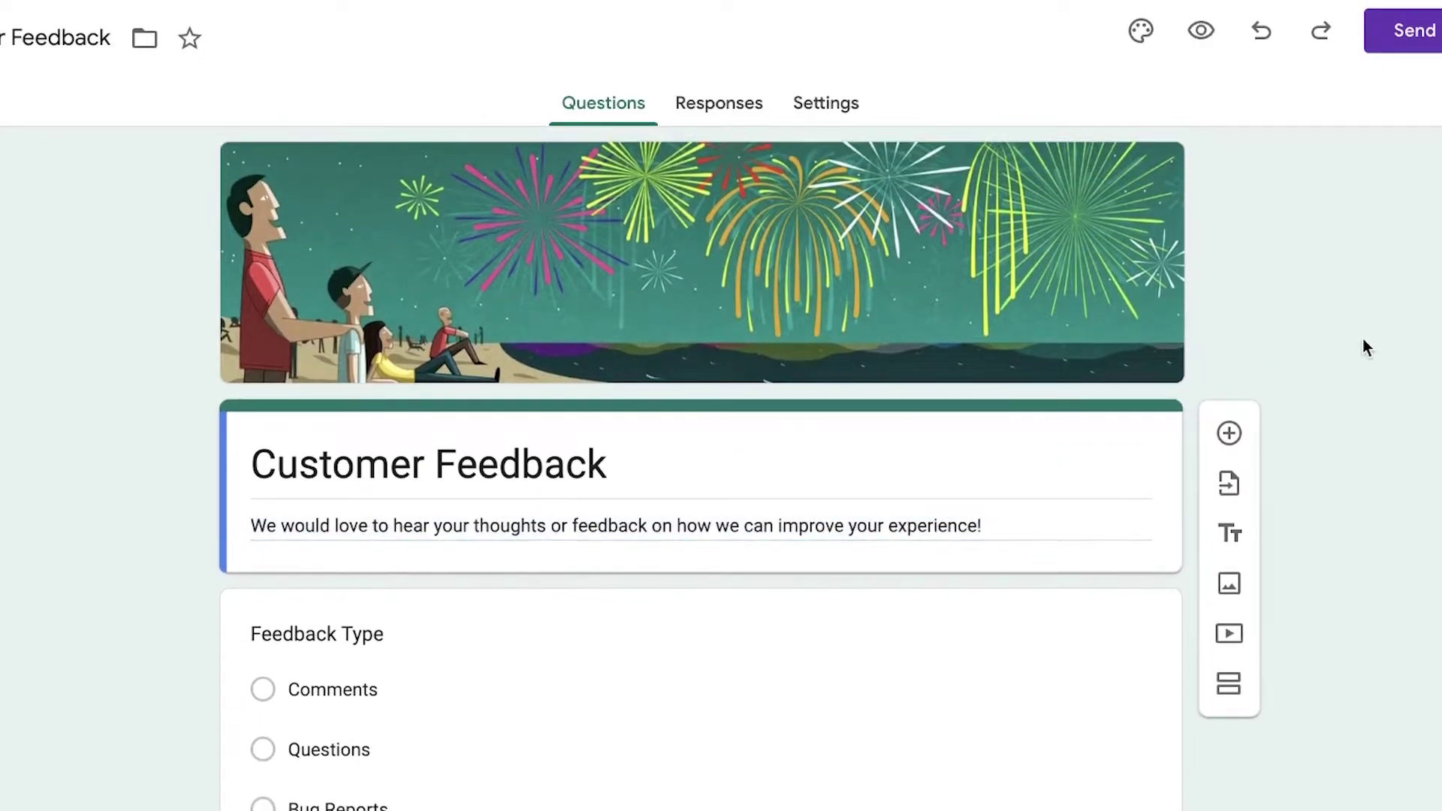
scroll(1362, 344, down, 10)
scroll(1362, 344, up, 7)
Step: Select the Feedback Type question title so it can be replaced
click(622, 396)
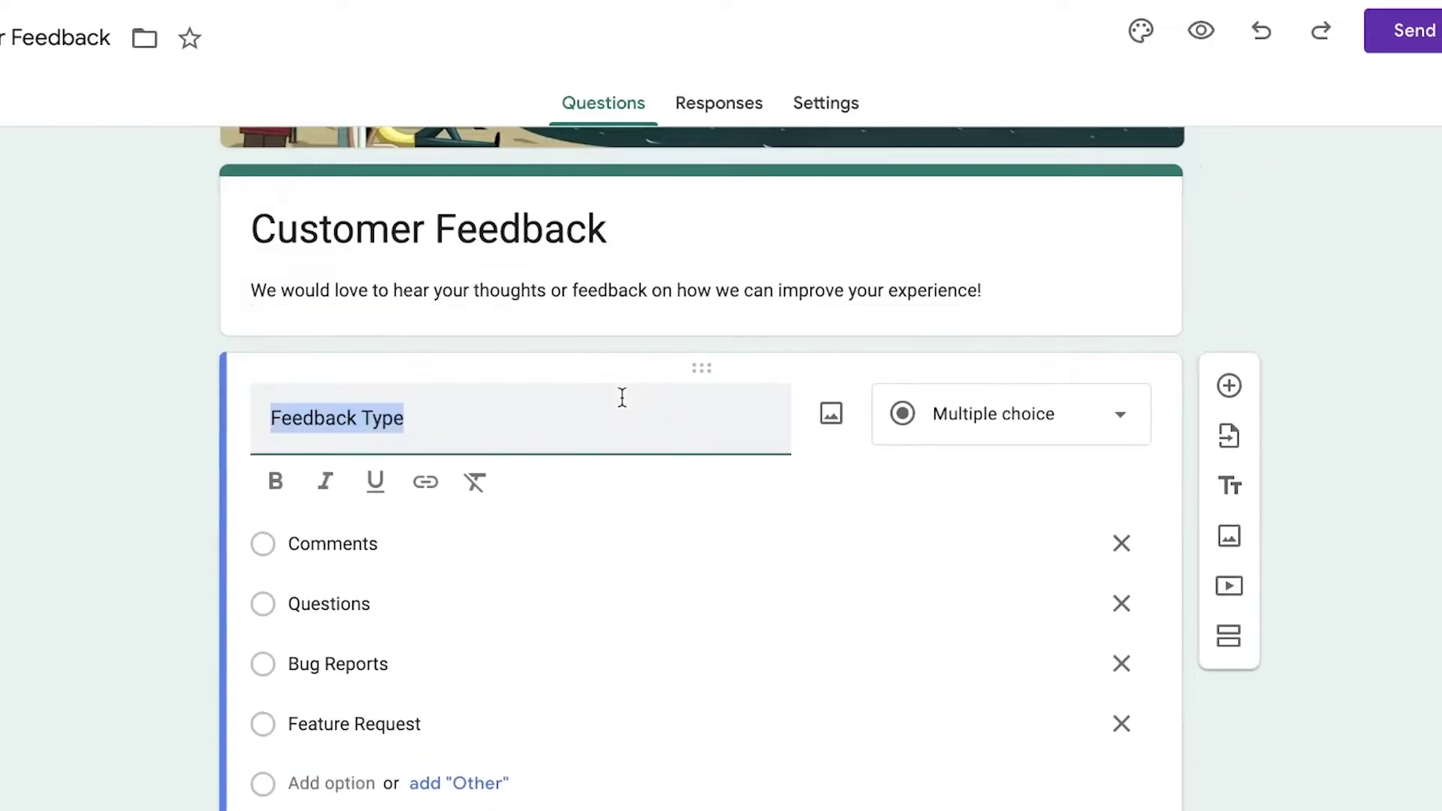
click(66, 435)
scroll(66, 435, down, 2)
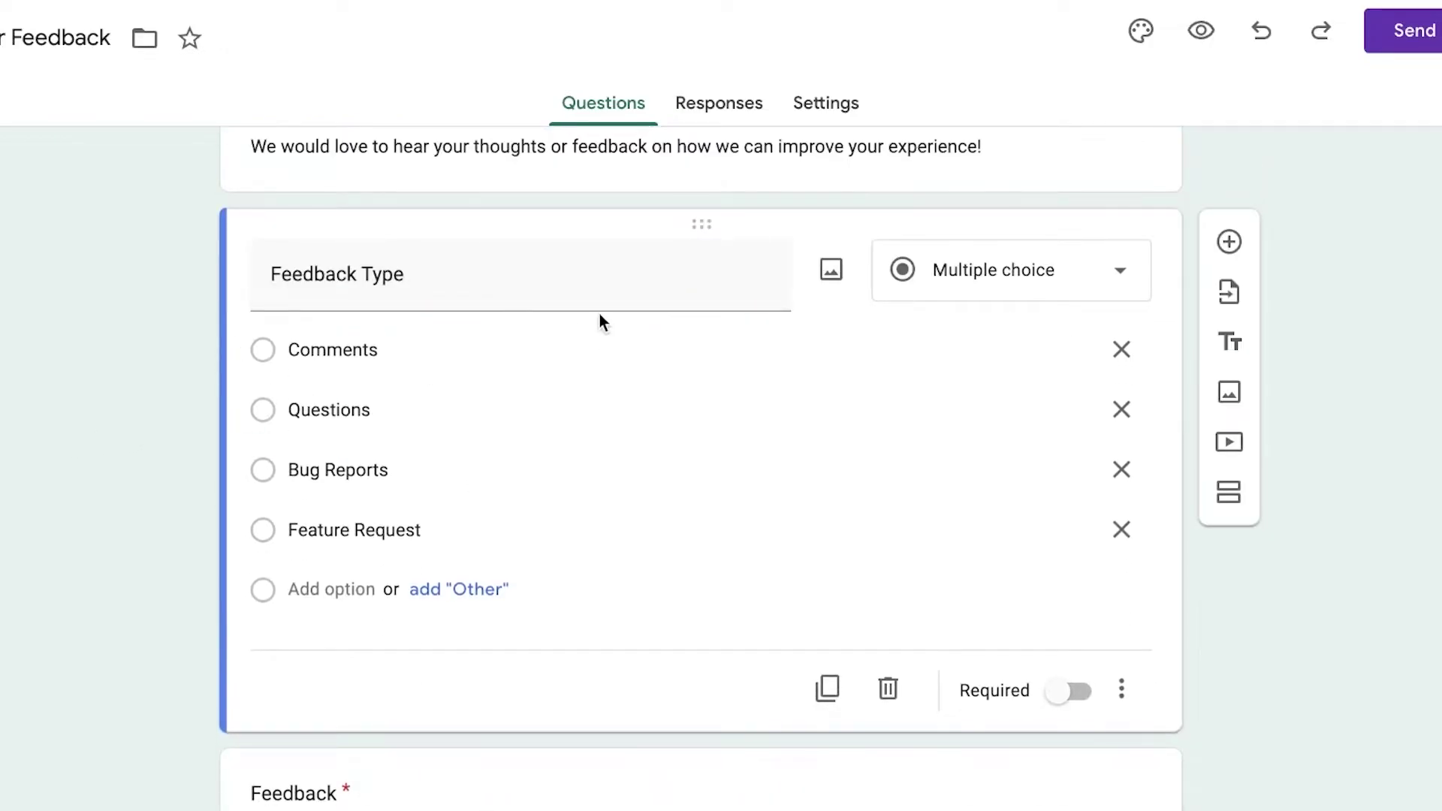
click(580, 283)
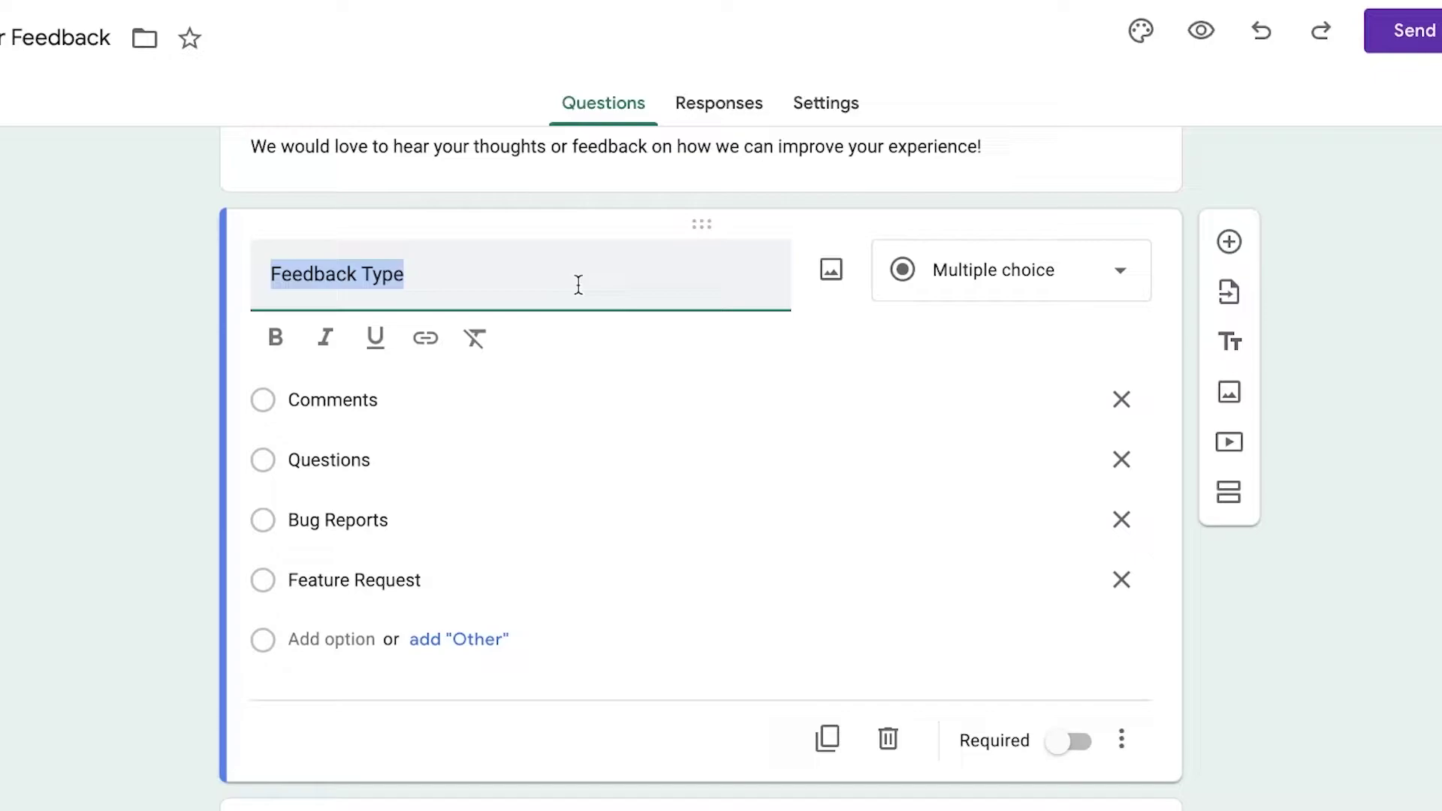
Step: Change the first question to 'How would you rate our service?' as a 1–5 linear scale
text(How would you rate our service?)
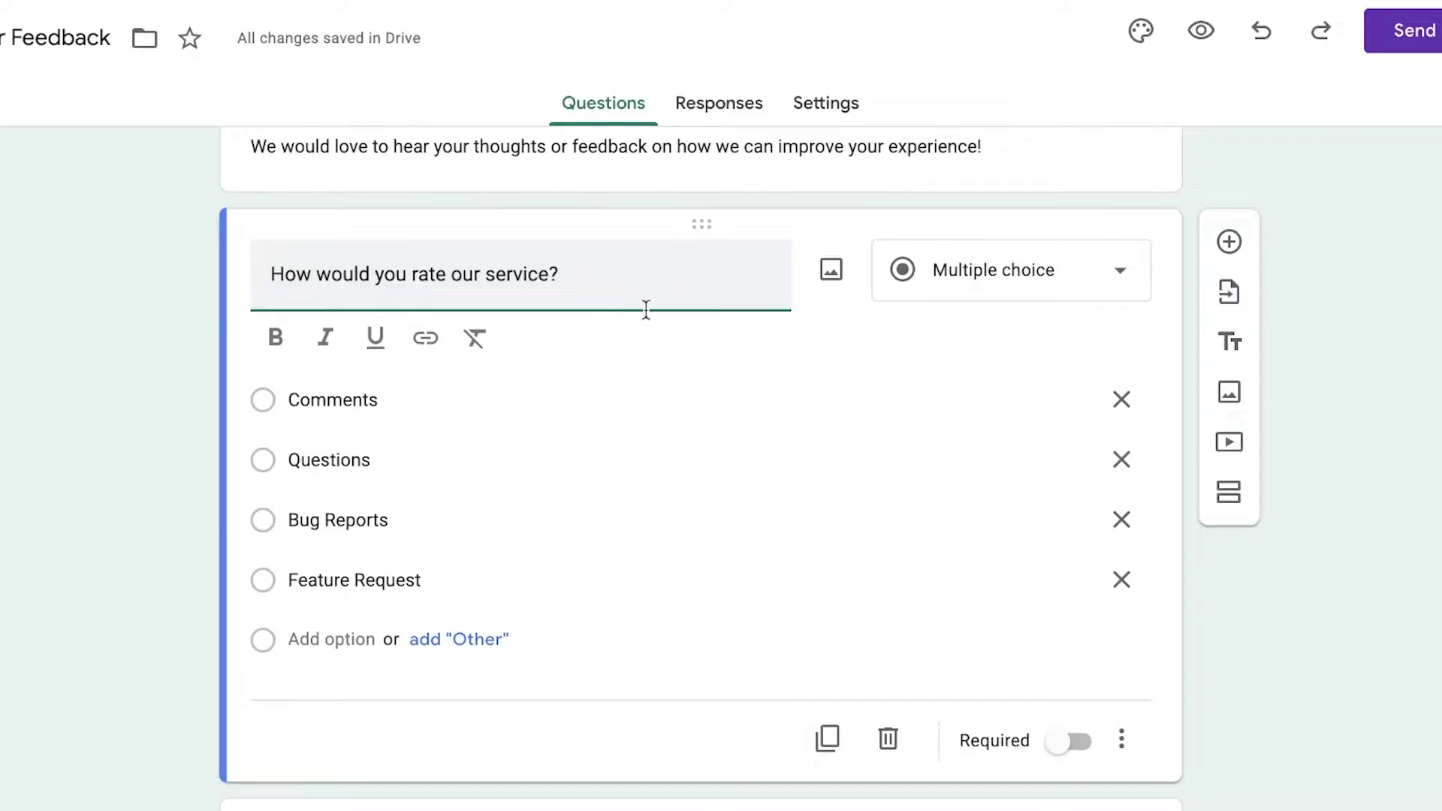
click(1040, 251)
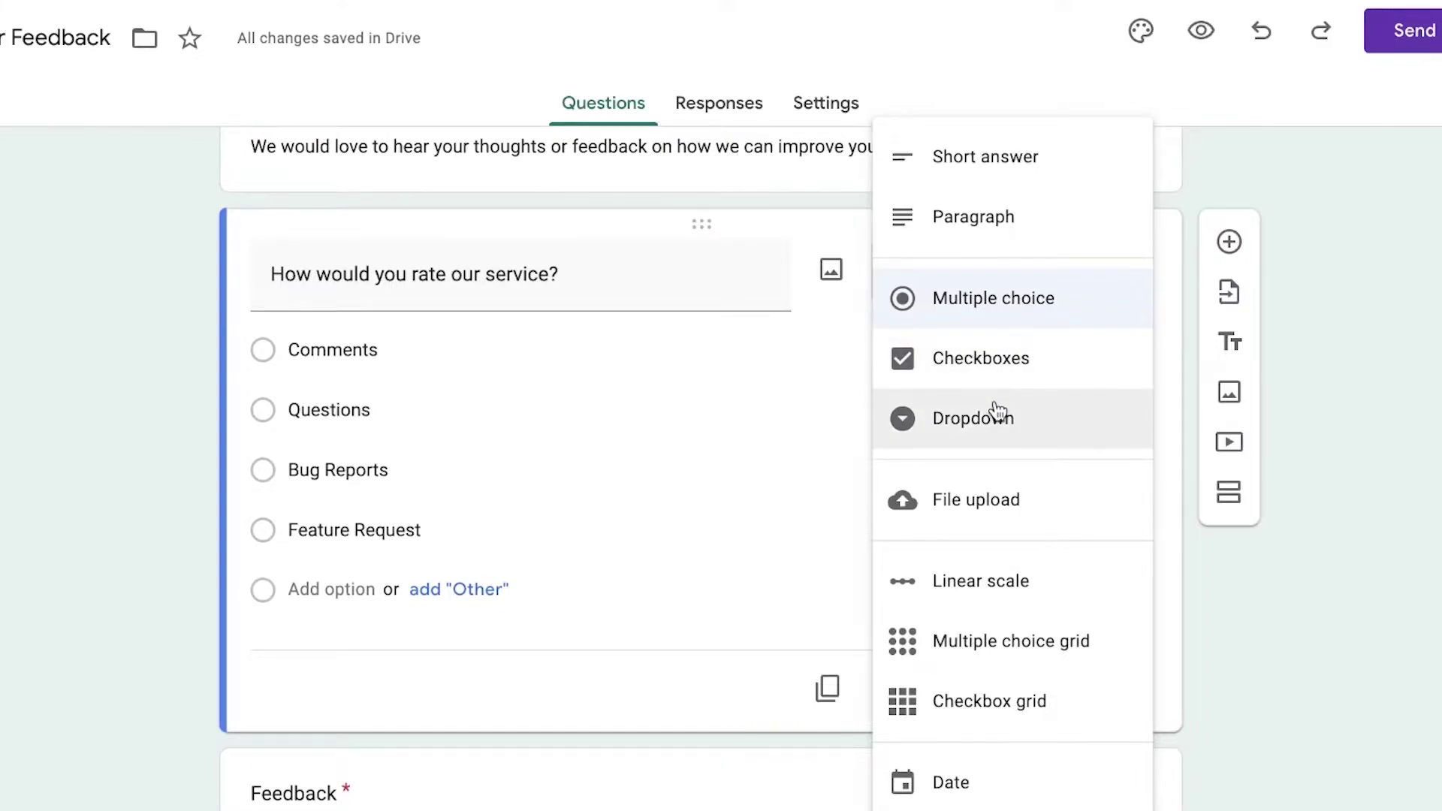
click(976, 581)
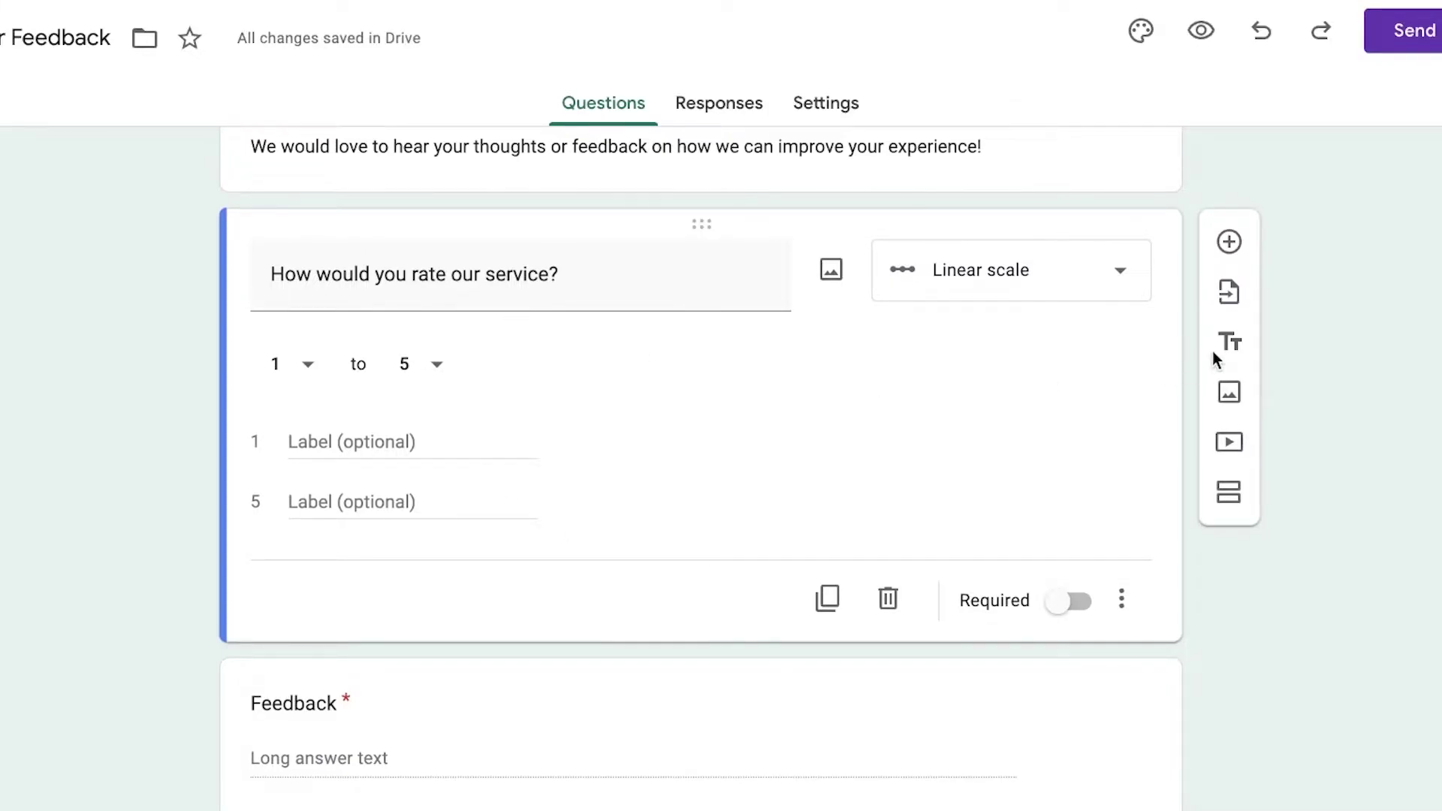
scroll(544, 358, down, 5)
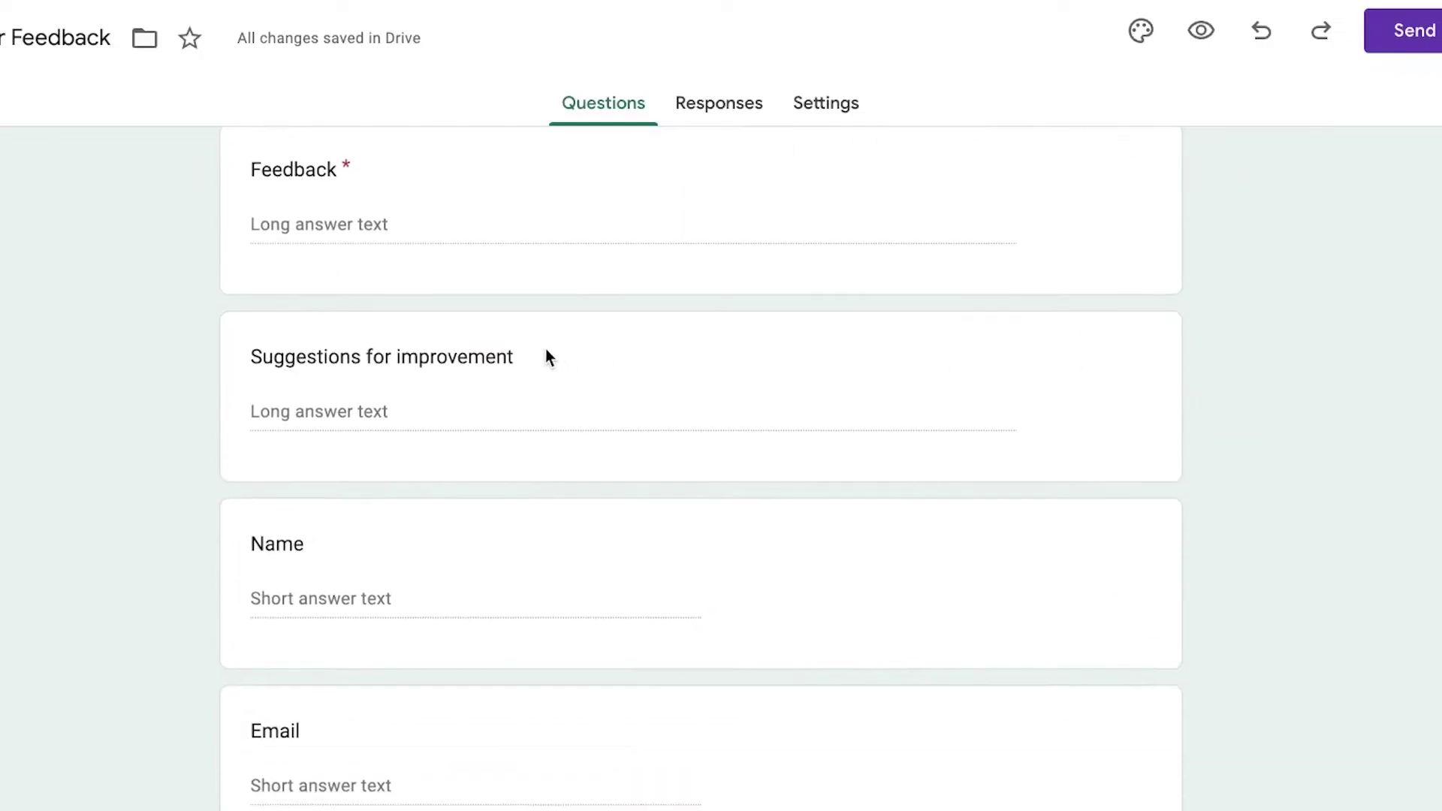
scroll(450, 373, up, 3)
scroll(453, 373, up, 5)
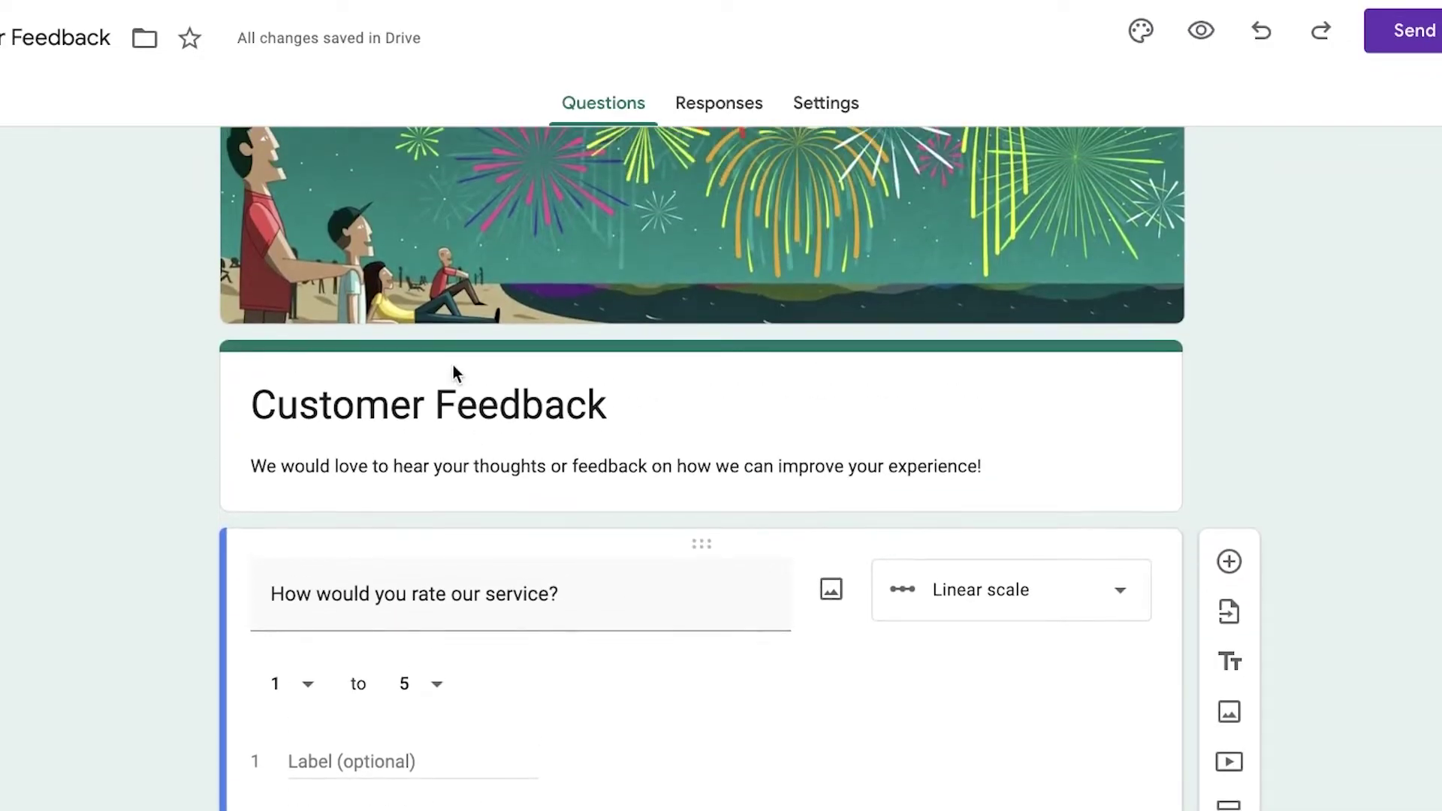
scroll(453, 368, down, 5)
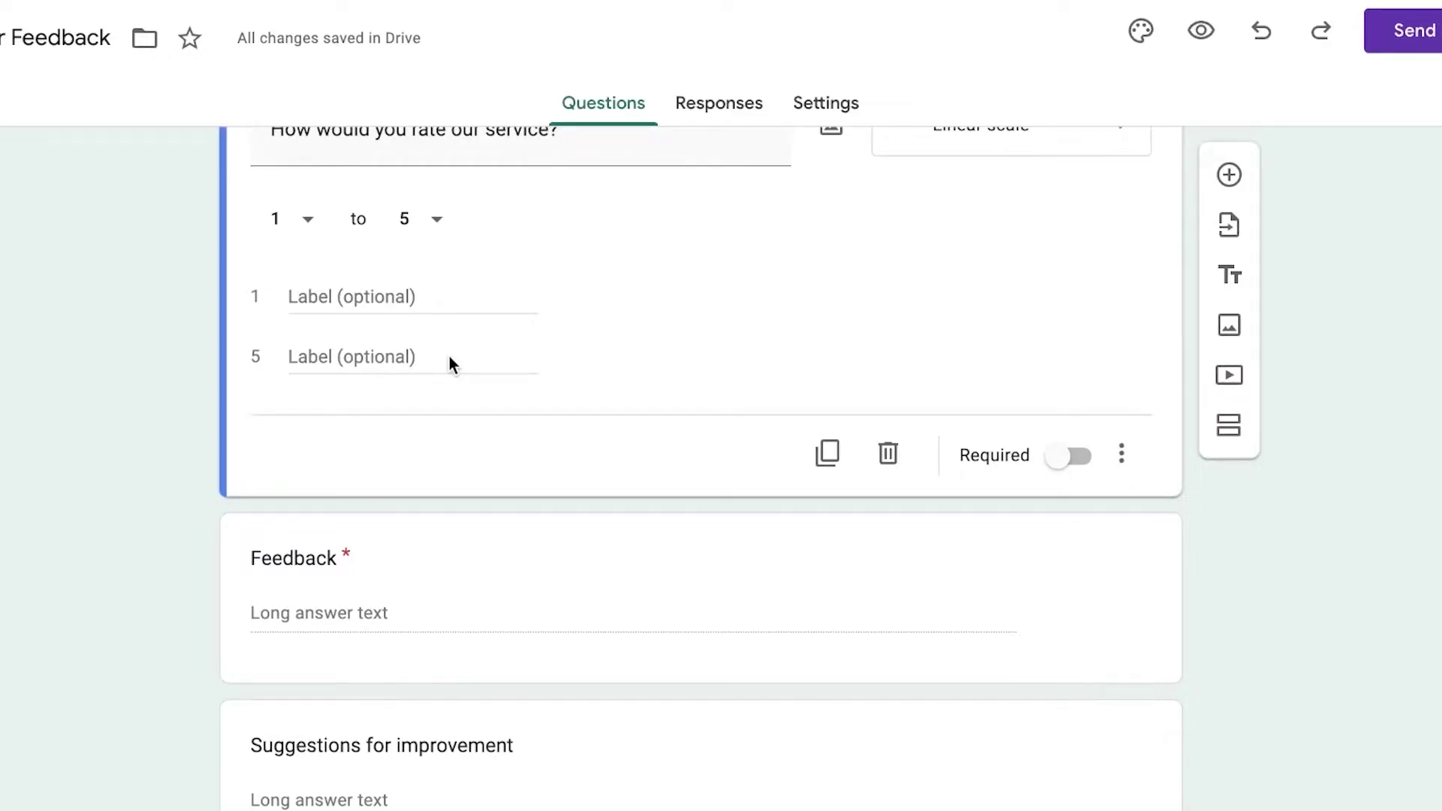
scroll(453, 359, up, 4)
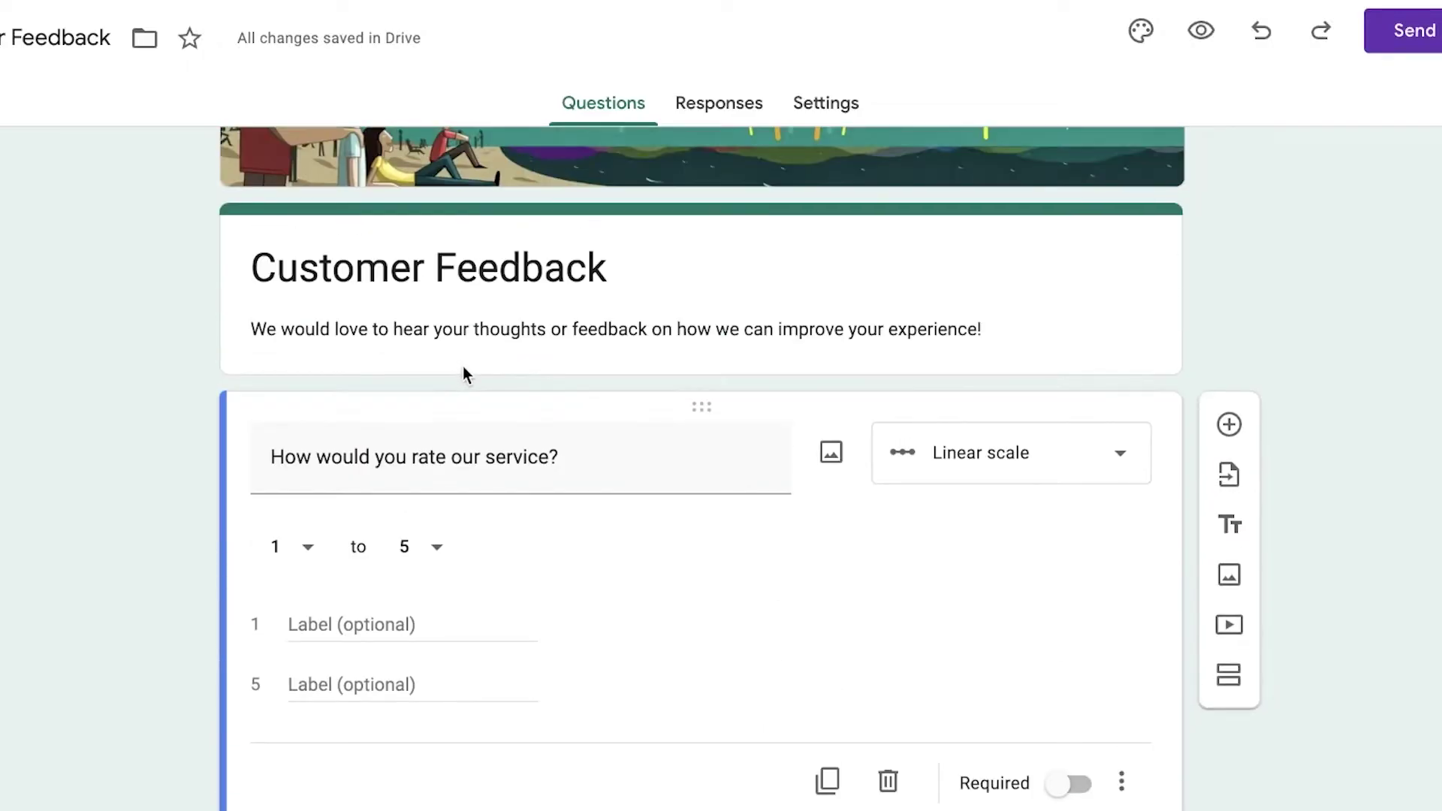
scroll(463, 366, down, 4)
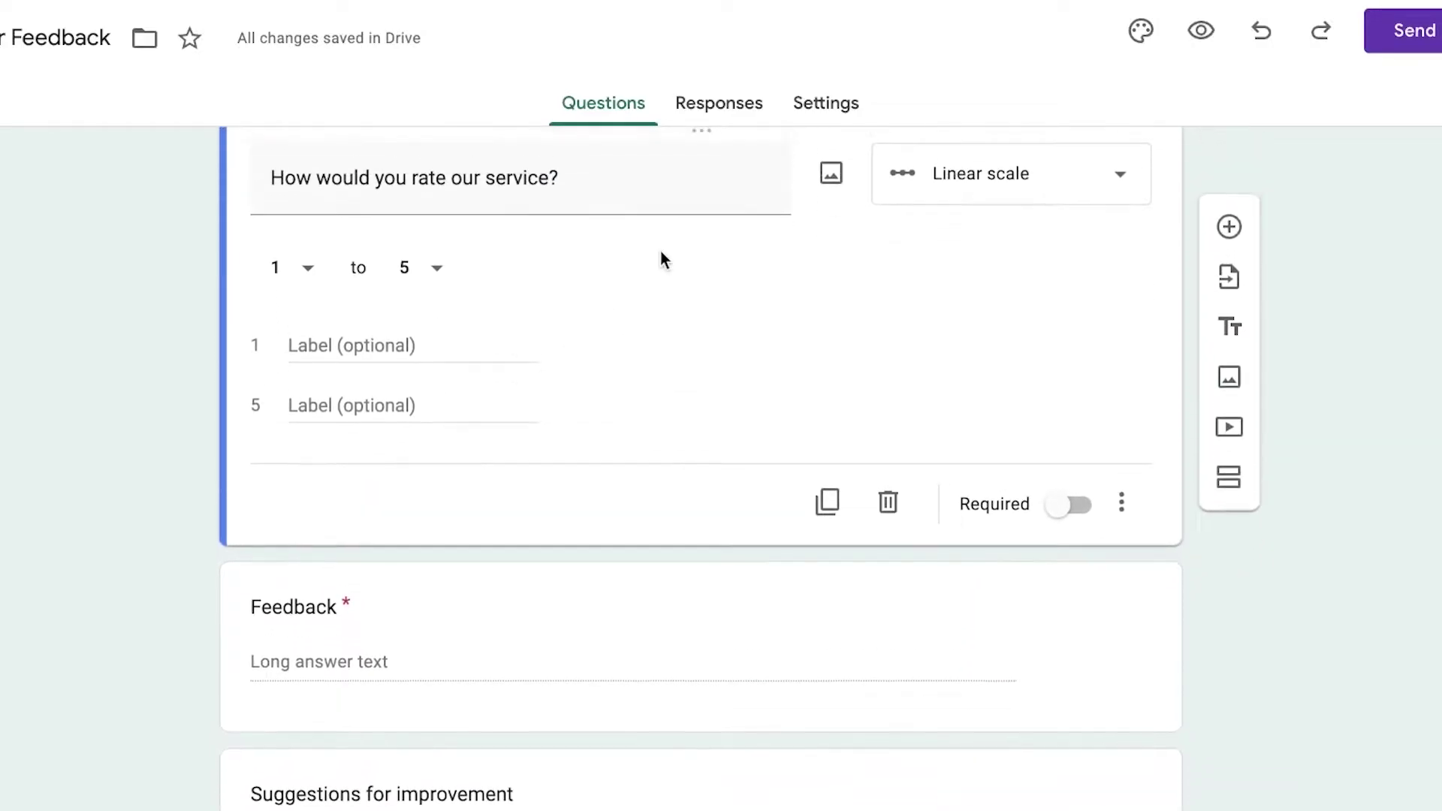
Step: Check the scale's starting value and leave the label for value 1 empty
click(362, 278)
click(387, 337)
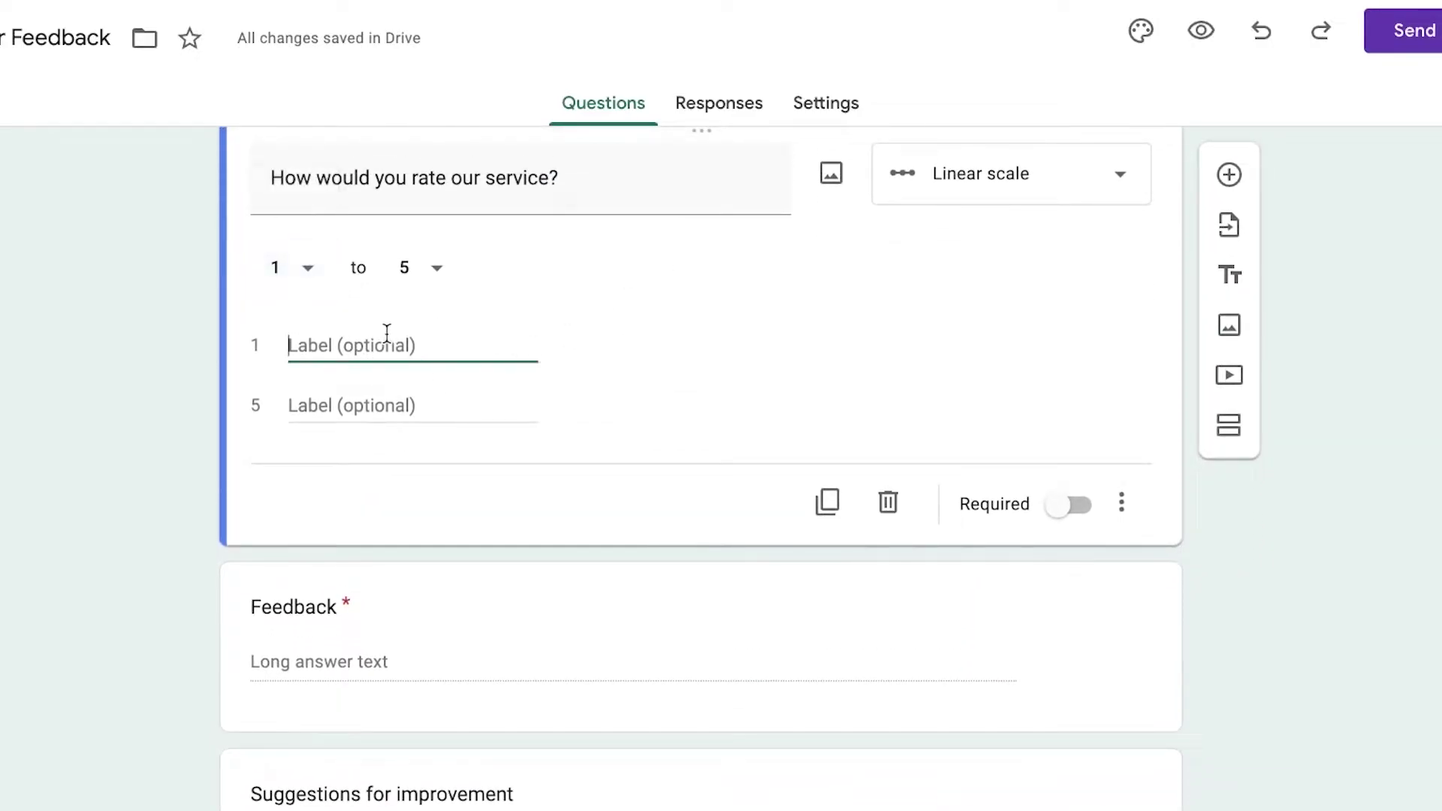
click(374, 270)
click(373, 341)
Step: Bring the 'Suggestions for improvement' question into editing and scroll through the form
scroll(480, 410, down, 5)
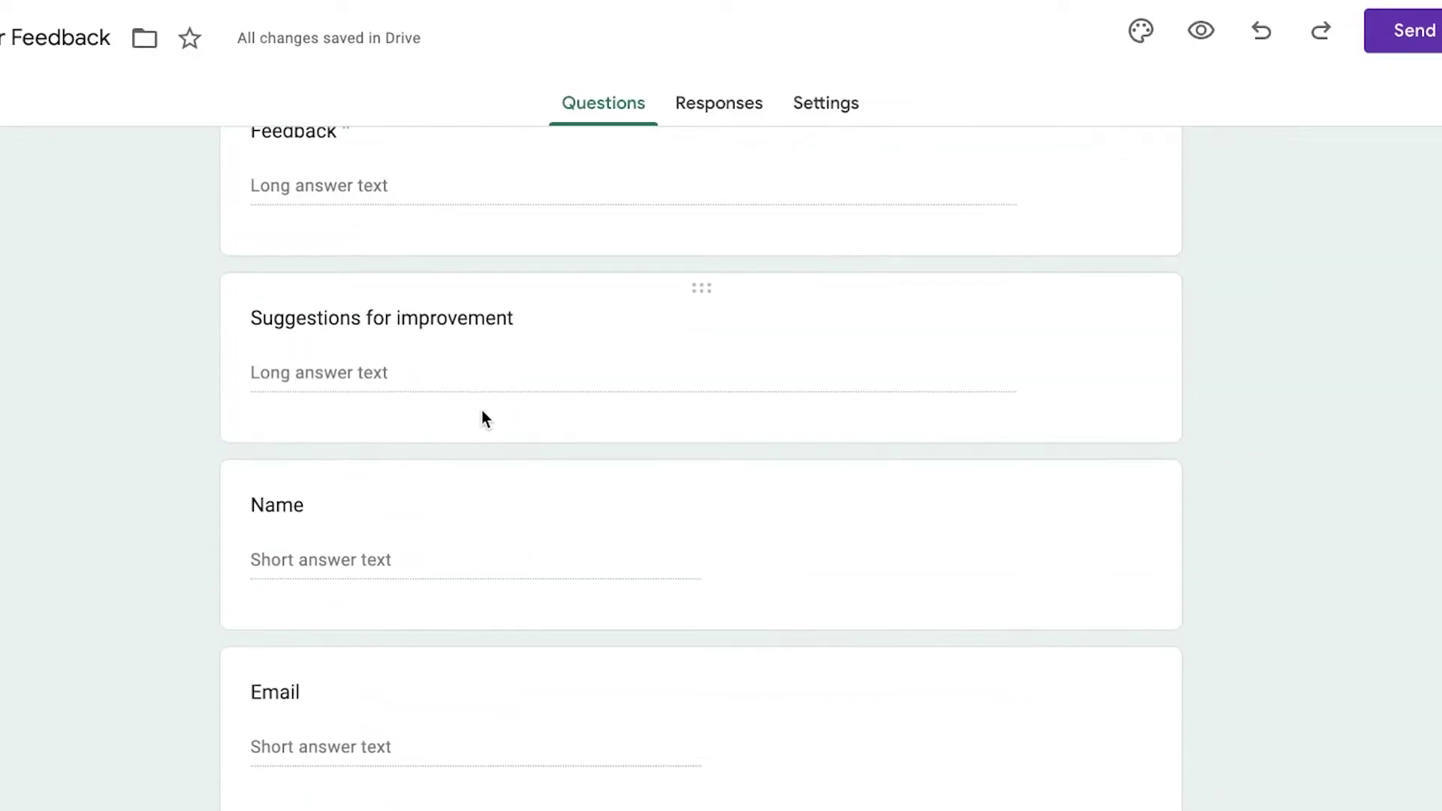
click(394, 367)
click(696, 342)
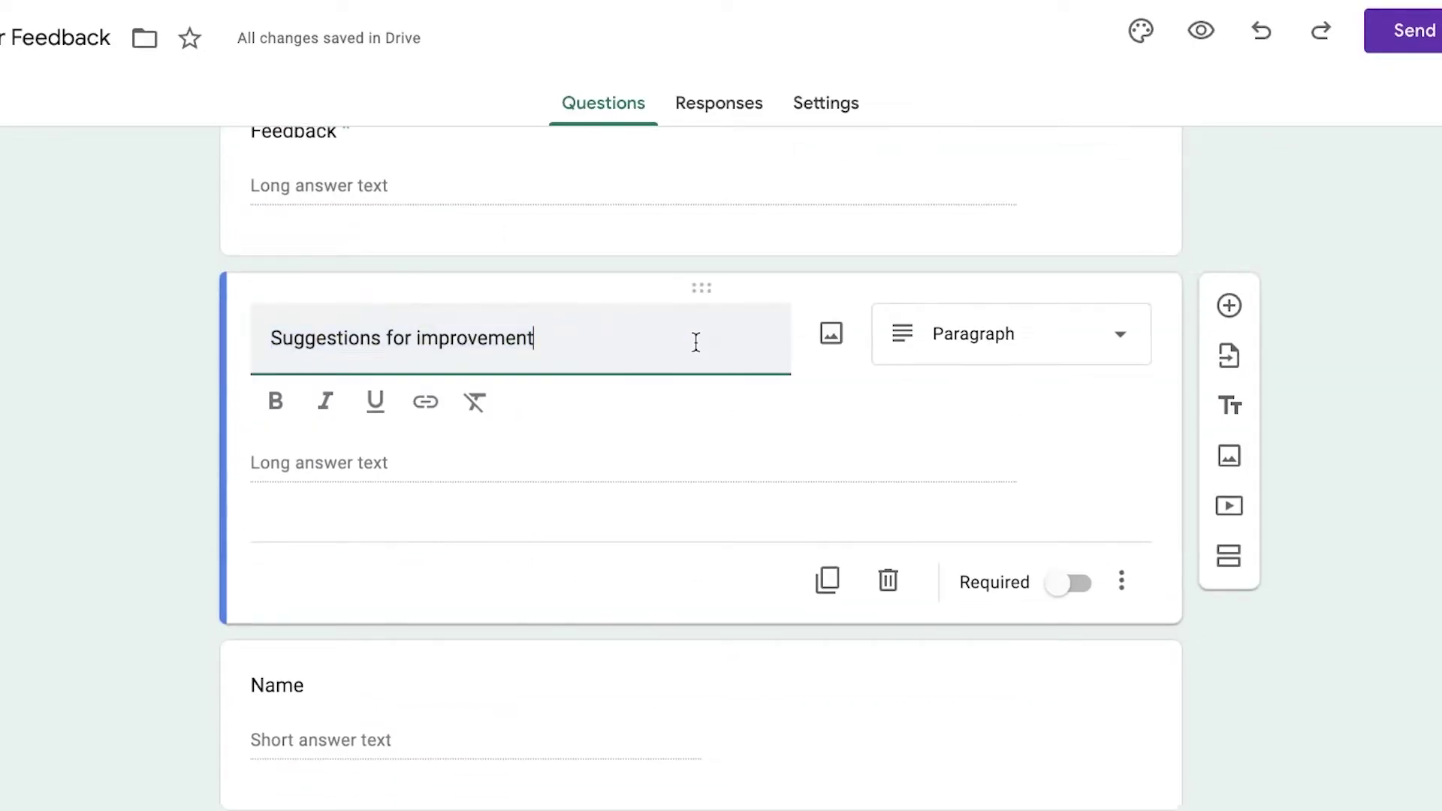
scroll(216, 412, down, 2)
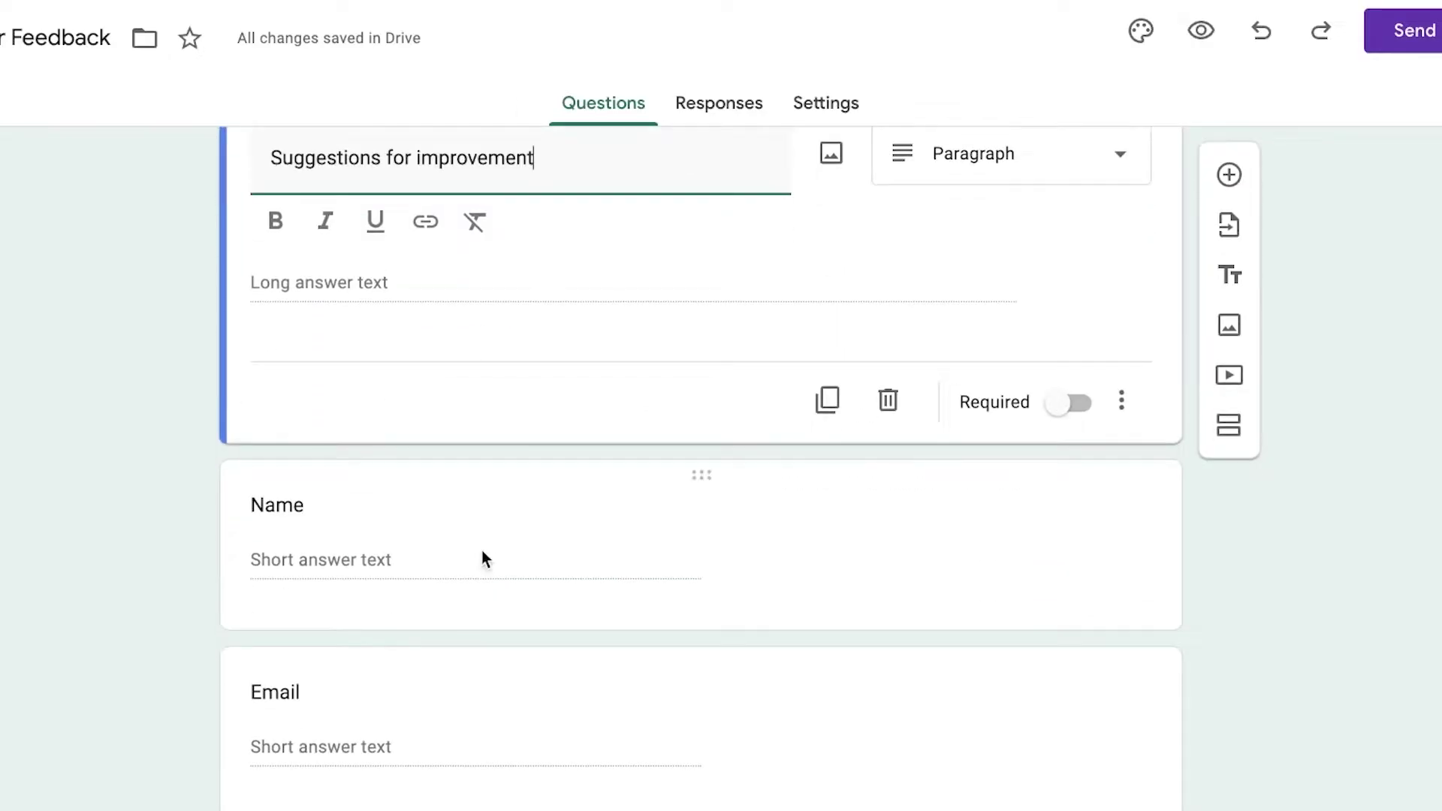
scroll(483, 618, up, 10)
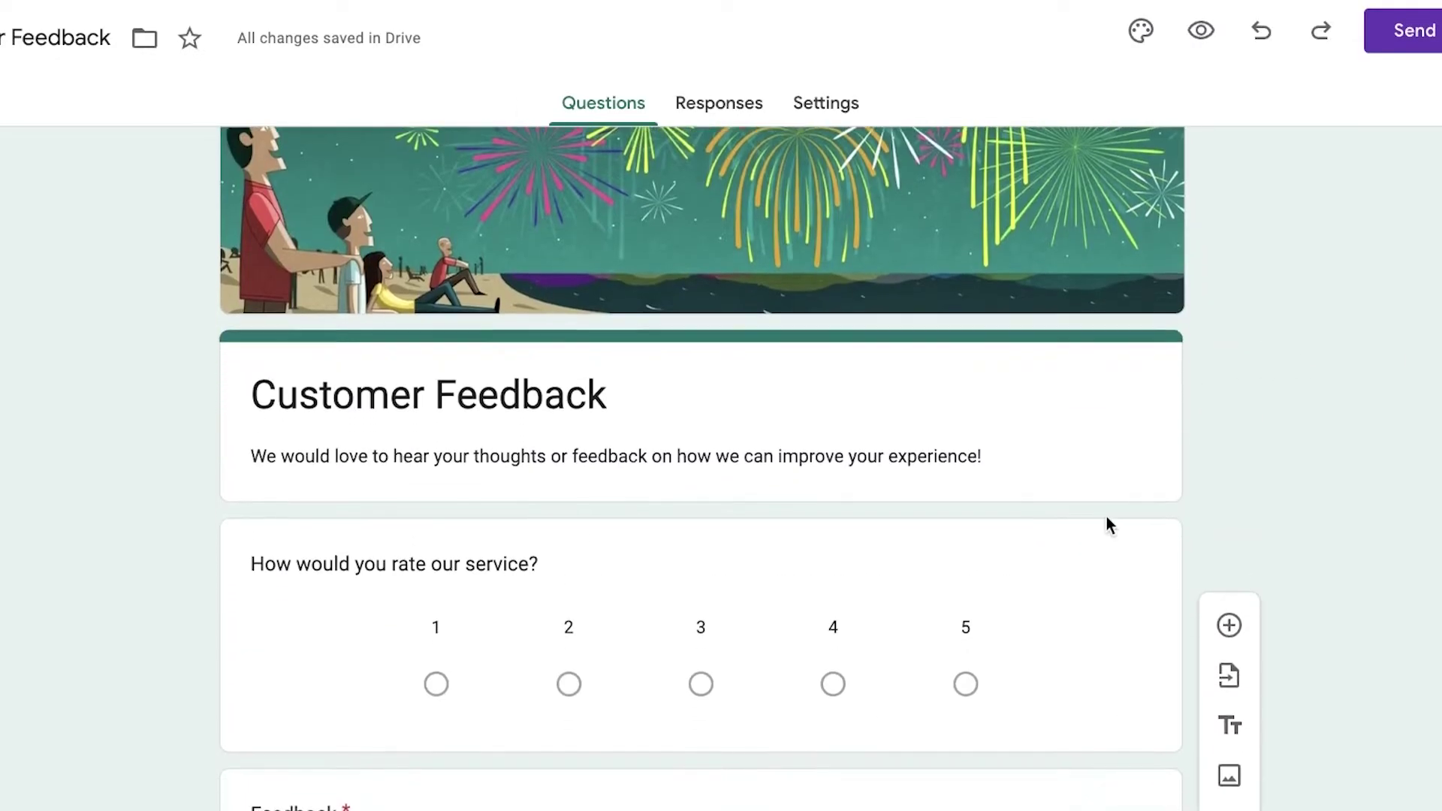
scroll(1110, 517, down, 4)
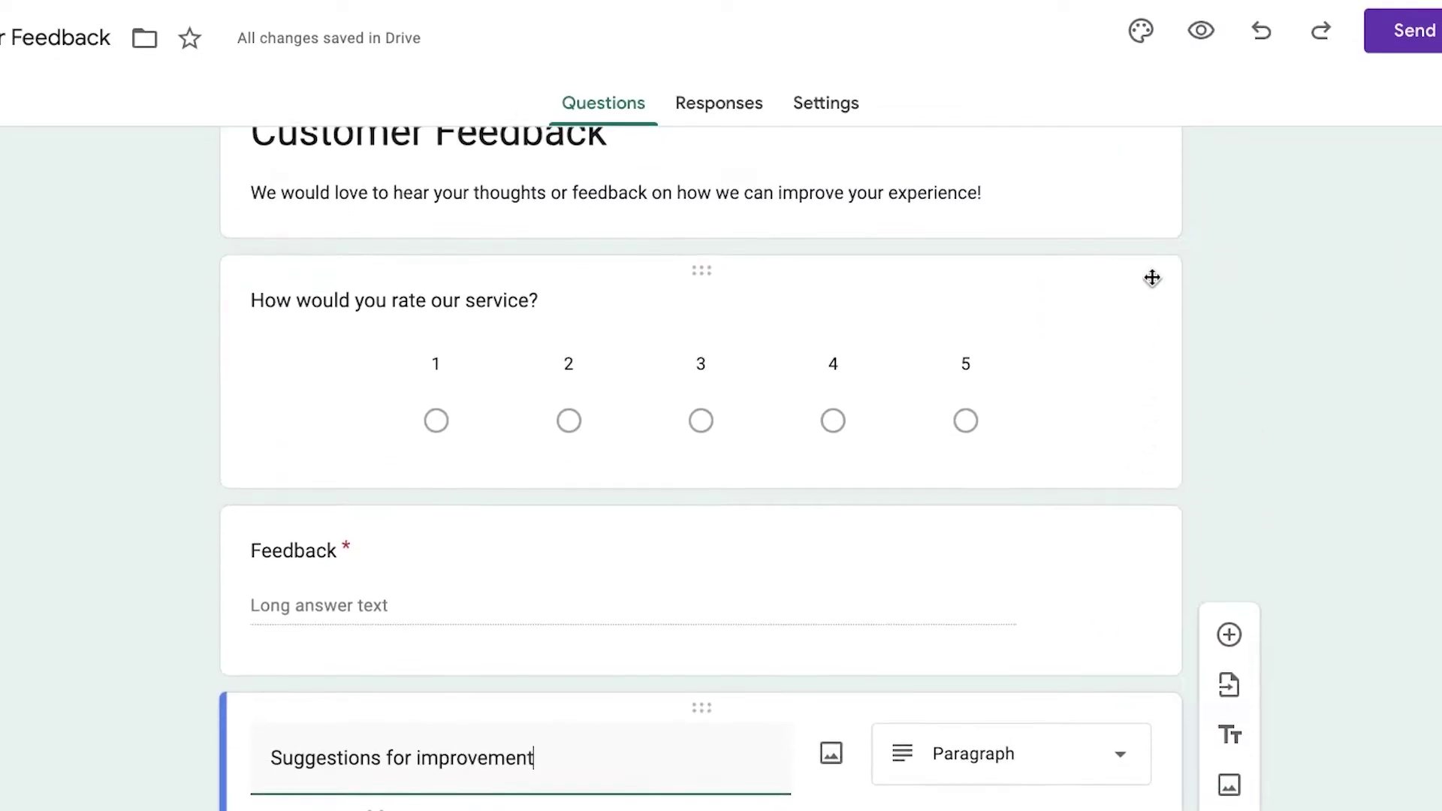
scroll(1152, 278, up, 1)
Step: Add a Date question titled 'When was your last order?'
click(1224, 624)
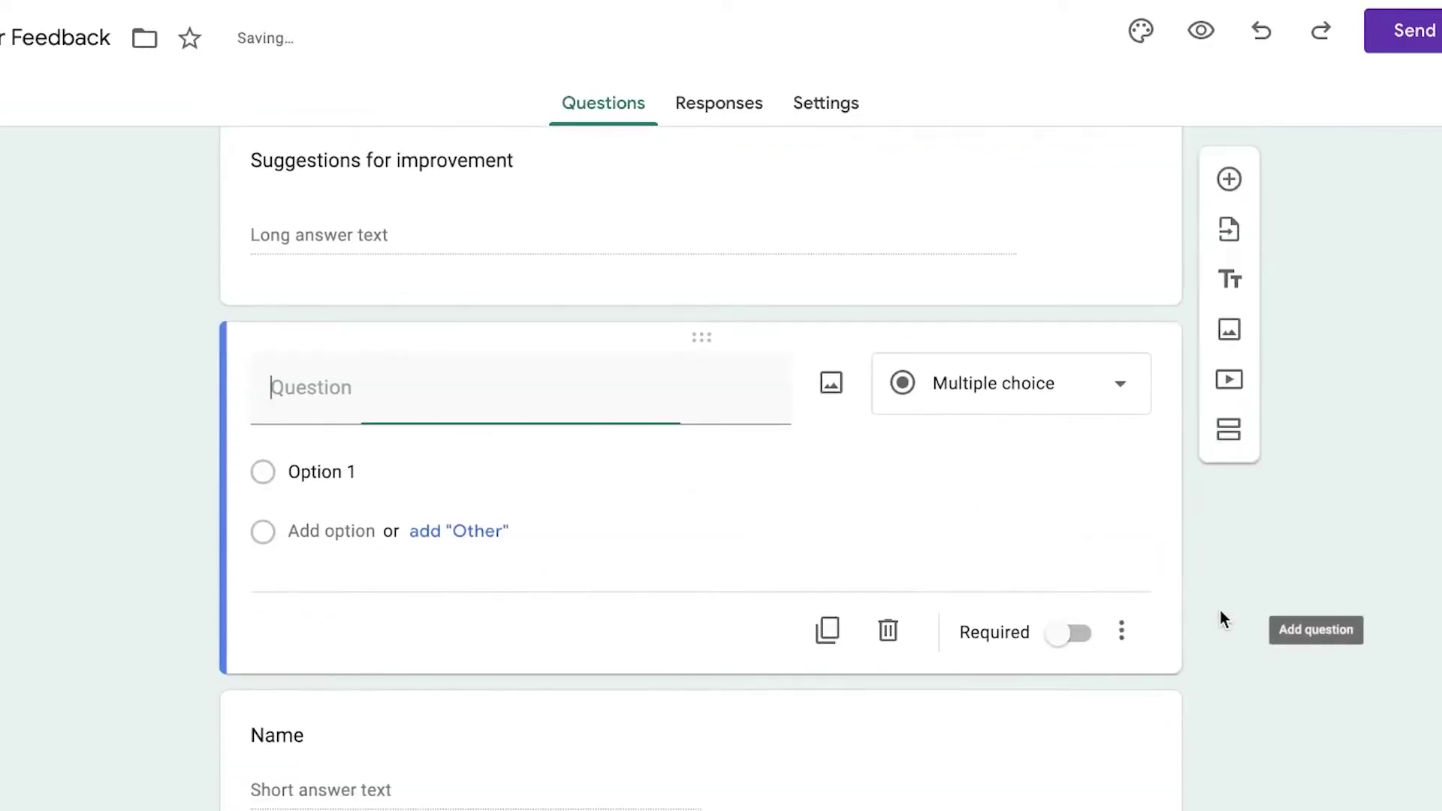
scroll(853, 431, up, 1)
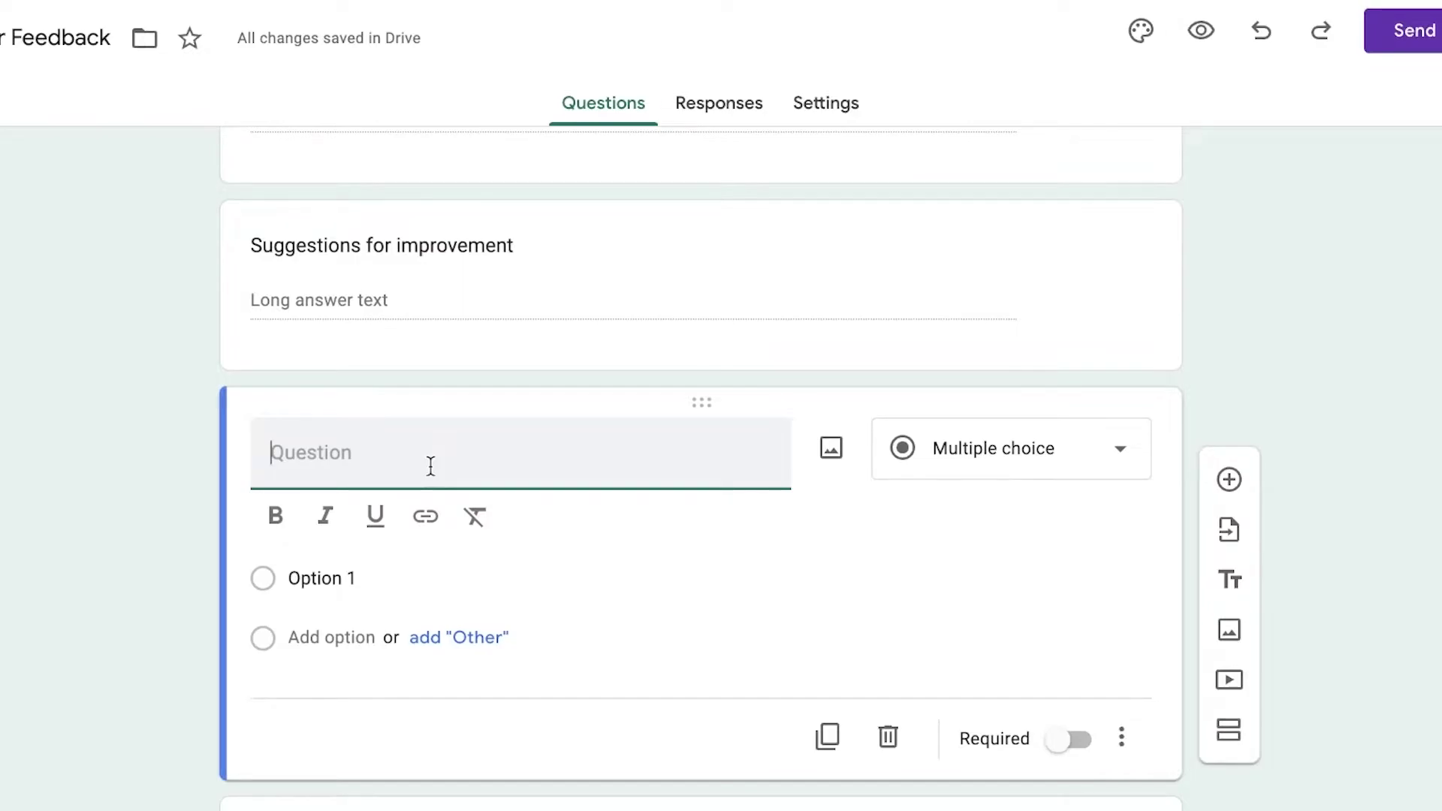
text(When was your last order?)
click(952, 472)
click(952, 688)
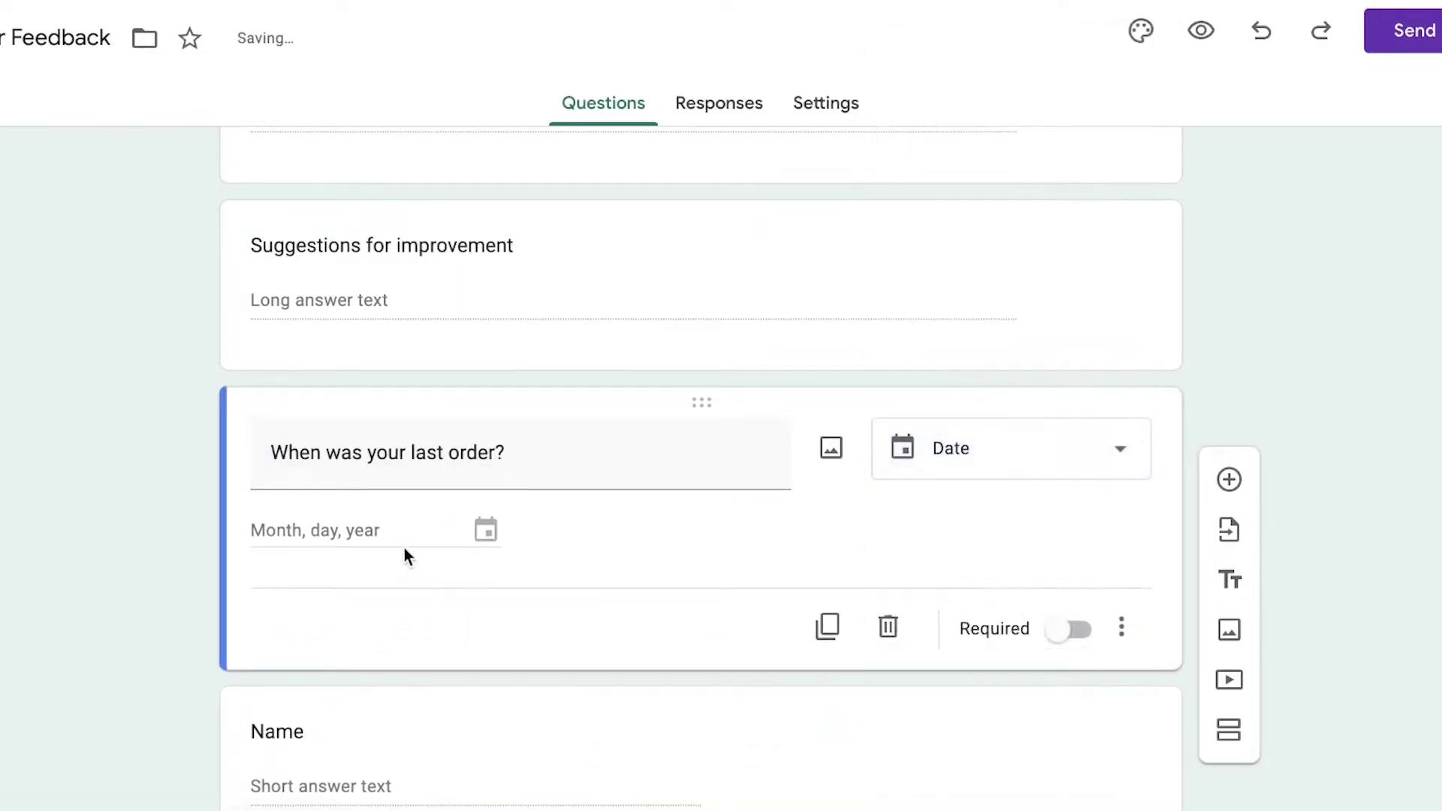
Step: Add a Short answer question 'How was your delivery driver experience?'
click(1240, 473)
text(How was your delivery driver experience?)
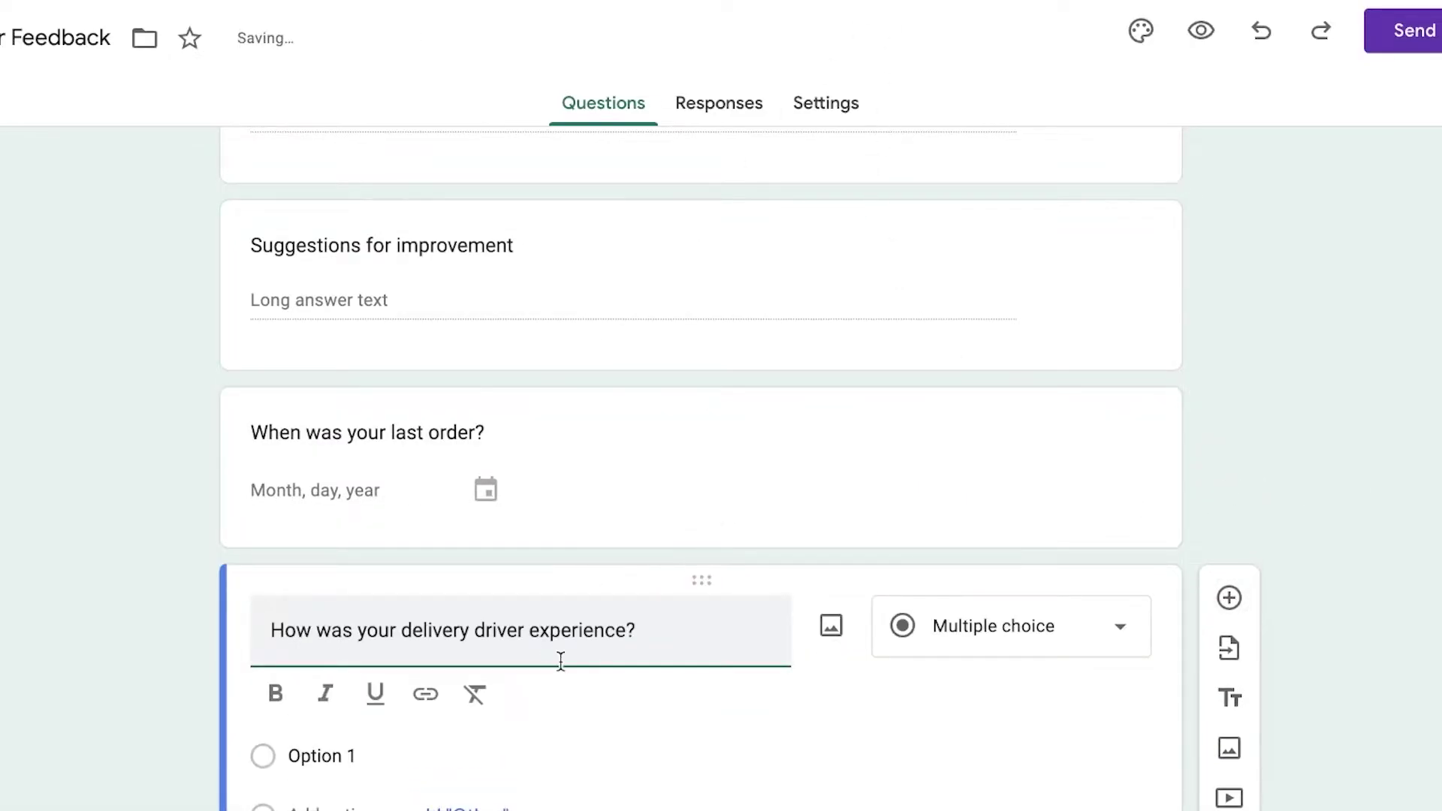
click(931, 627)
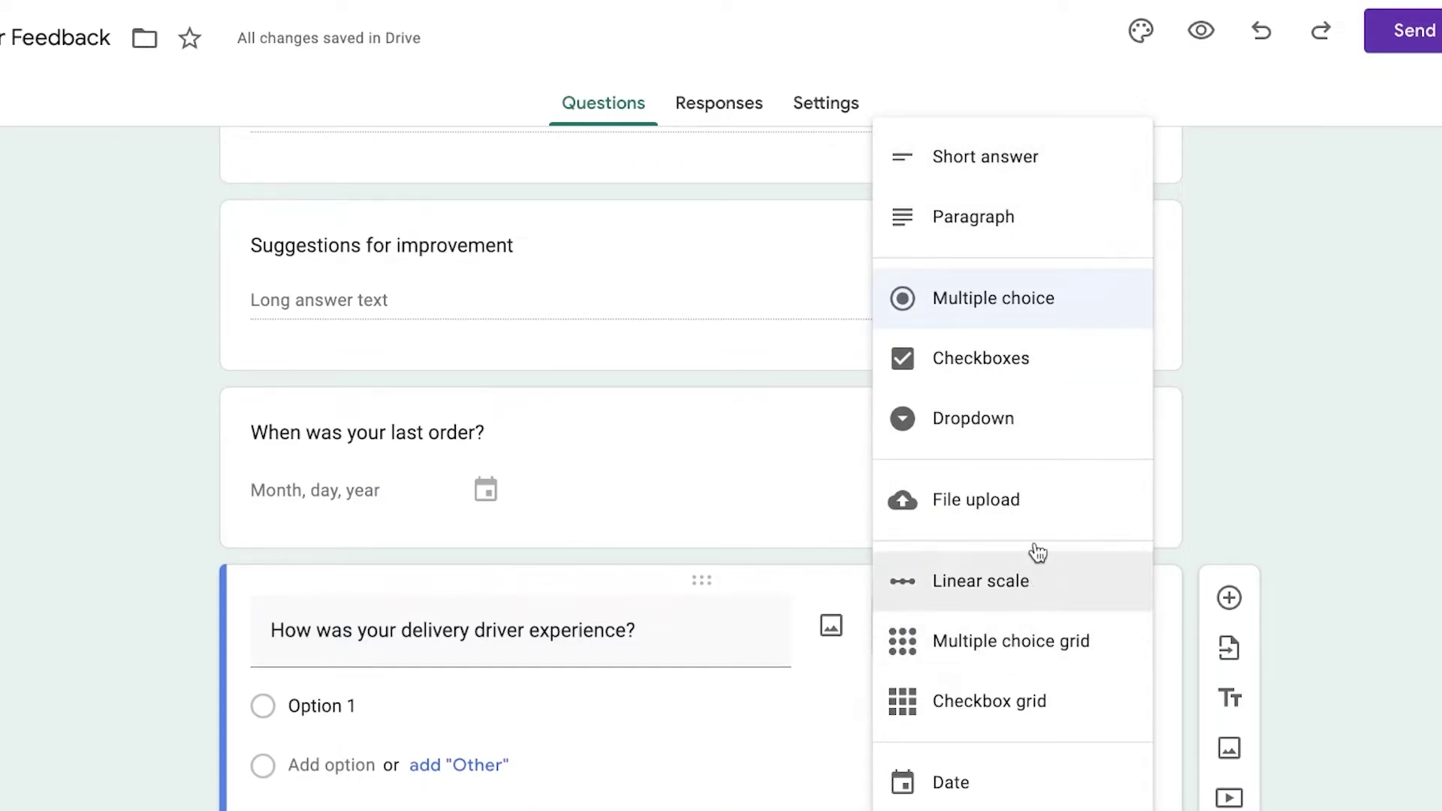
click(1016, 156)
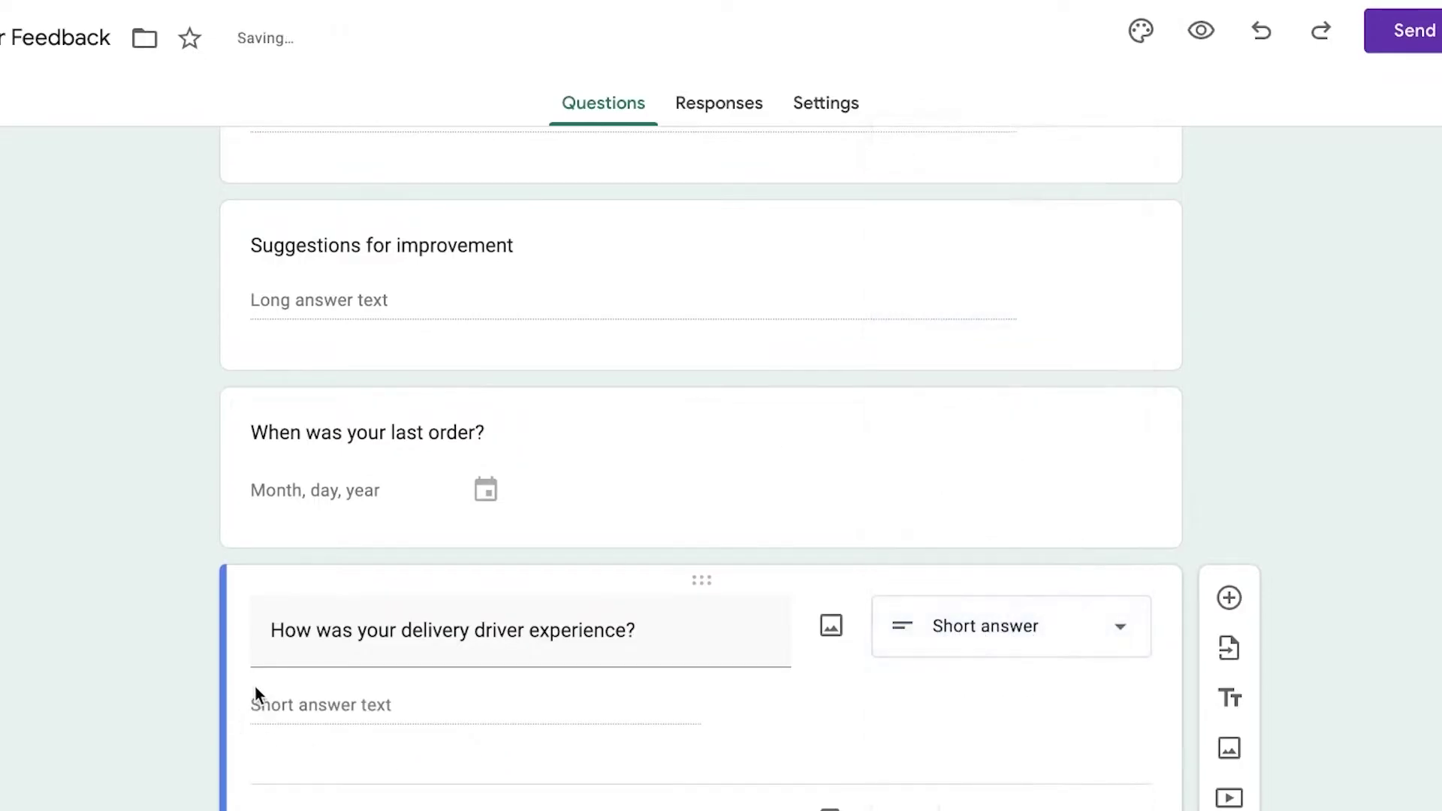
scroll(648, 746, down, 5)
scroll(601, 732, up, 15)
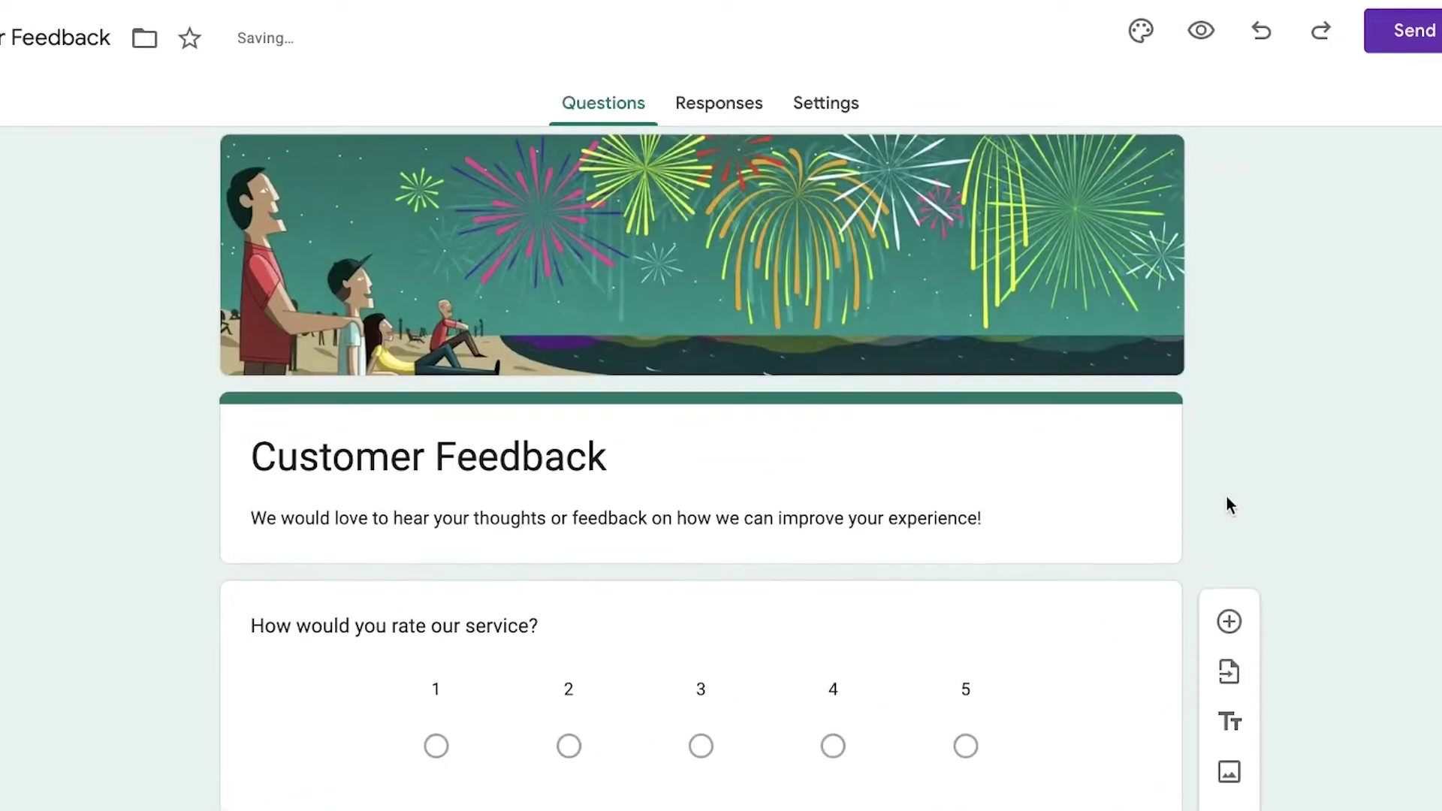
scroll(1227, 497, down, 3)
scroll(1241, 497, down, 5)
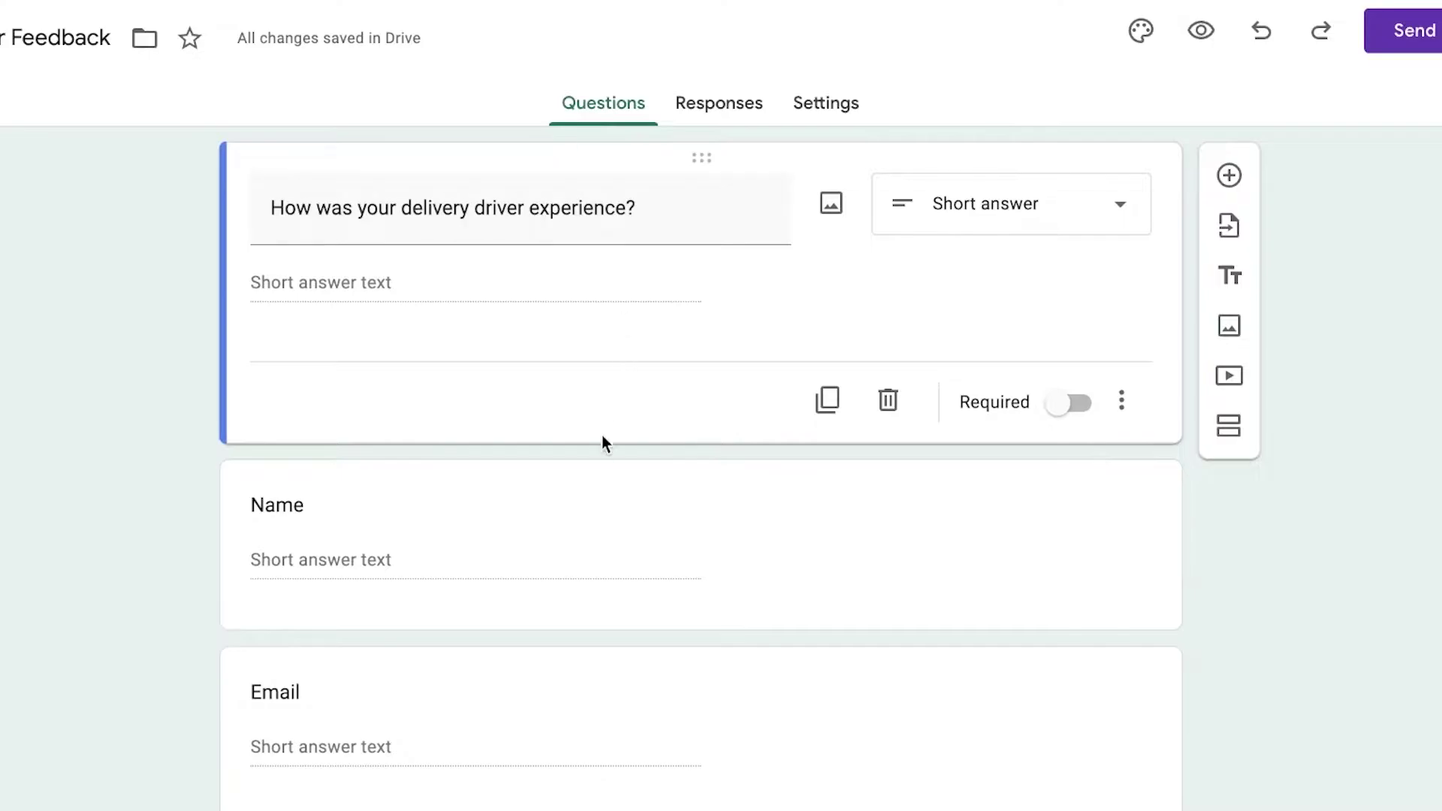
scroll(593, 446, up, 10)
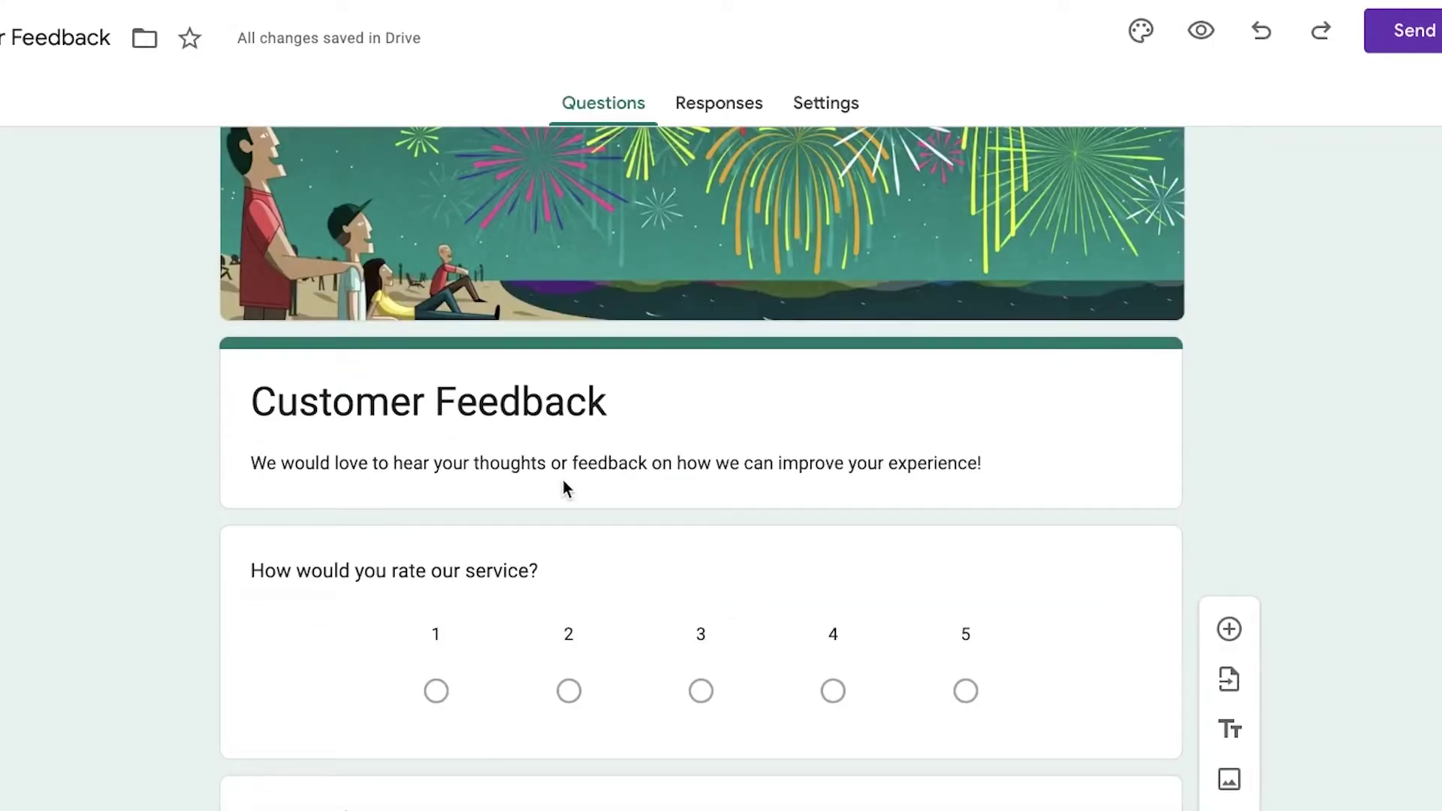
scroll(859, 313, up, 1)
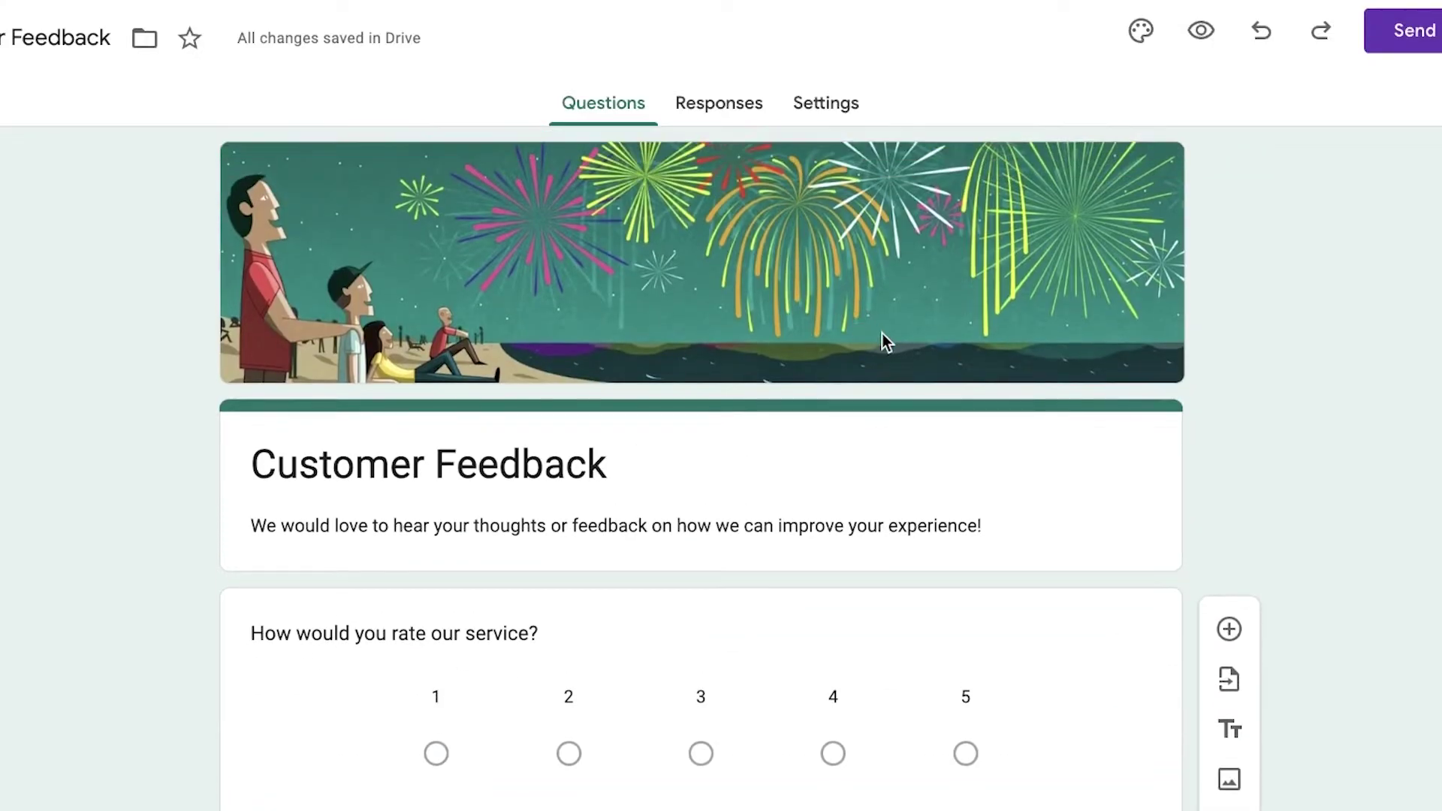
Step: Switch the form editor to its Settings tab
click(823, 102)
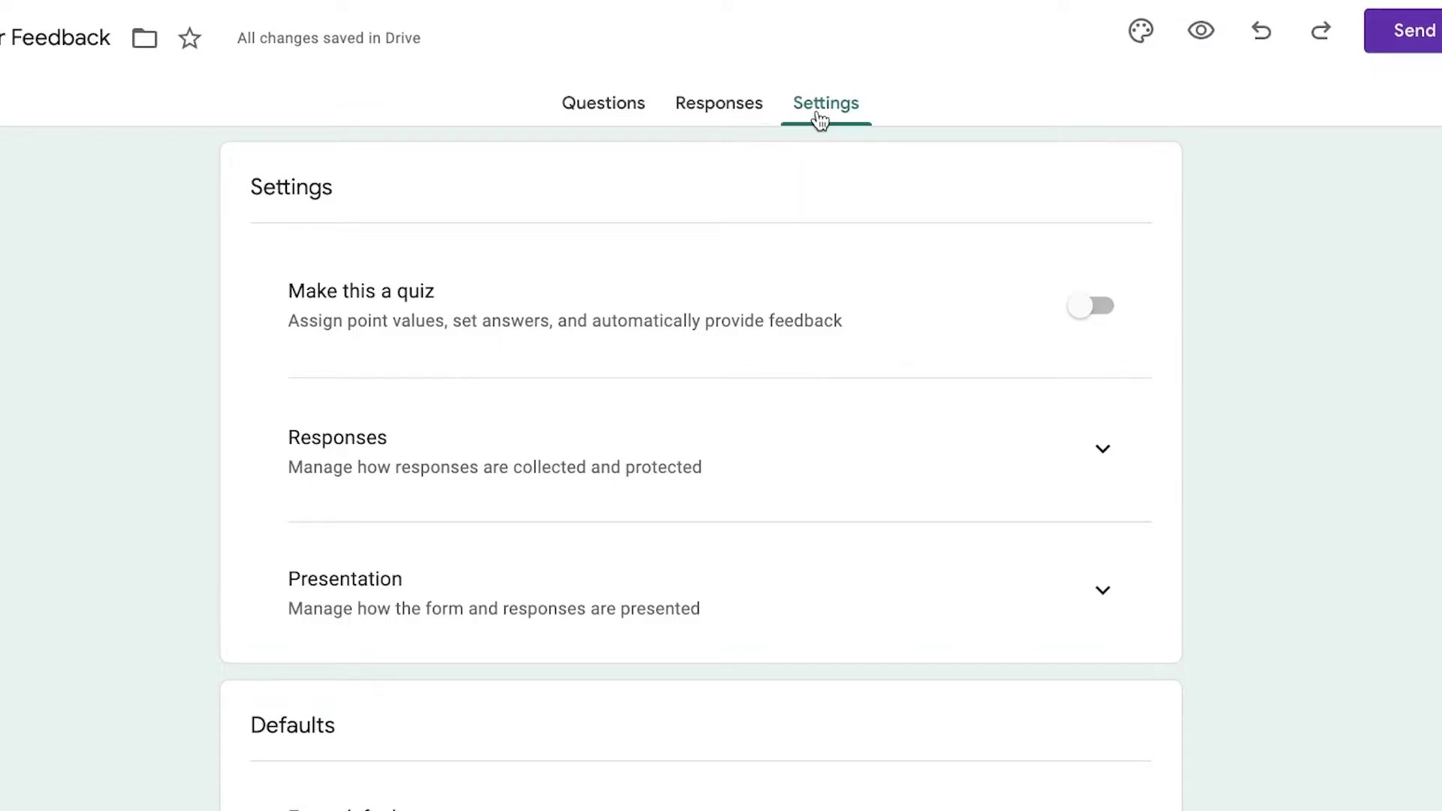
Step: Expand Responses and switch on Collect email addresses
click(1102, 448)
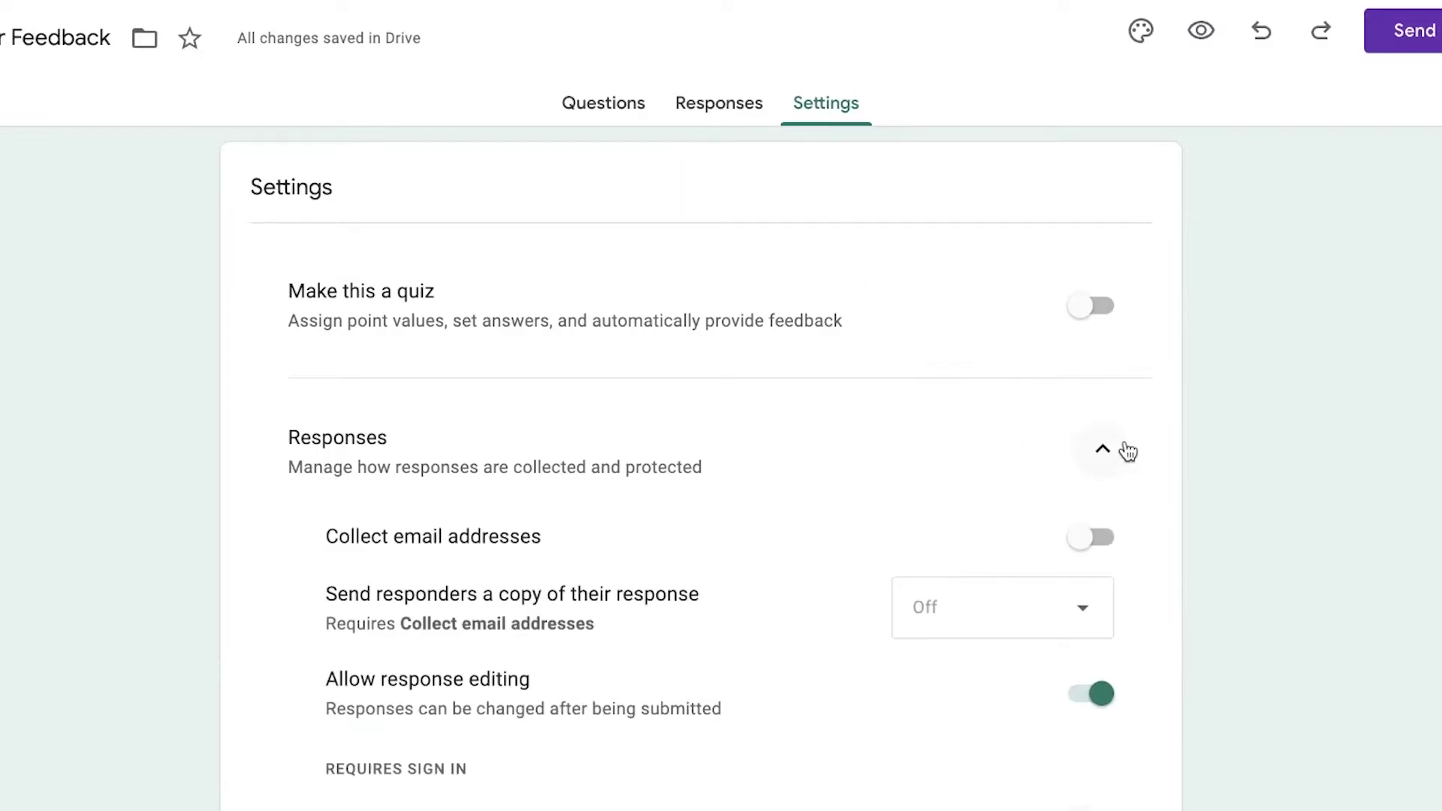
scroll(1120, 448, down, 2)
click(1118, 383)
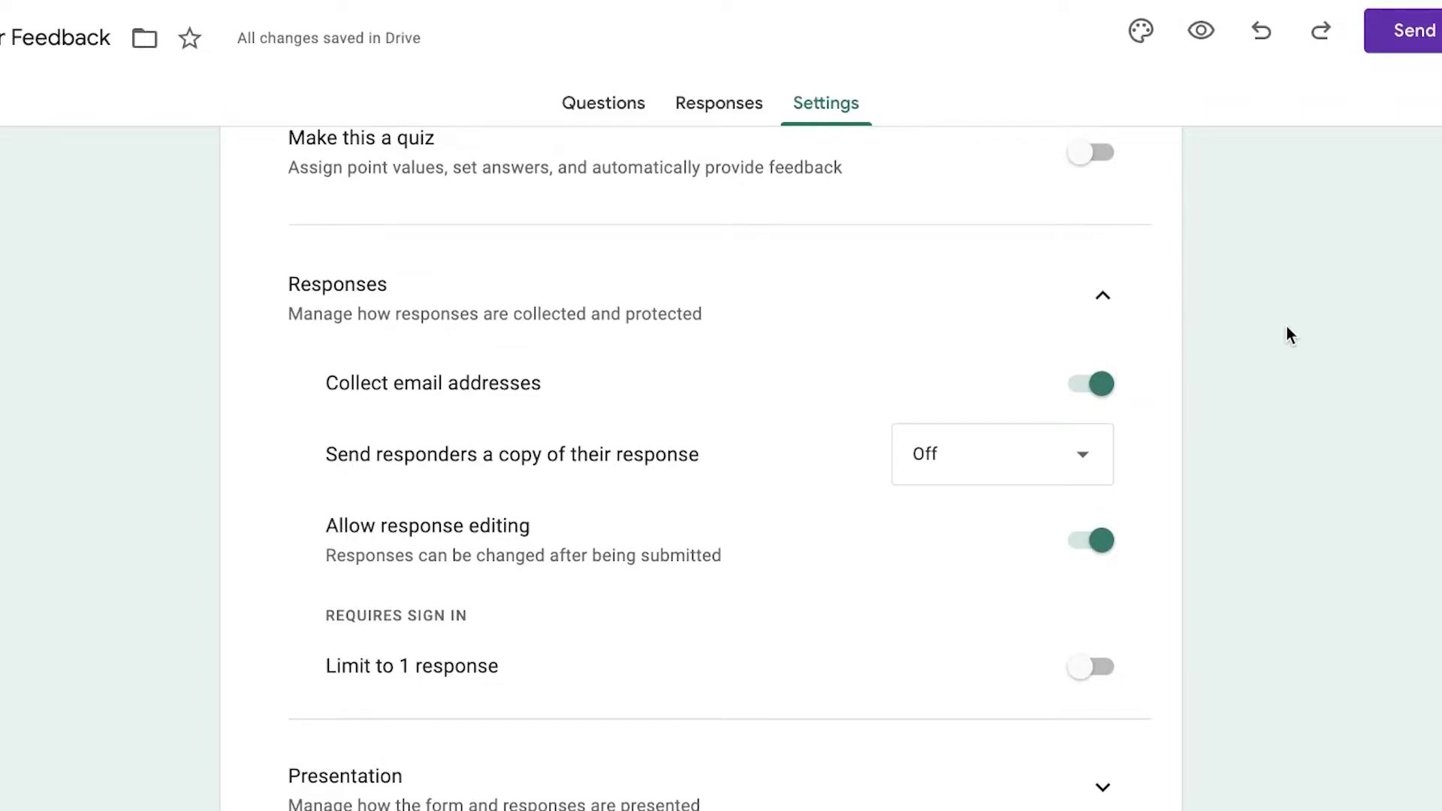
scroll(1254, 383, down, 6)
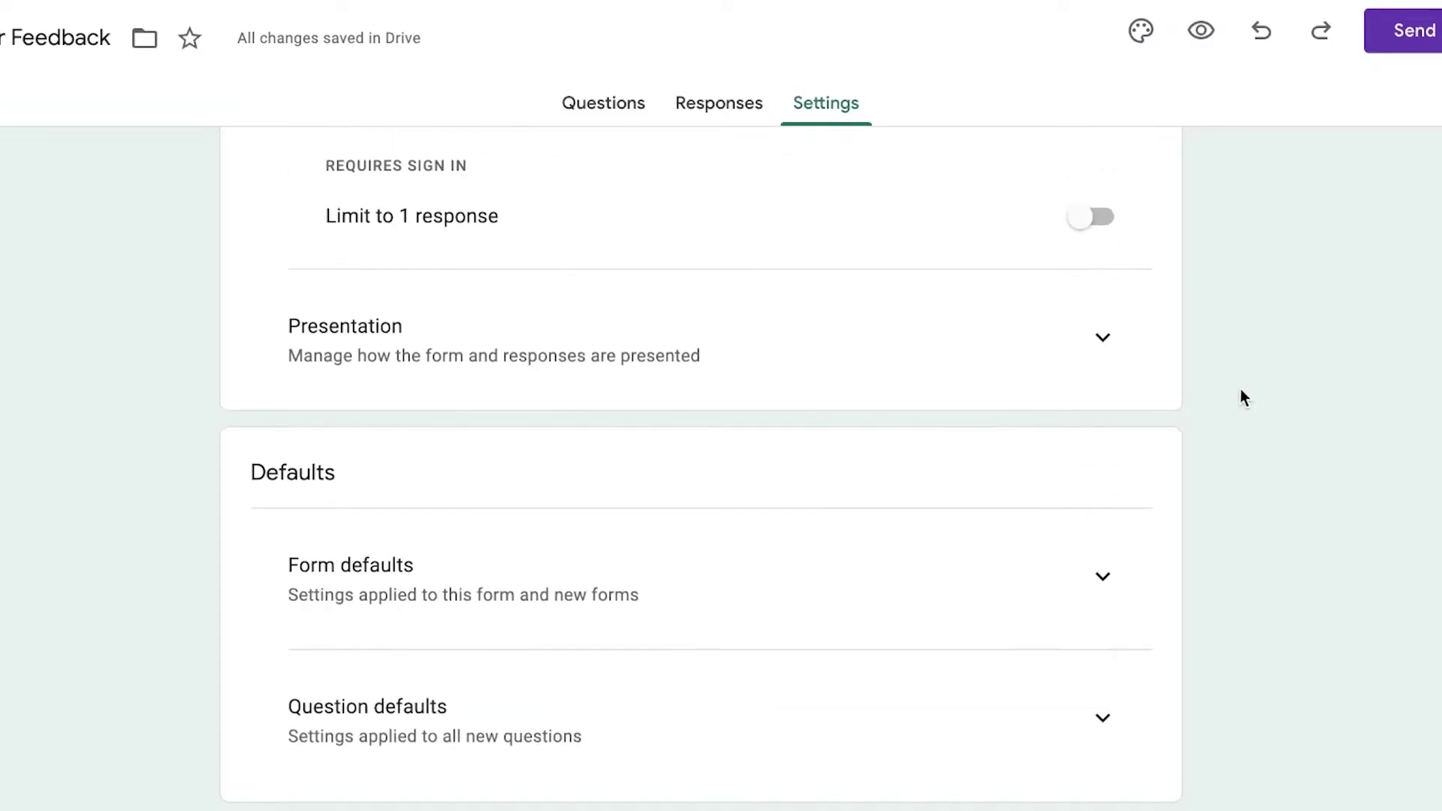
Step: Leave the Form defaults email option off and return to the Questions editor
click(1053, 578)
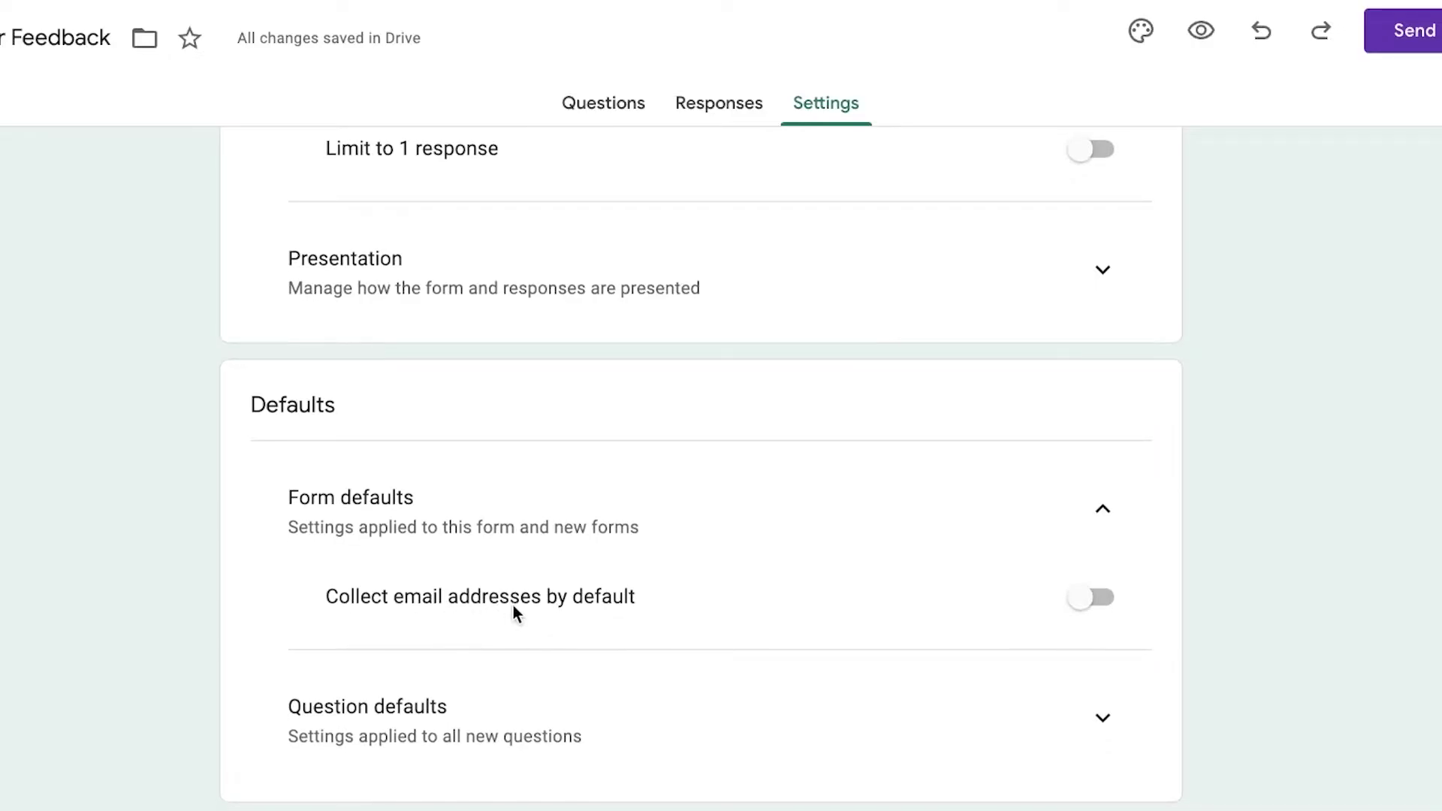
click(1093, 599)
click(1085, 597)
scroll(505, 550, up, 10)
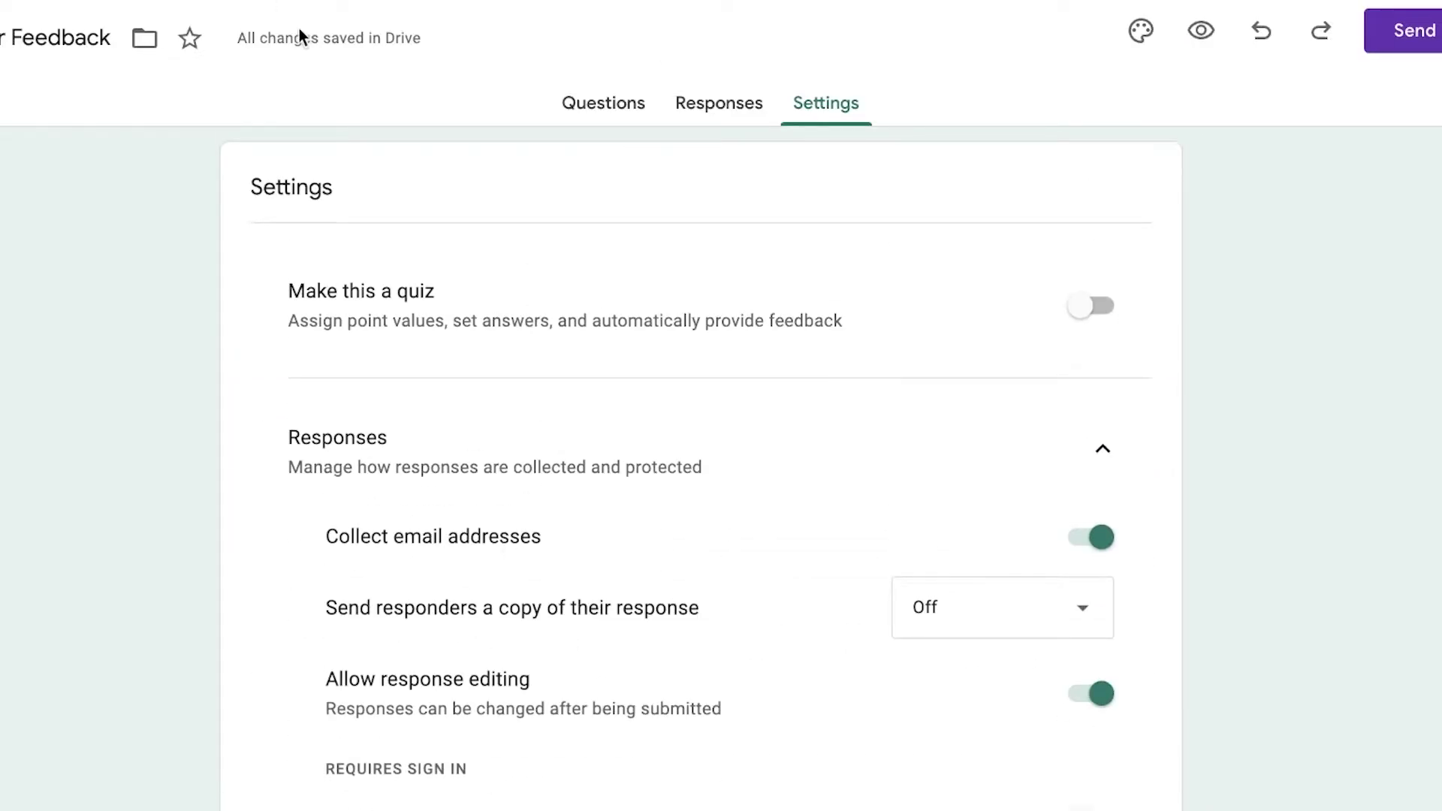
click(749, 101)
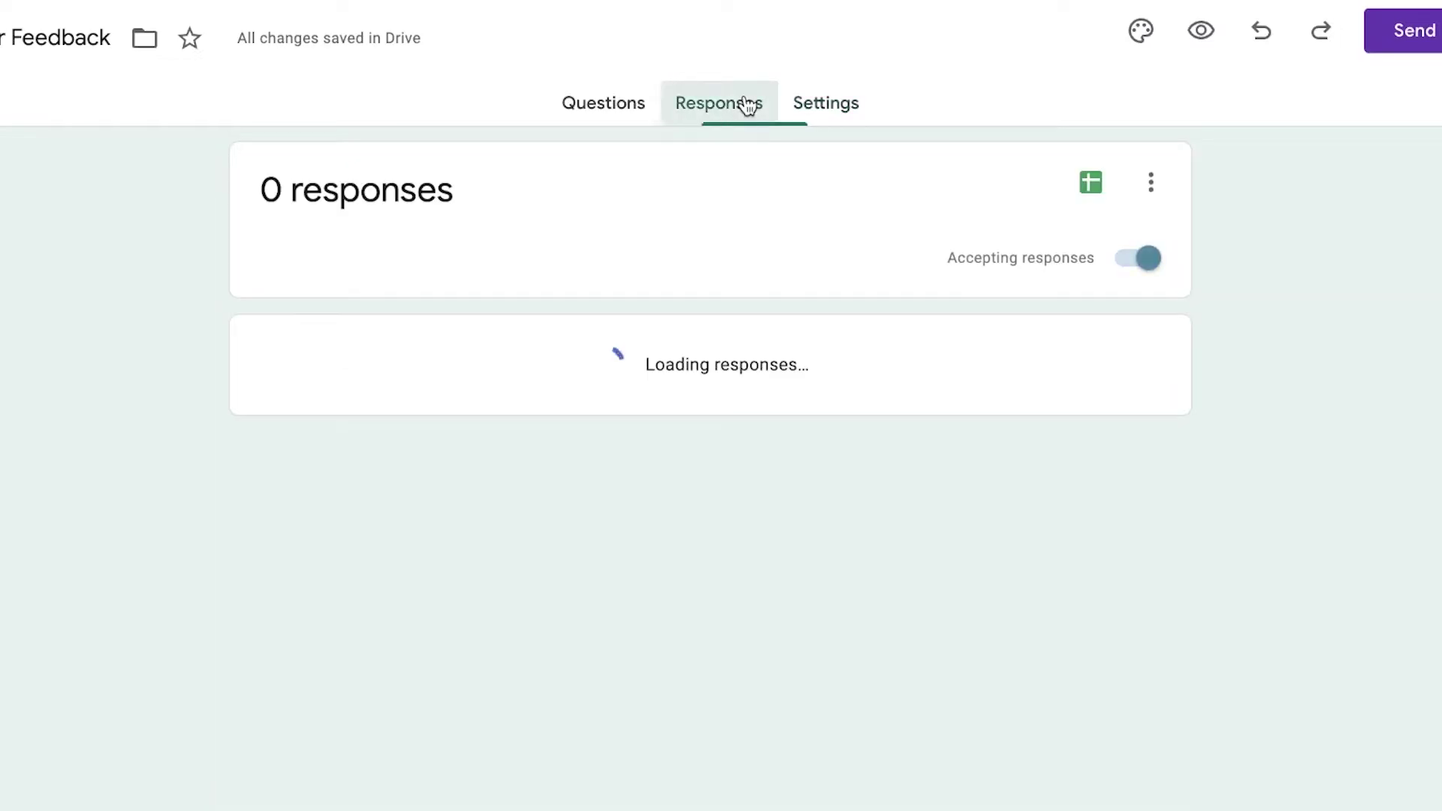
click(634, 119)
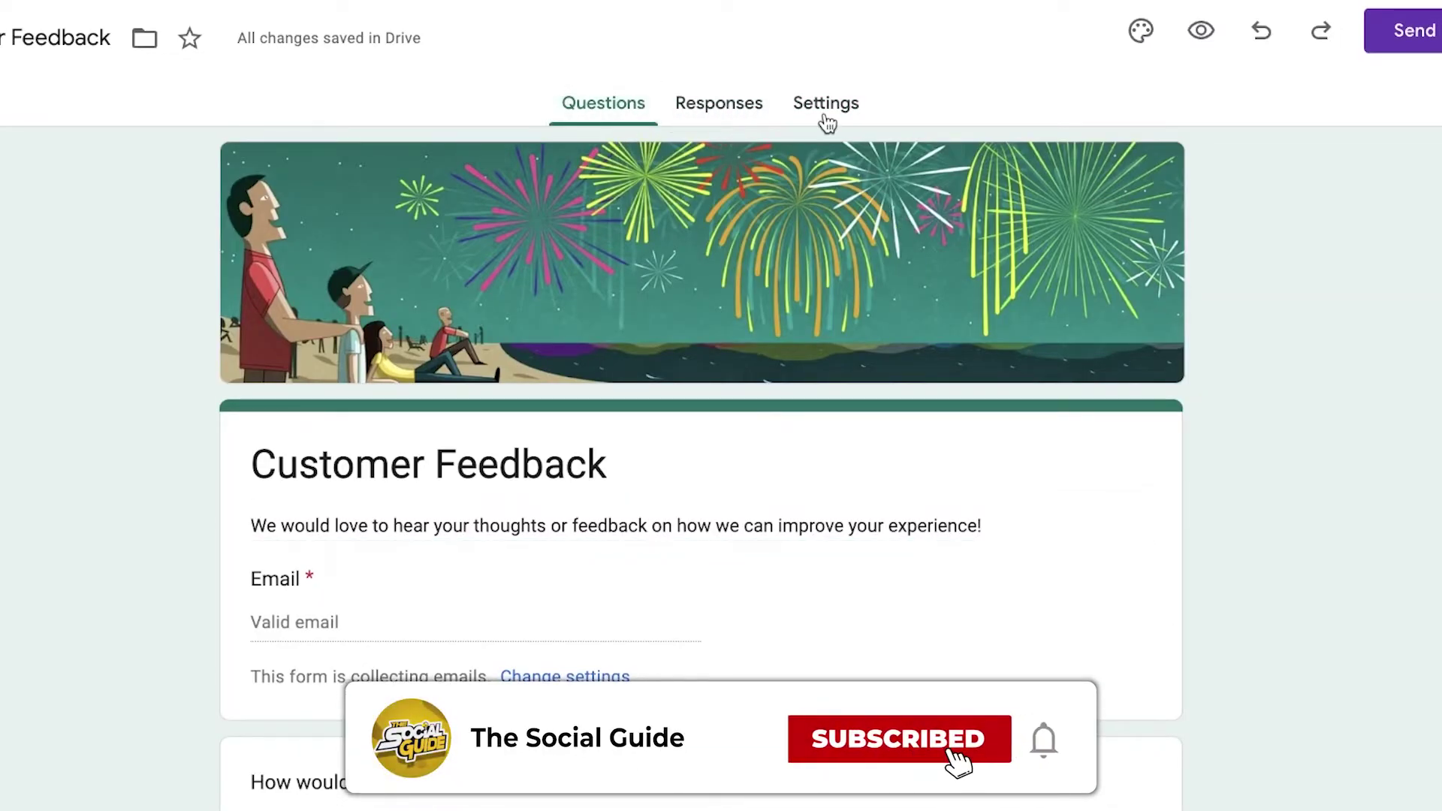
Step: Open the Send dialog and show the form's shareable link
click(1397, 31)
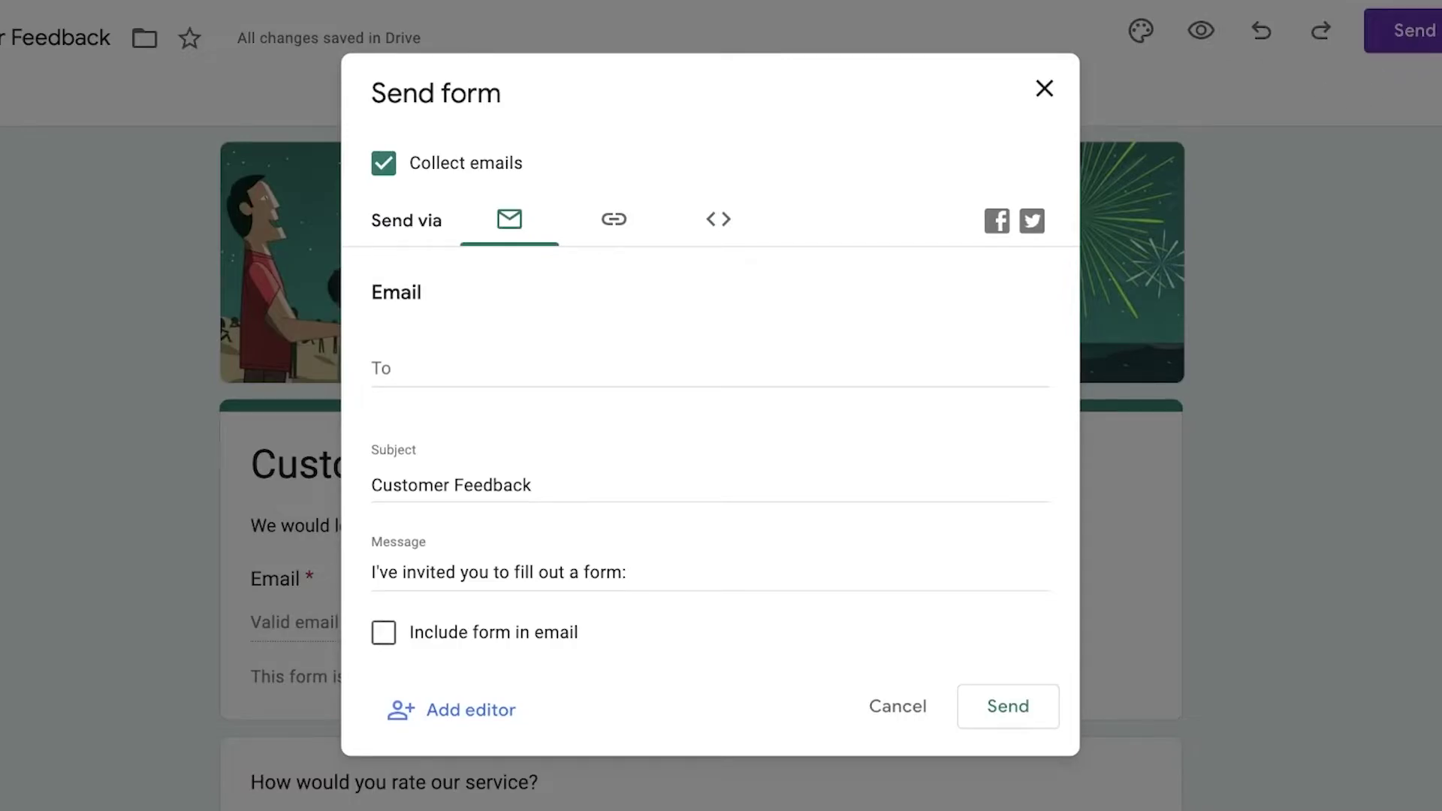
click(1042, 89)
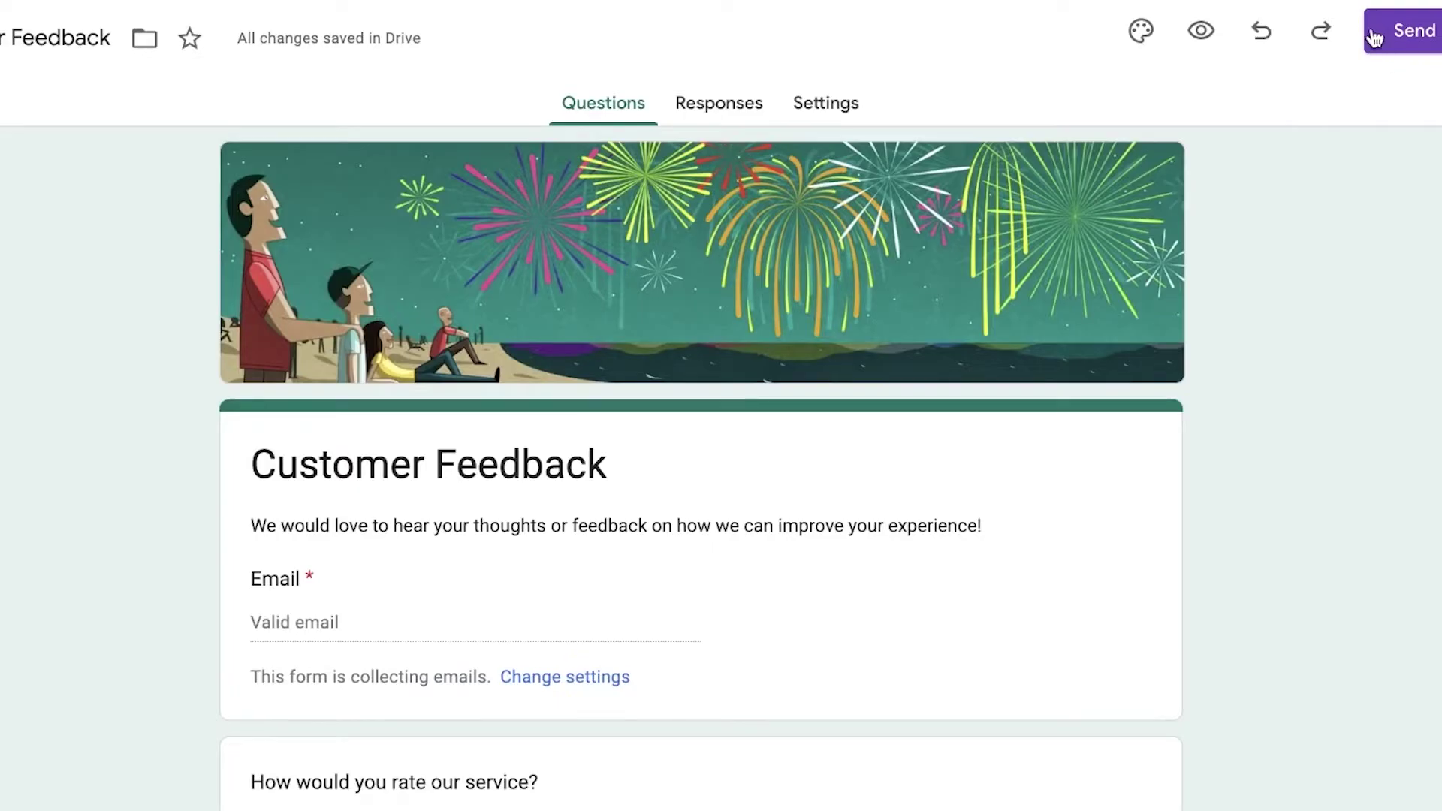
click(1373, 30)
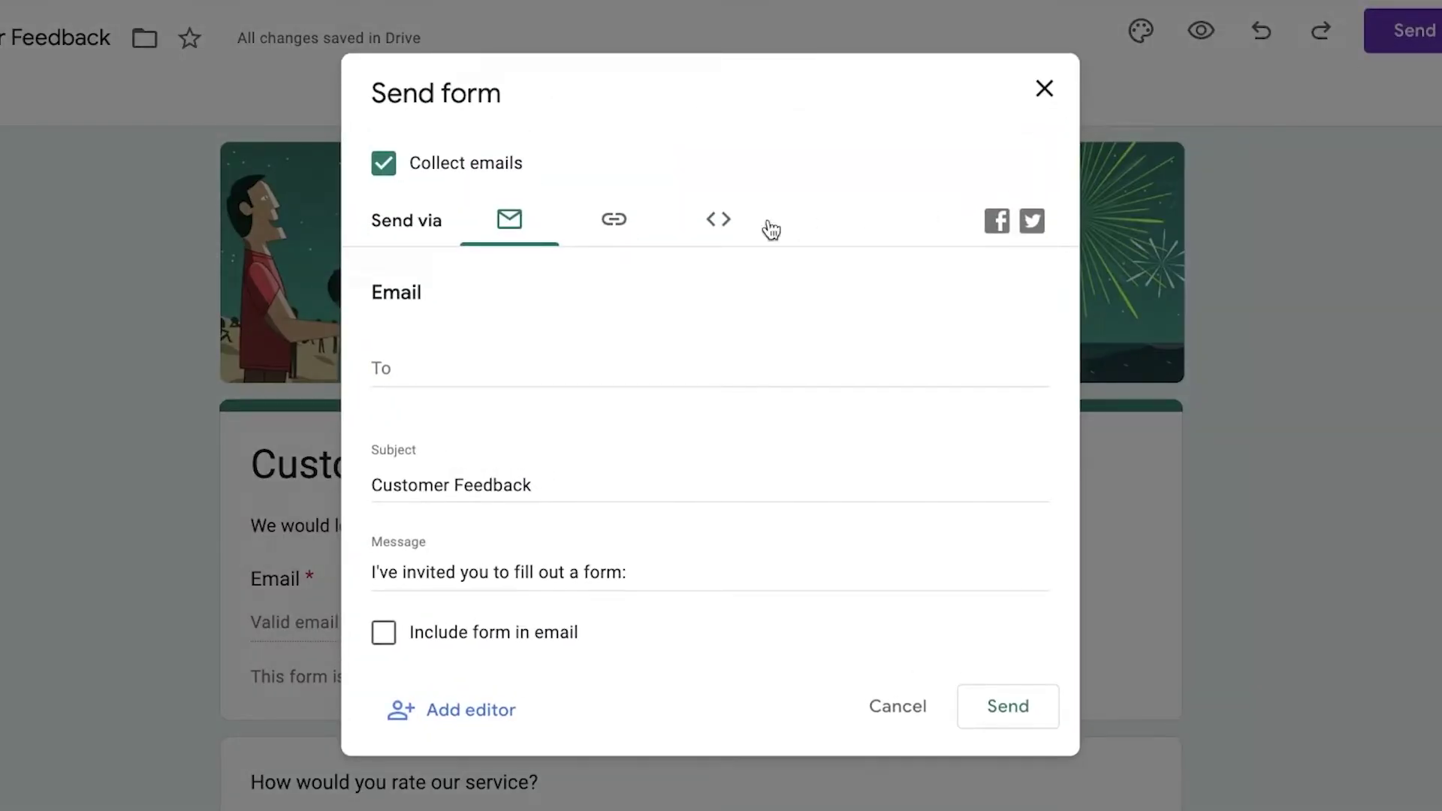
click(598, 229)
Step: Copy the 640 × 1480 px iframe code from the Embed HTML tab
click(715, 222)
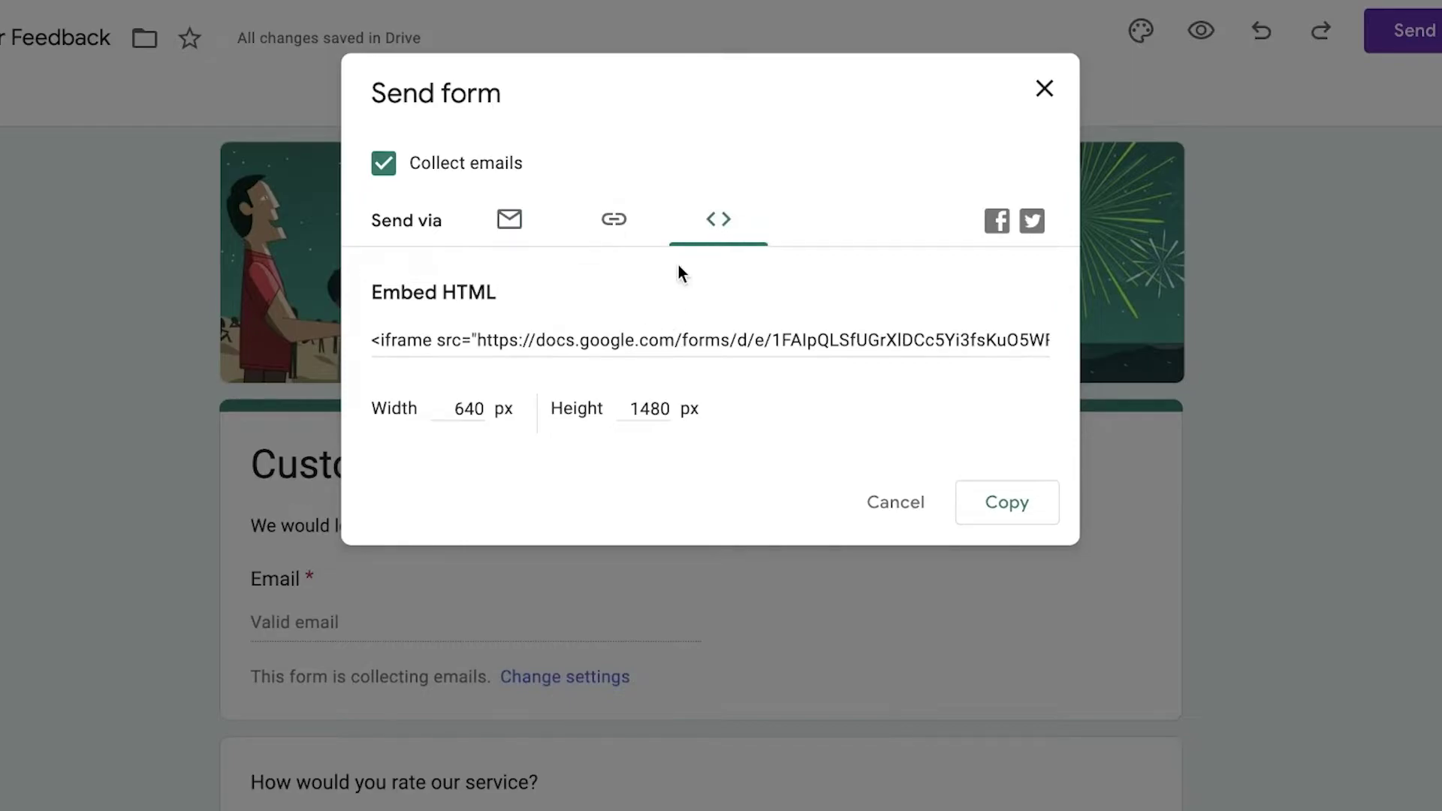
click(544, 341)
right_click(544, 342)
click(584, 406)
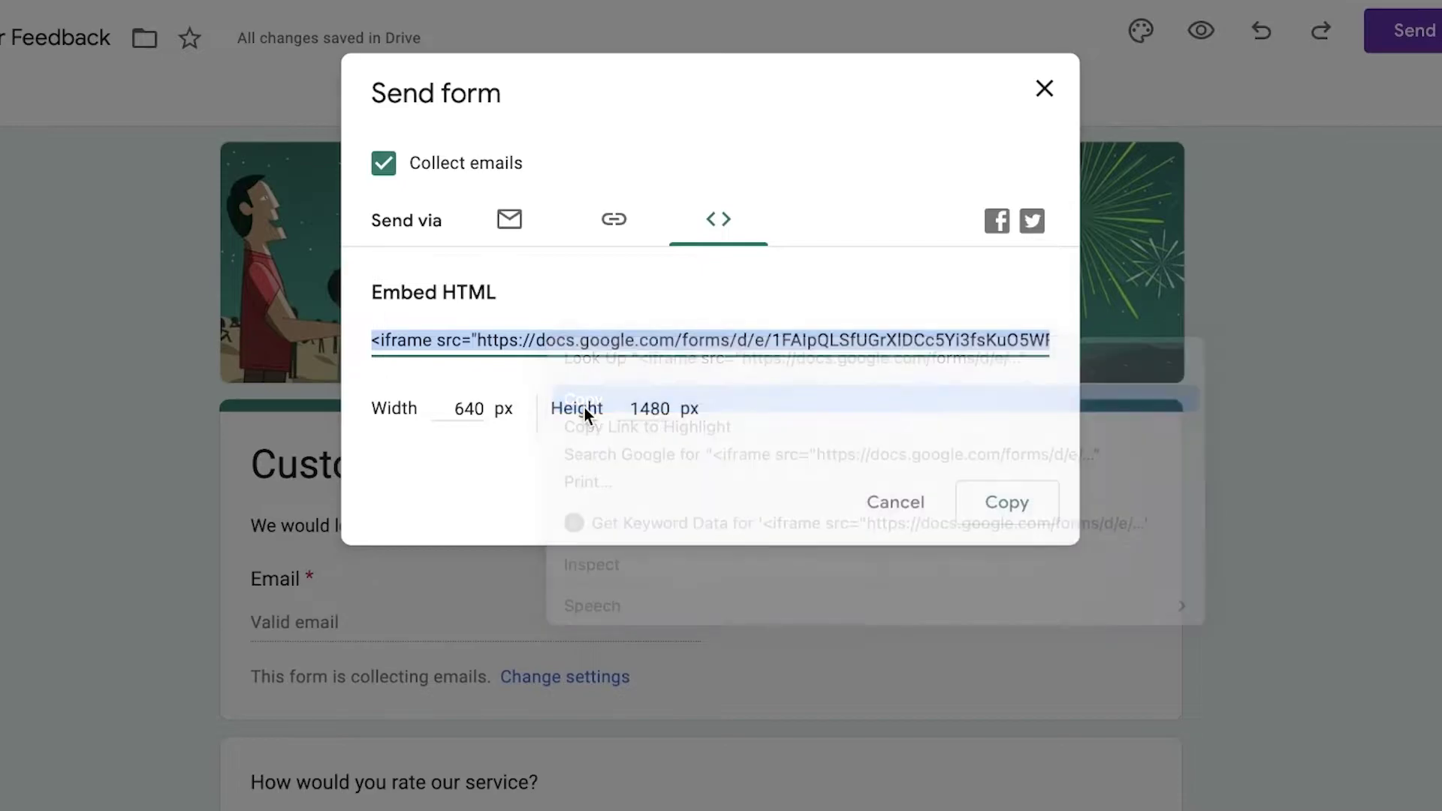
click(647, 304)
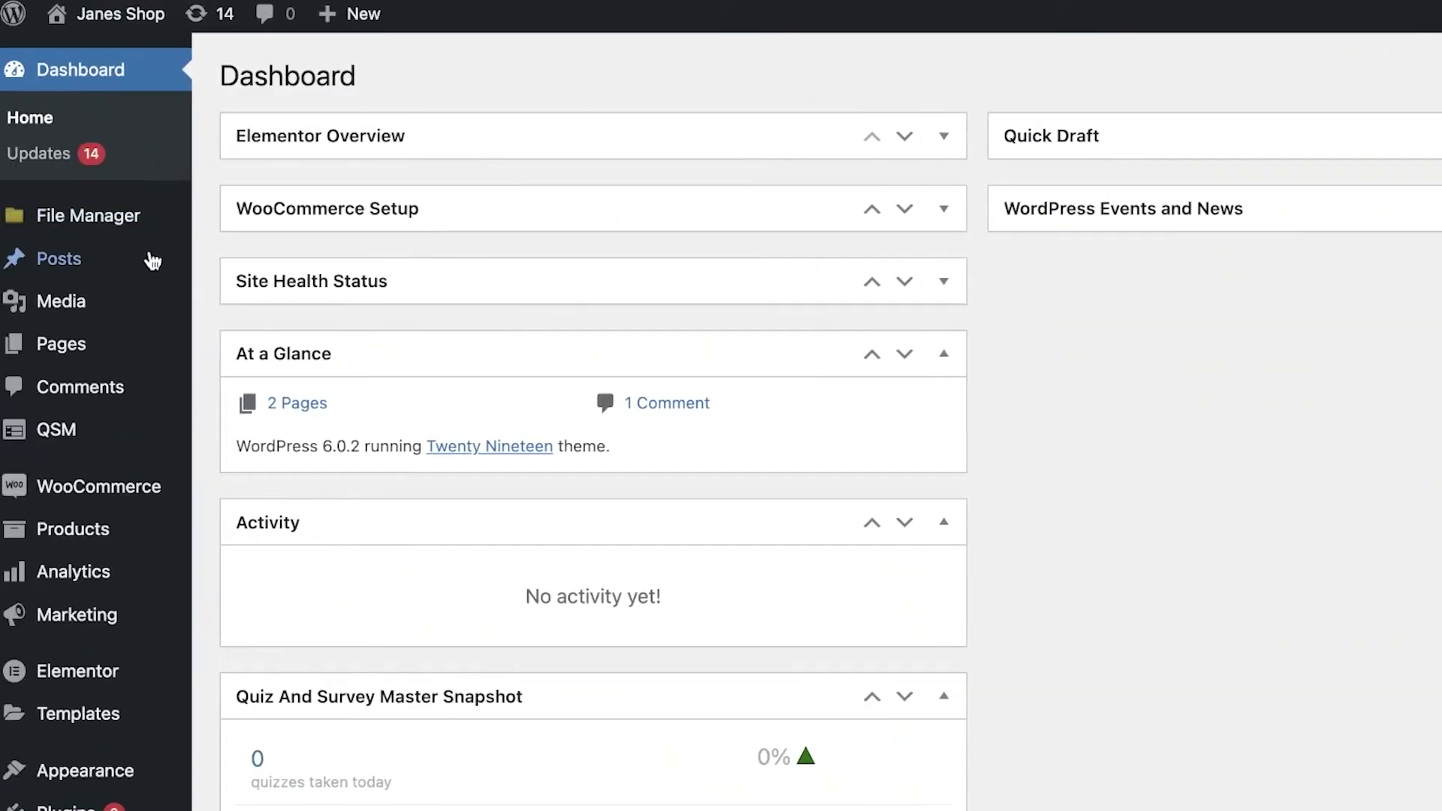
Step: Open the Elementor settings page, then view the site's live front end
scroll(151, 258, down, 5)
mouse_move(139, 262)
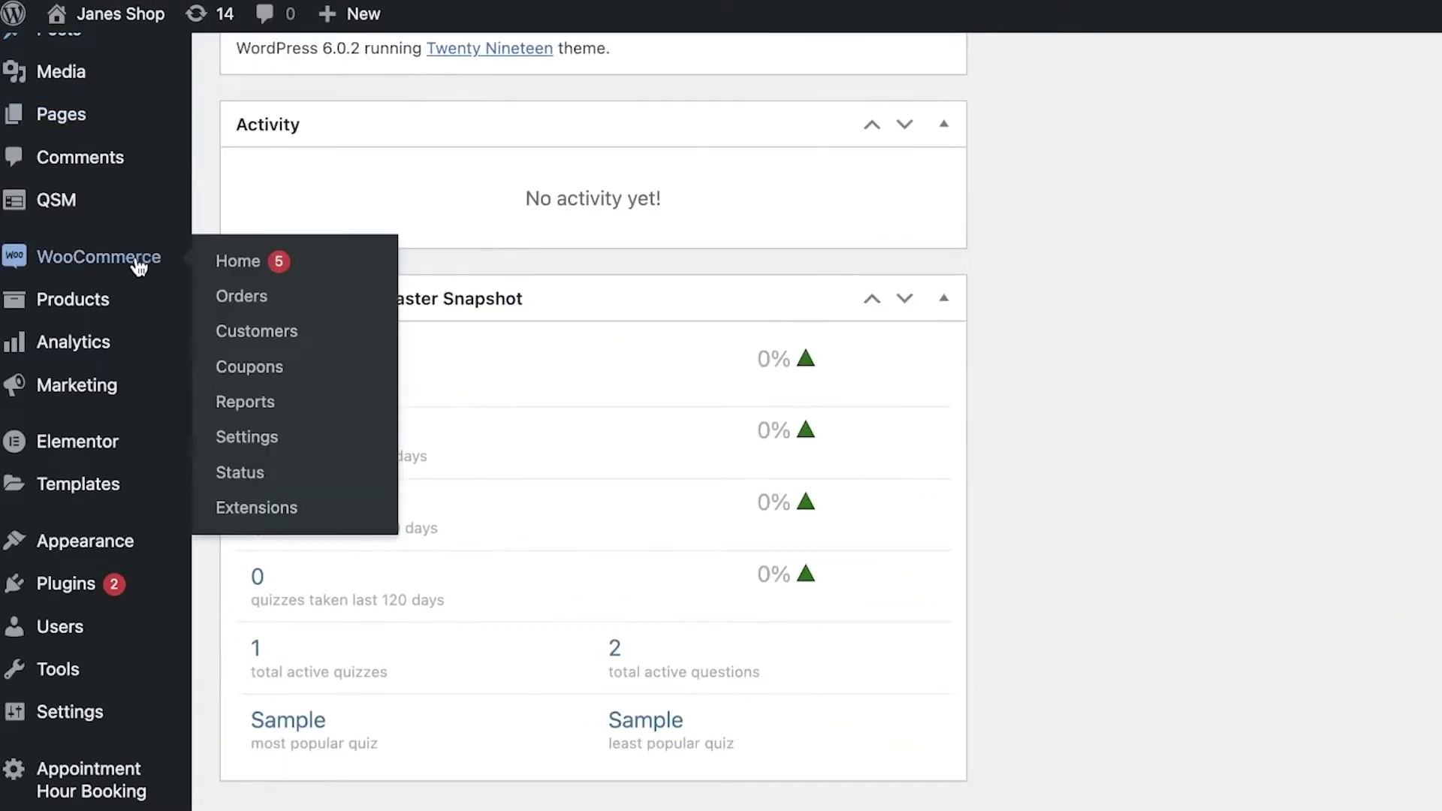
click(72, 451)
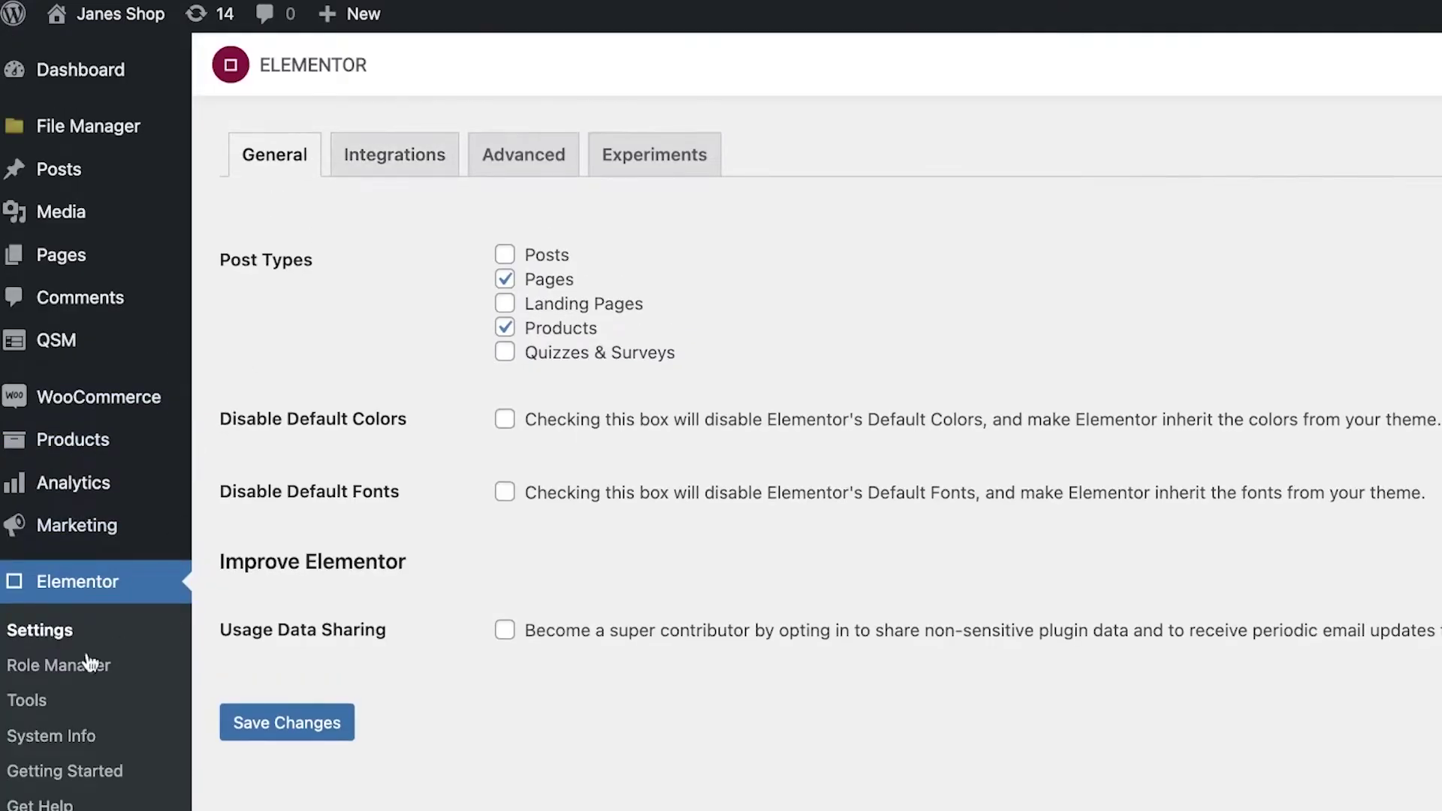
mouse_move(106, 14)
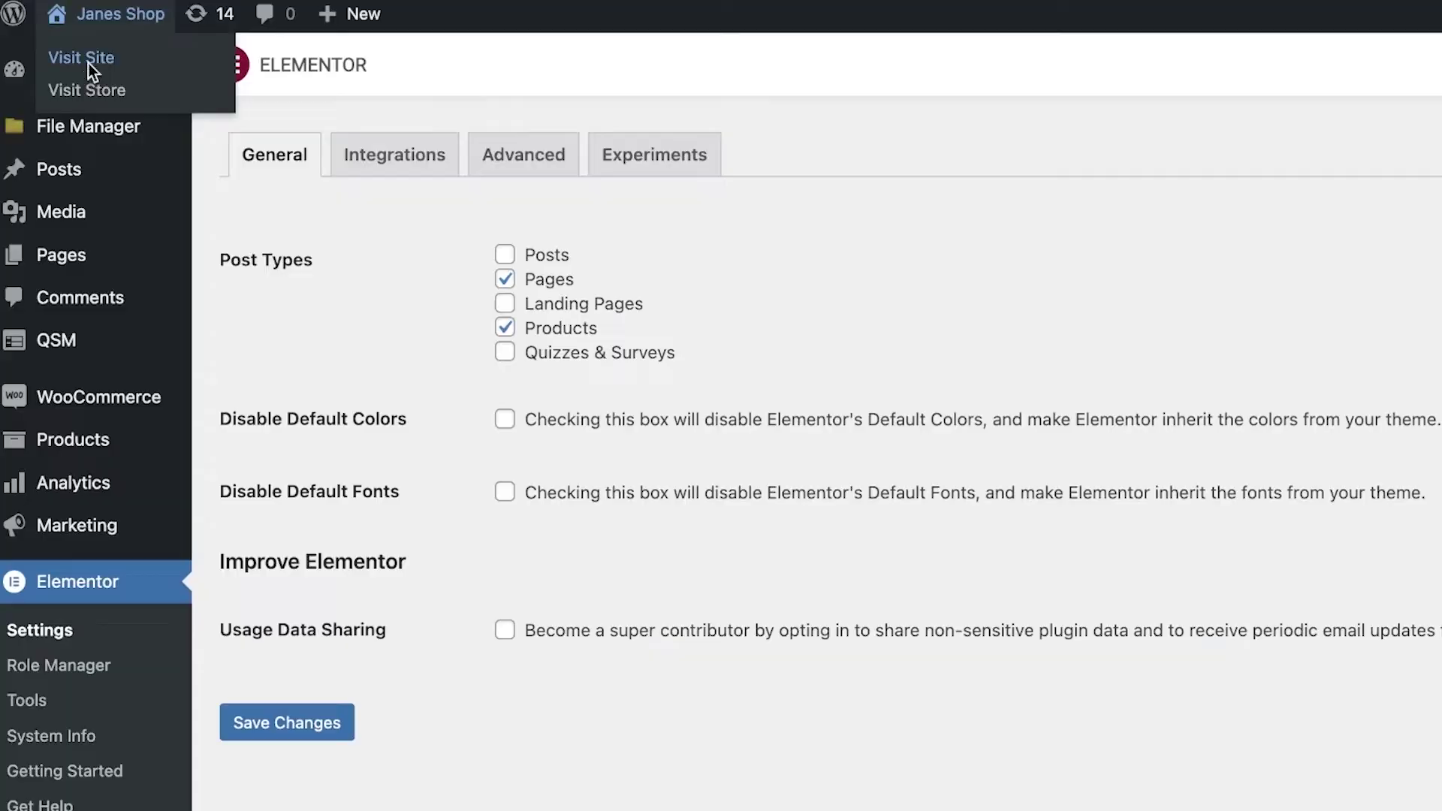
click(88, 63)
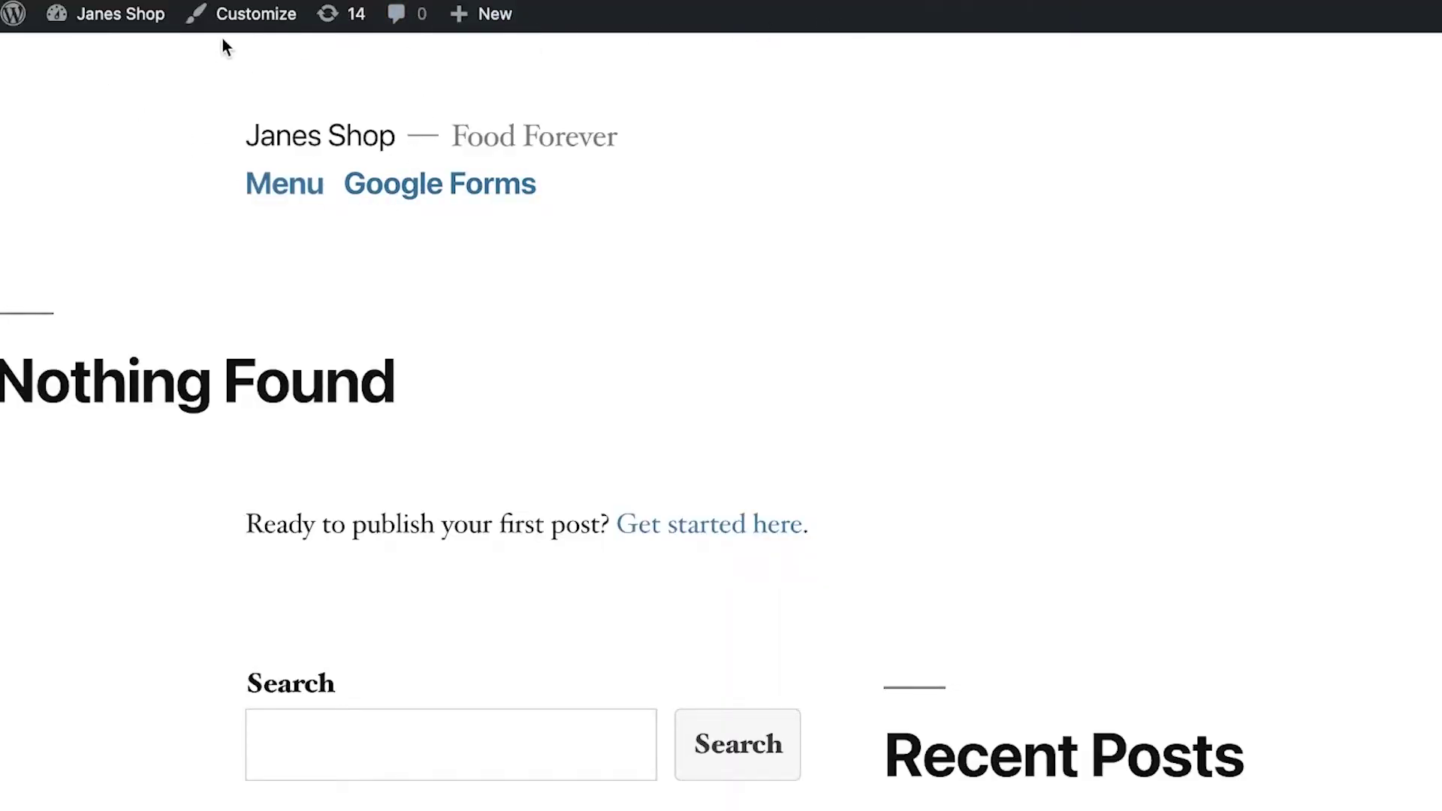
Step: Look at the Customizer's Footer widget area, then open the About WordPress page
scroll(273, 177, down, 5)
scroll(273, 177, up, 5)
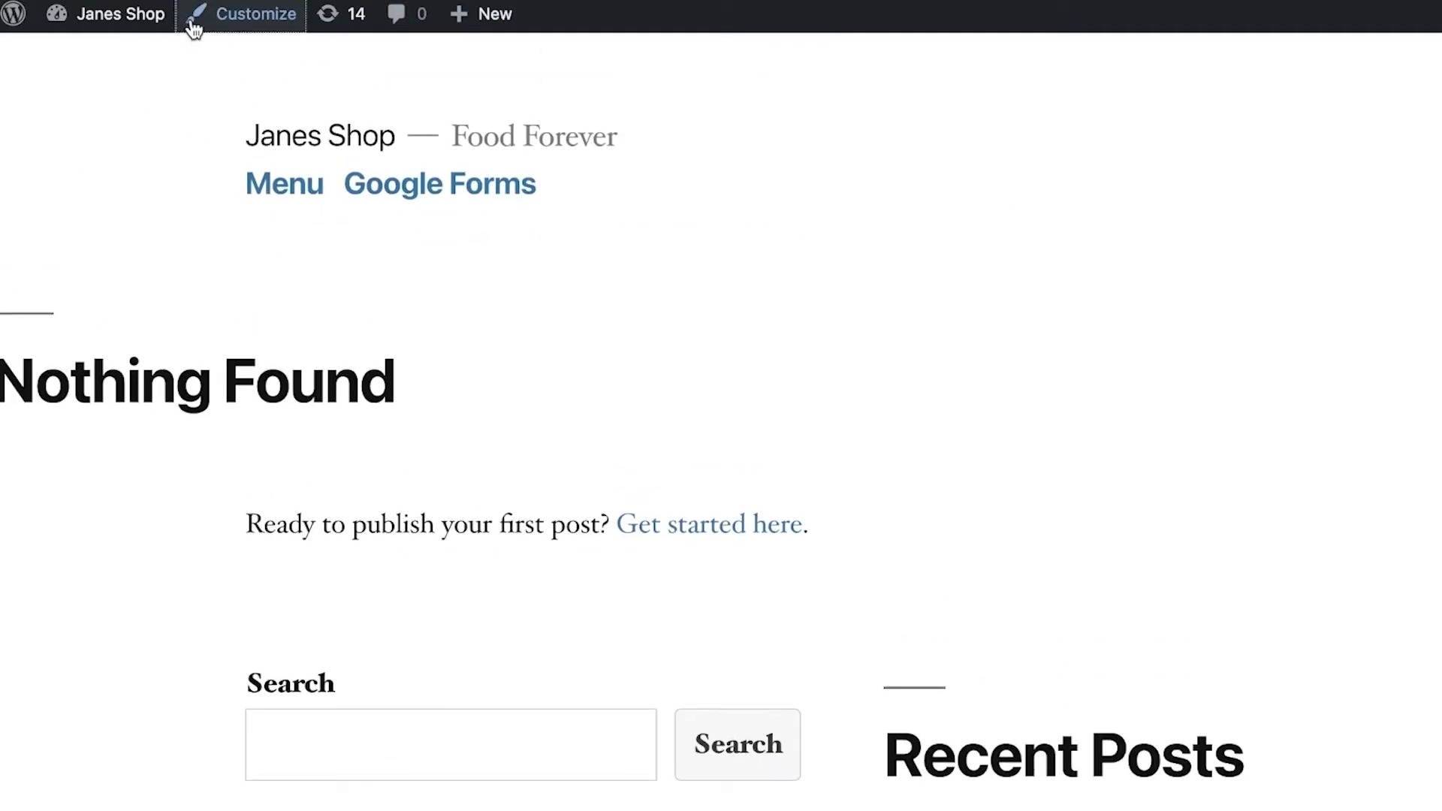
click(194, 22)
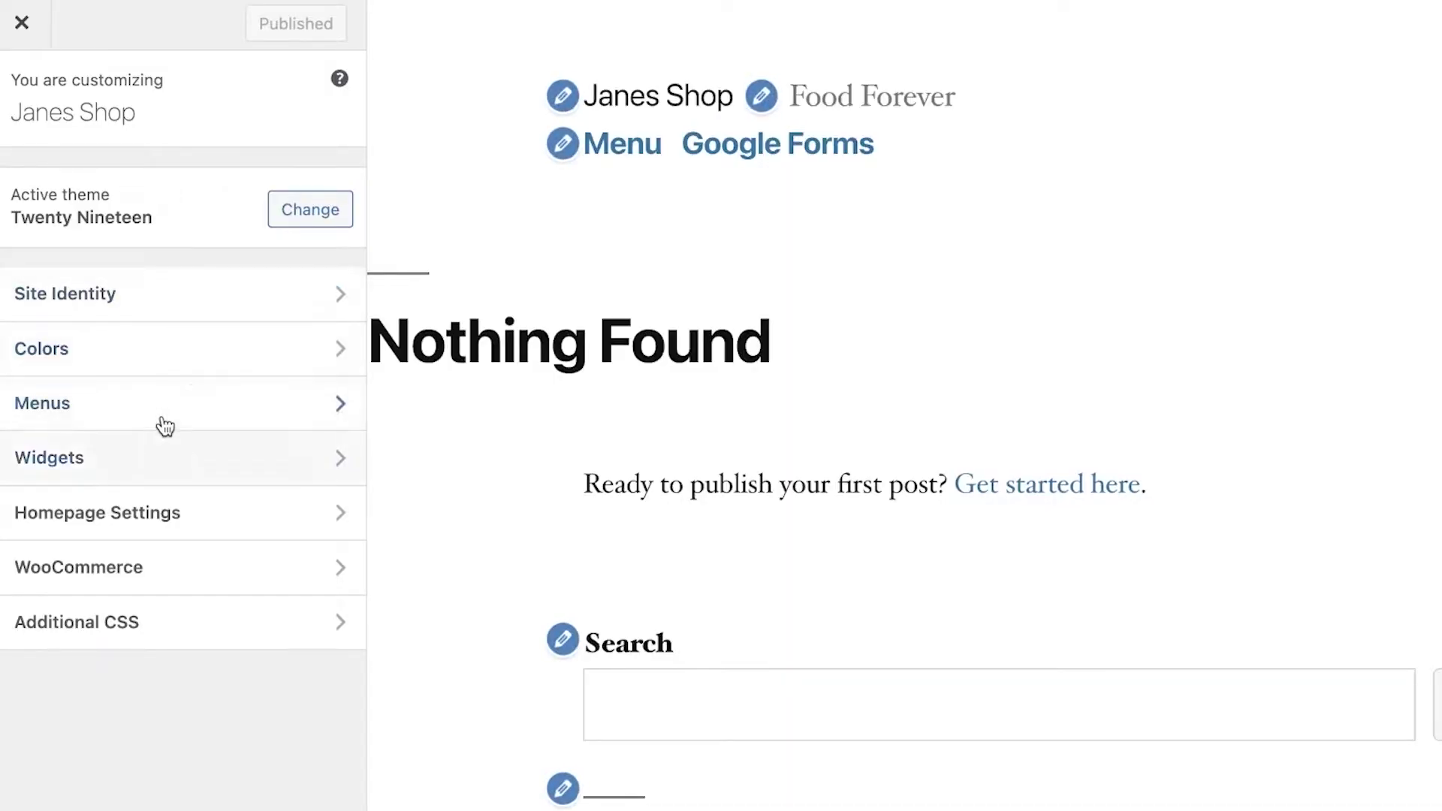
click(338, 466)
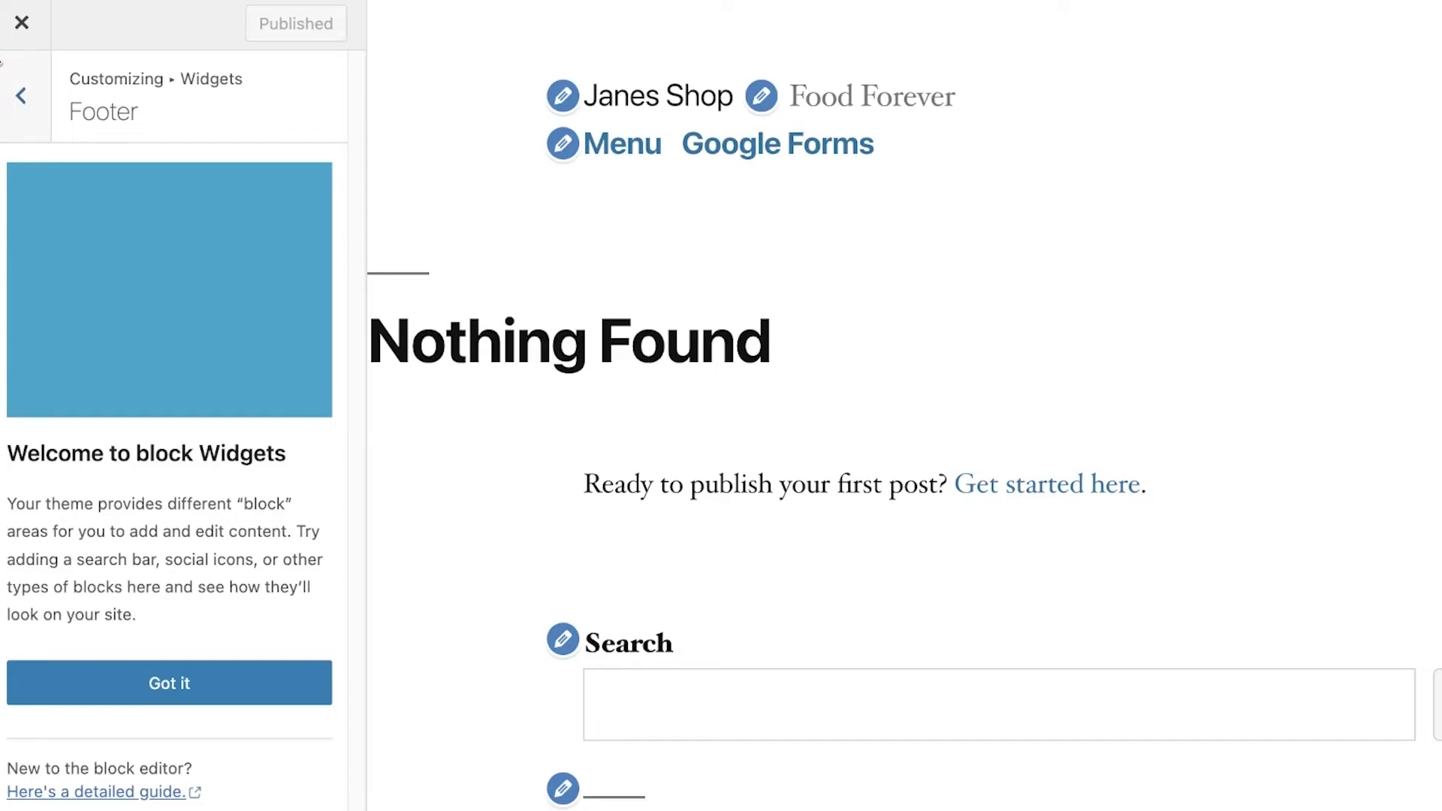
click(21, 96)
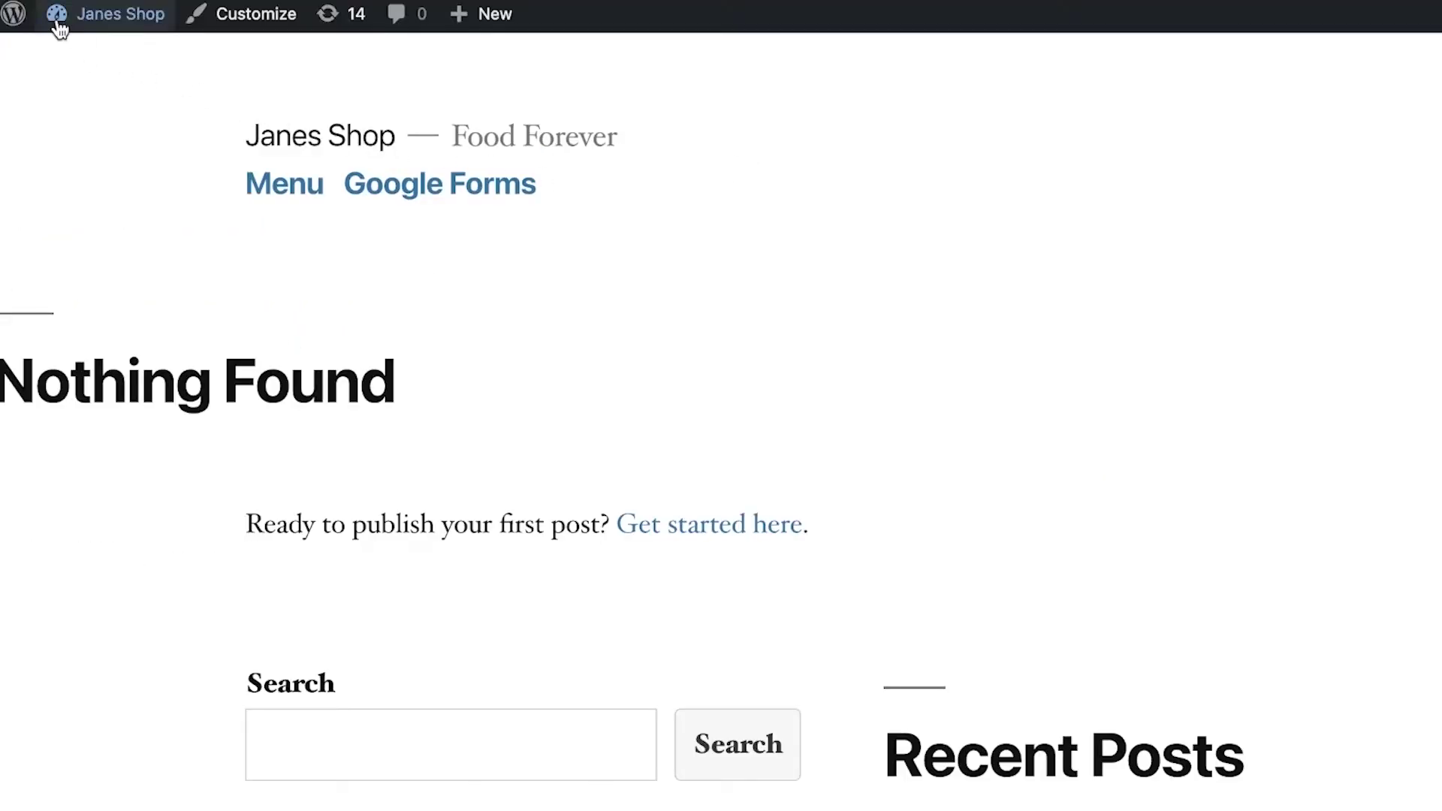
mouse_move(15, 16)
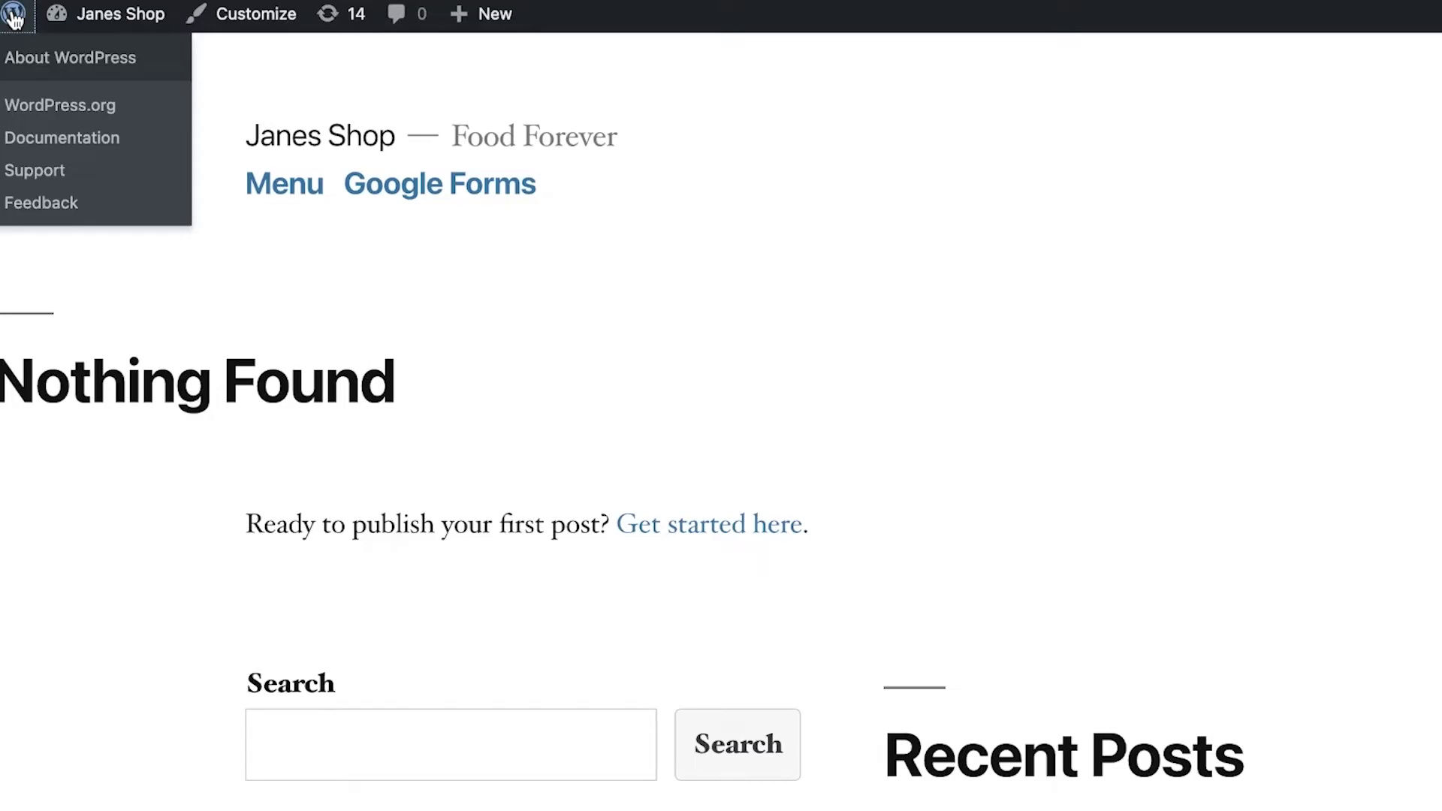
click(16, 17)
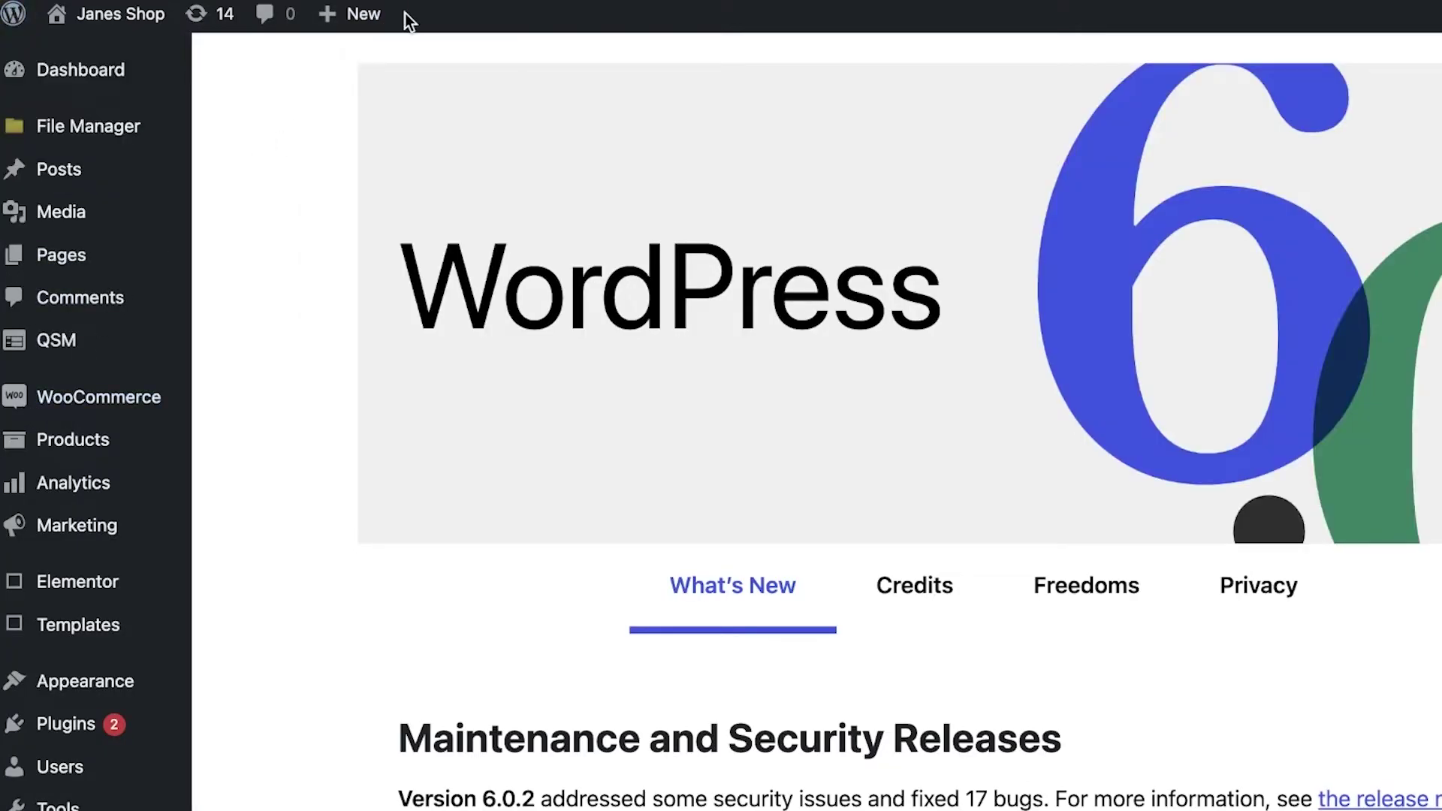
Step: Show the Pages list with the Google Forms and Products — Elementor pages
scroll(300, 226, down, 15)
mouse_move(81, 343)
mouse_move(101, 301)
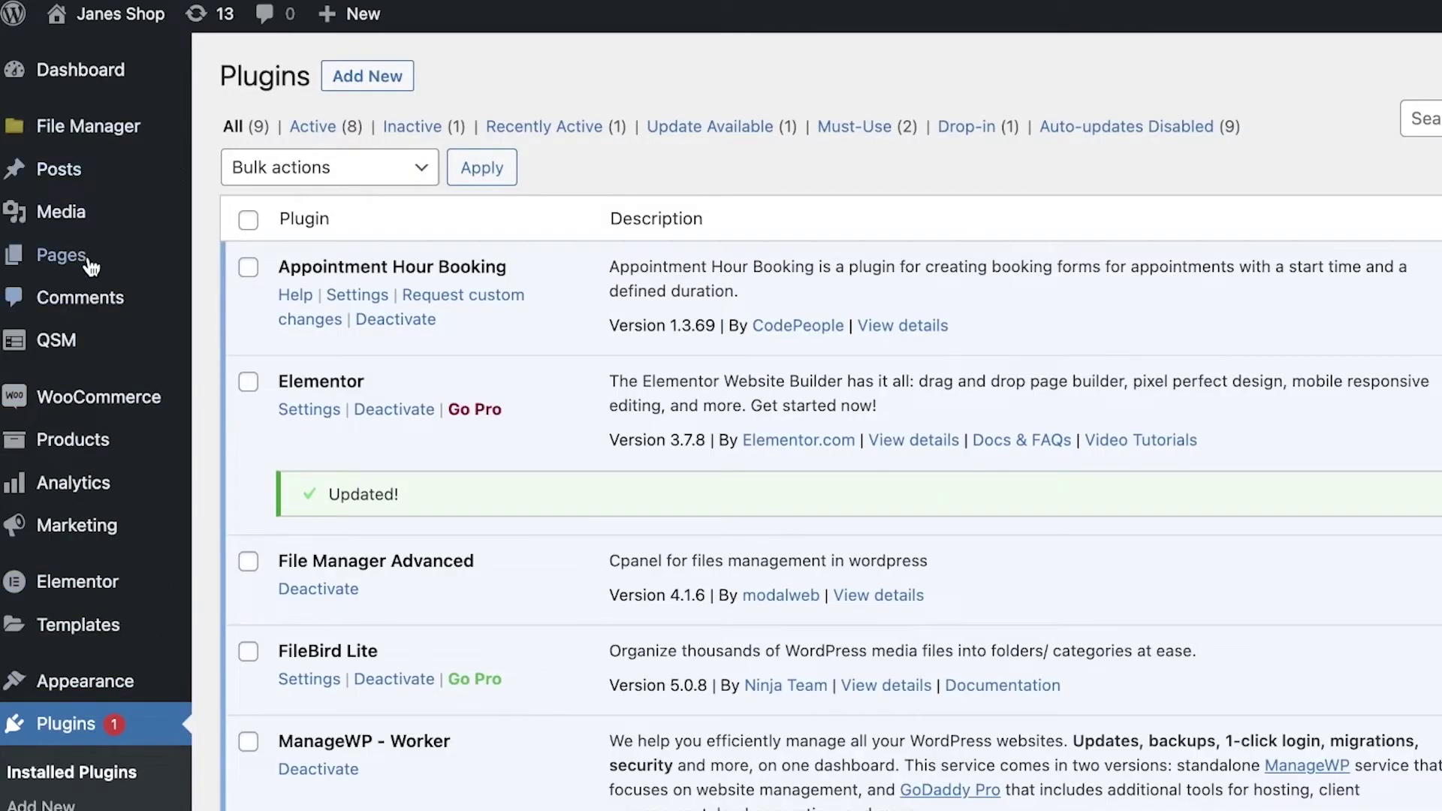
mouse_move(90, 259)
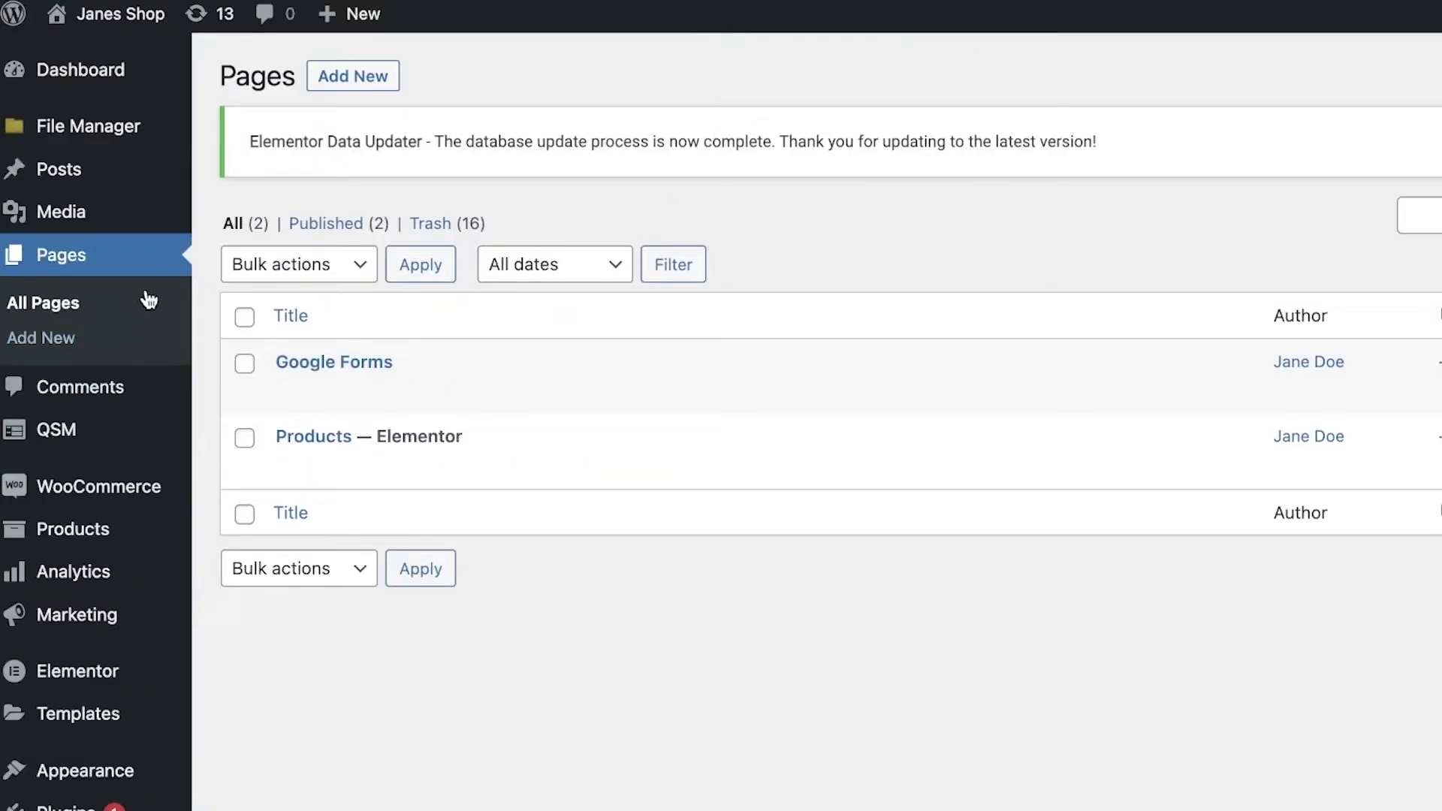
click(363, 371)
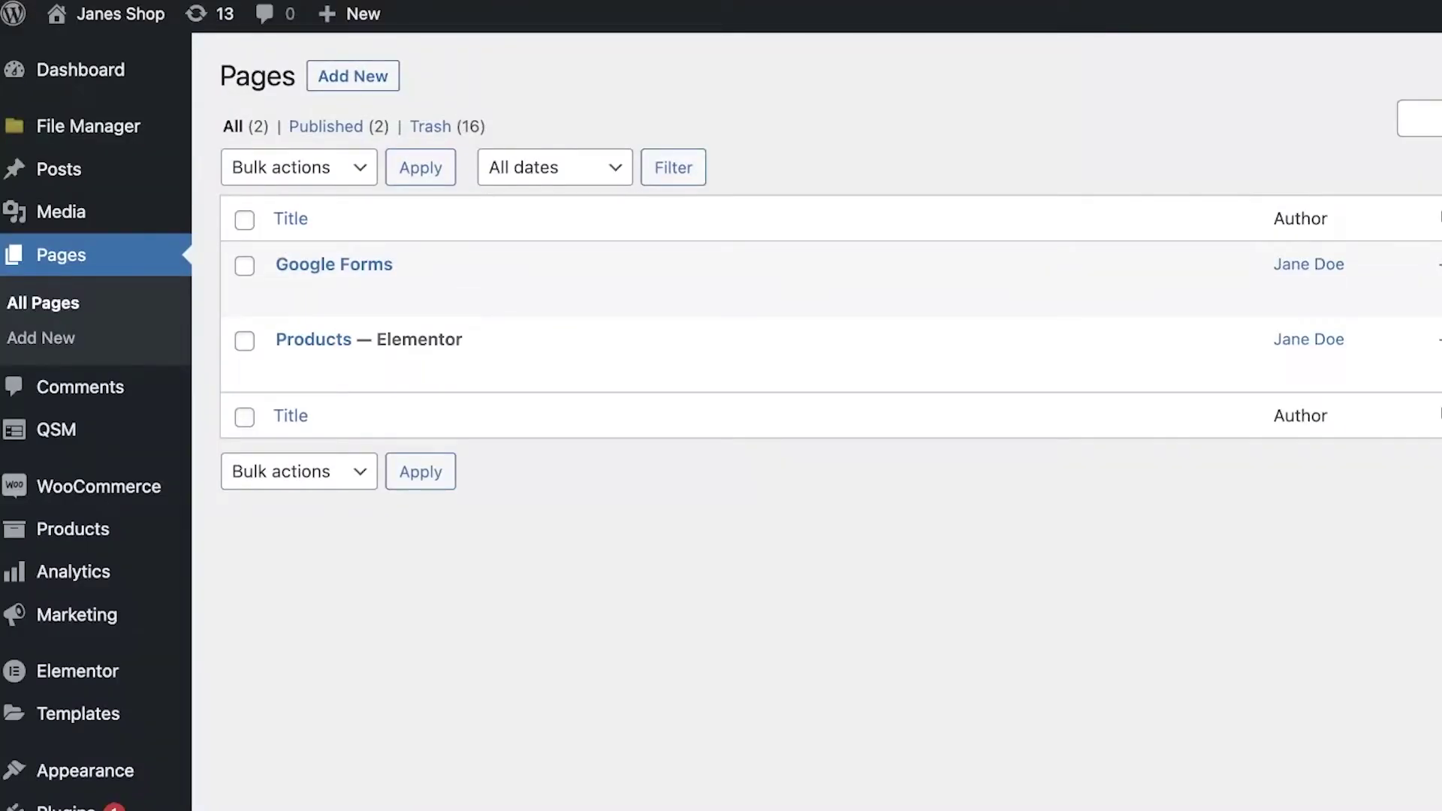
mouse_move(783, 312)
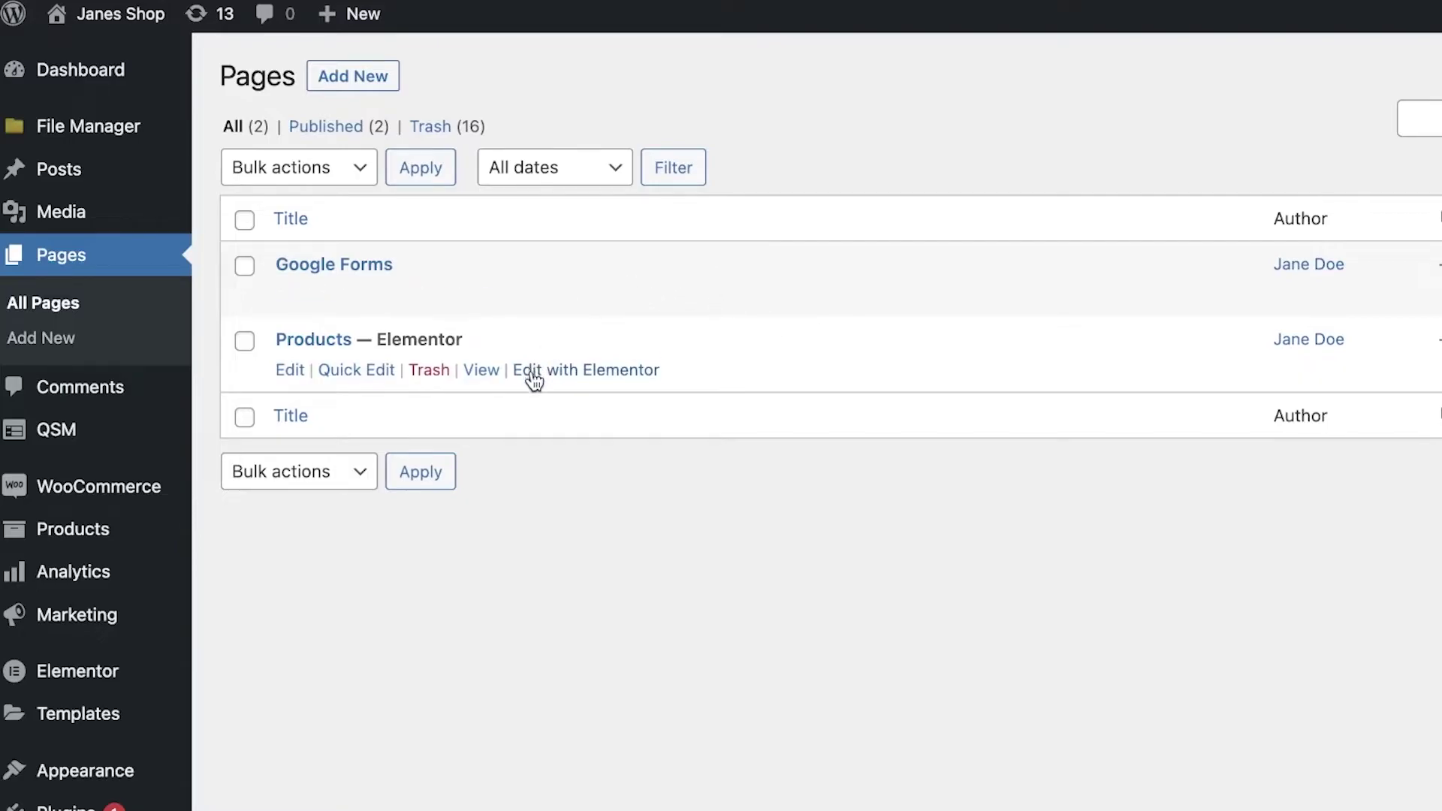
click(536, 379)
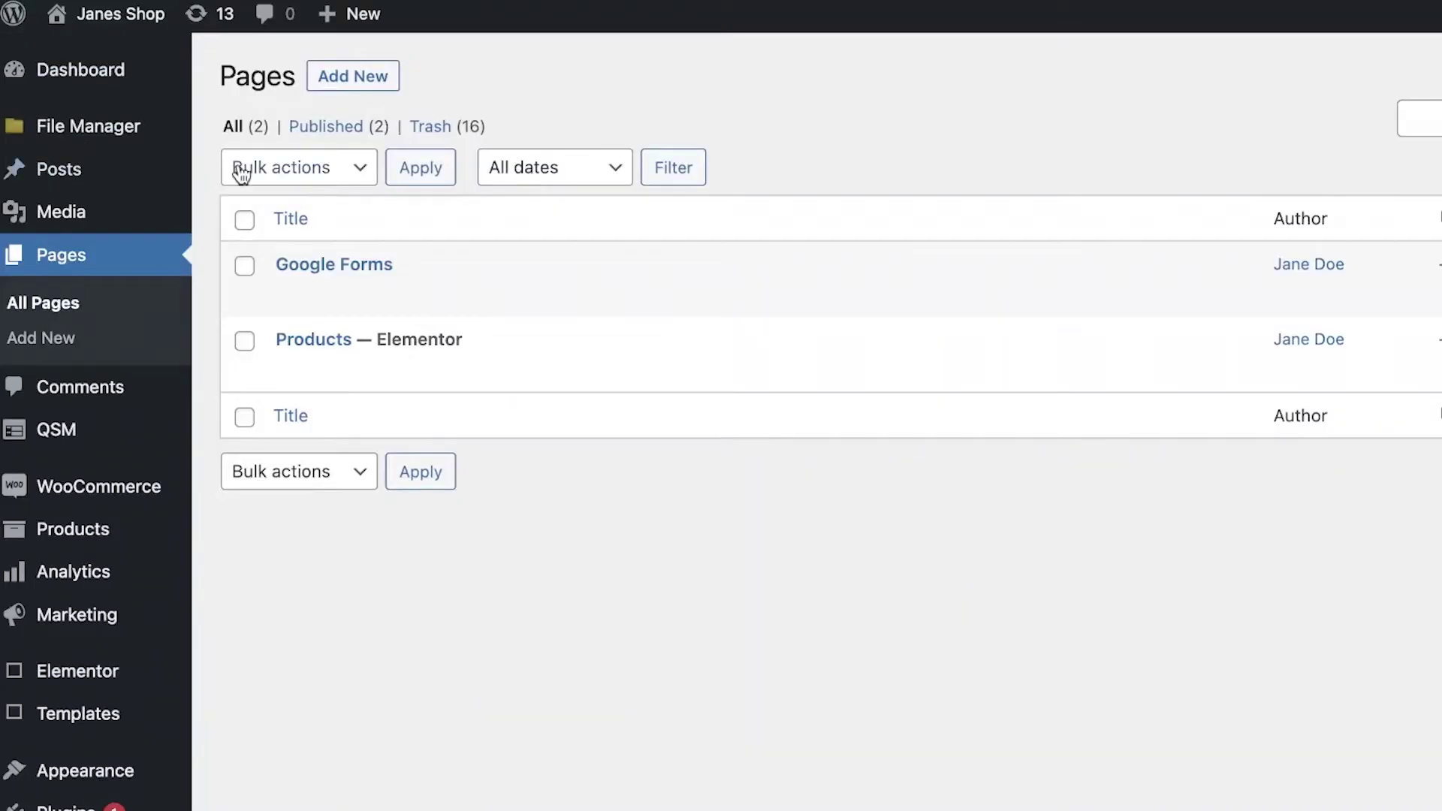
Step: Add a new page, Elementor #127, and open it in the Elementor builder
click(335, 79)
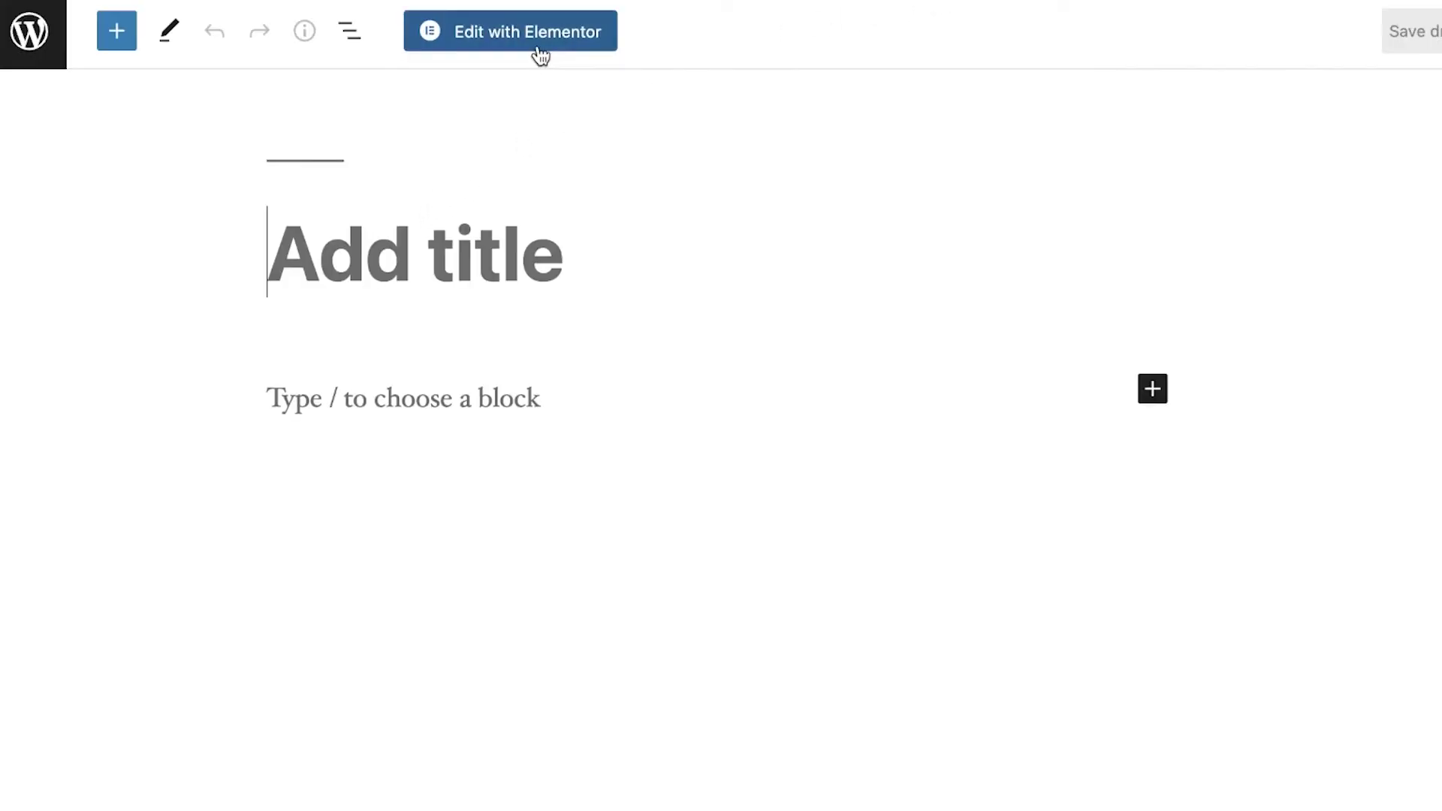
click(545, 36)
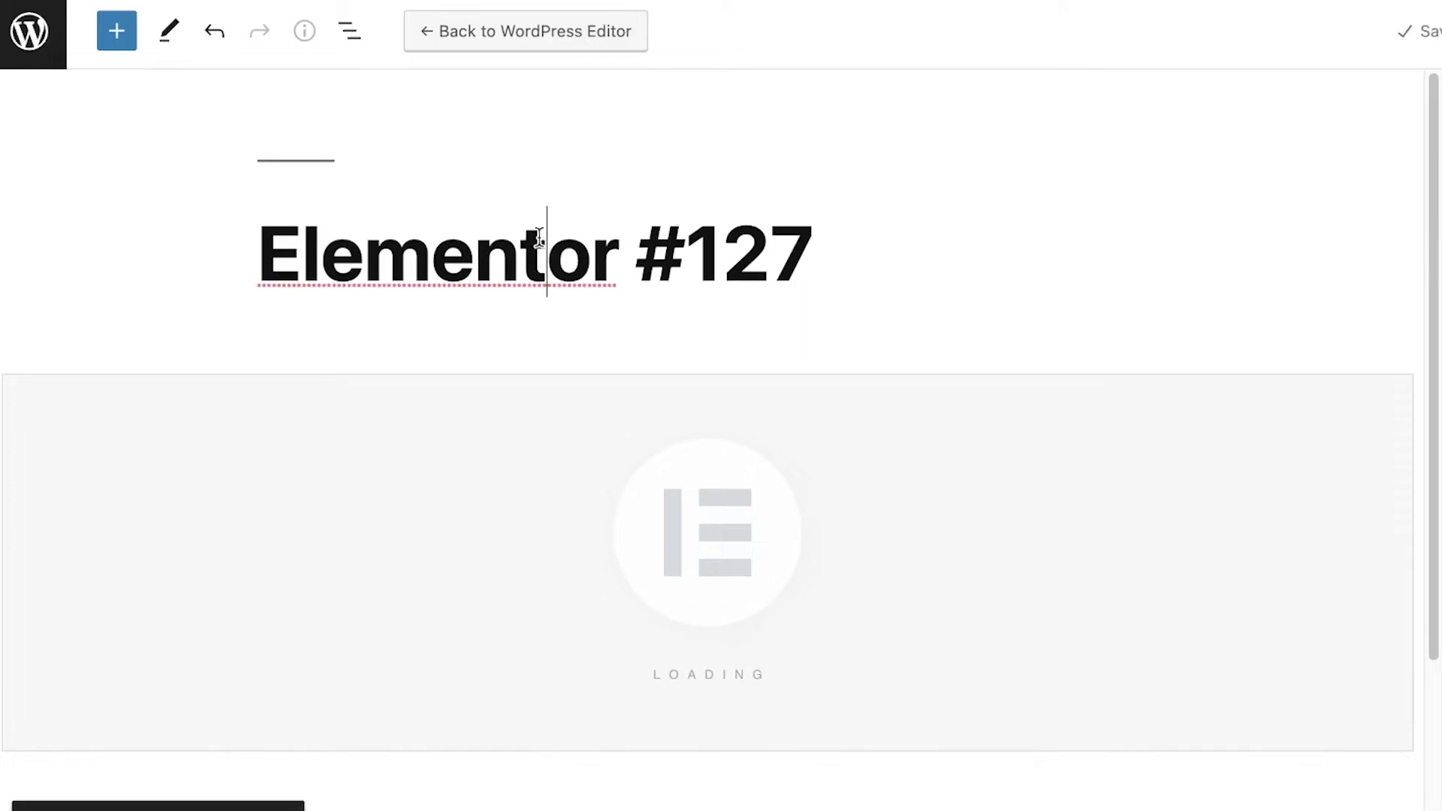
scroll(122, 242, down, 2)
scroll(684, 300, down, 3)
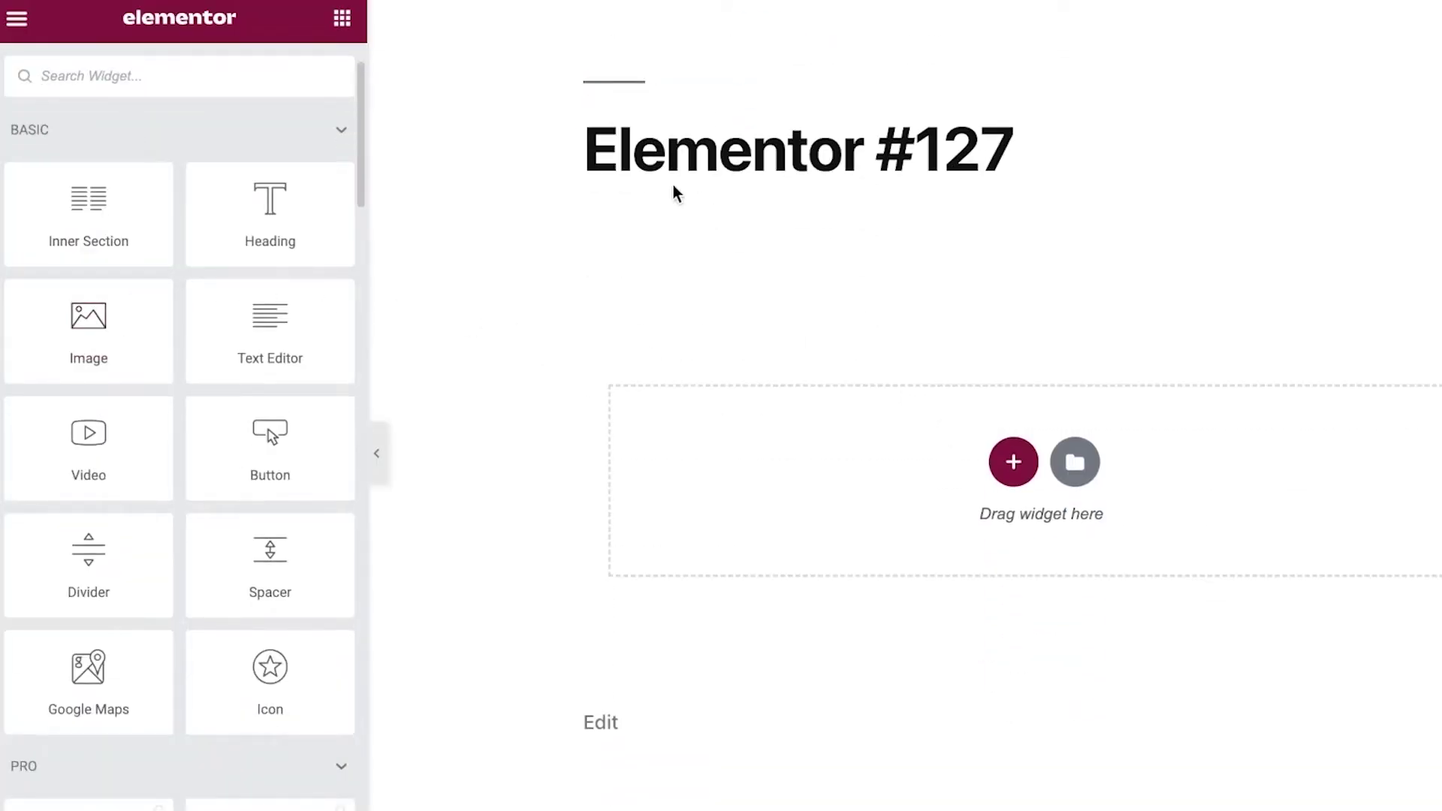
scroll(127, 316, down, 12)
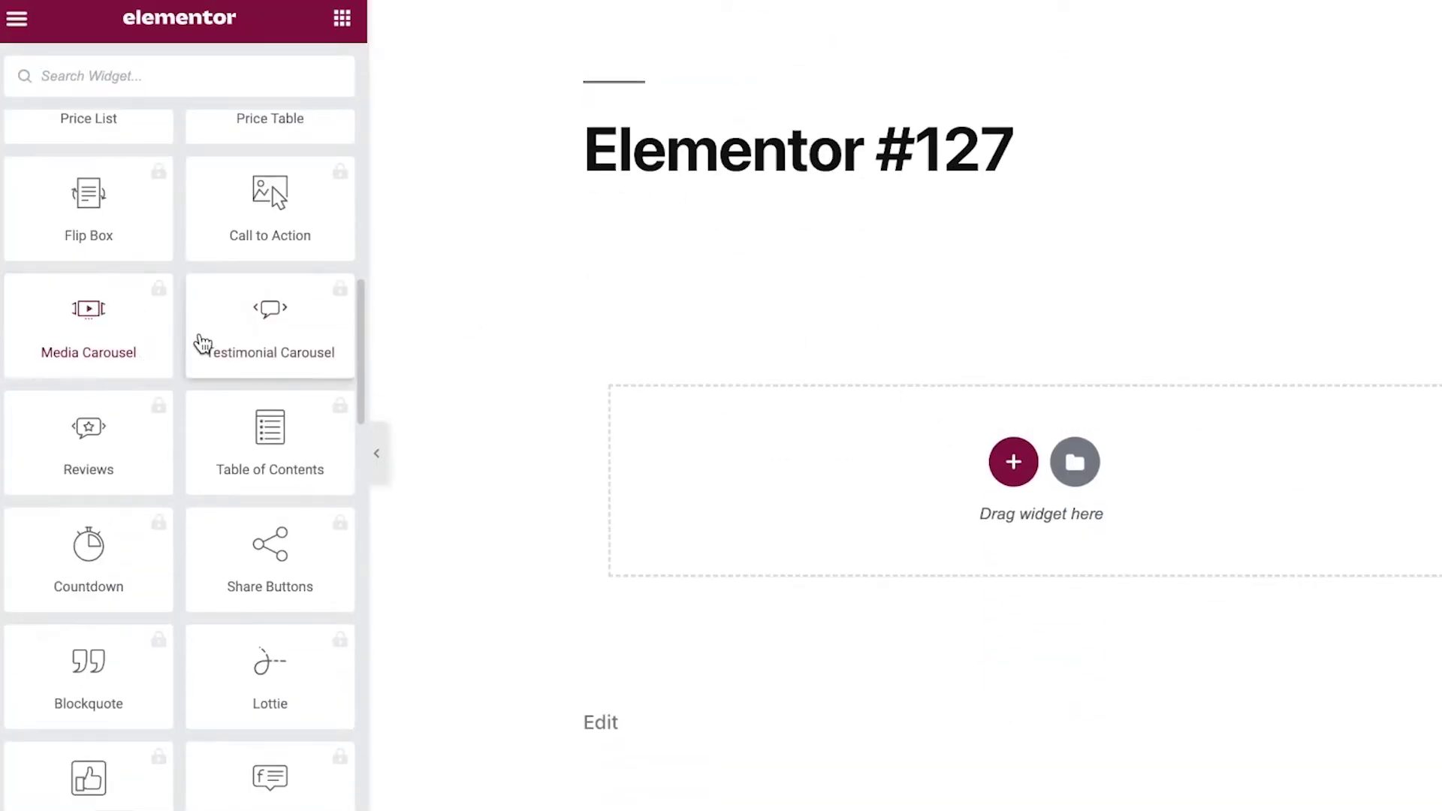
scroll(200, 345, down, 8)
Step: Drag the HTML widget from the General section into the empty page section
scroll(213, 474, up, 20)
scroll(175, 327, up, 5)
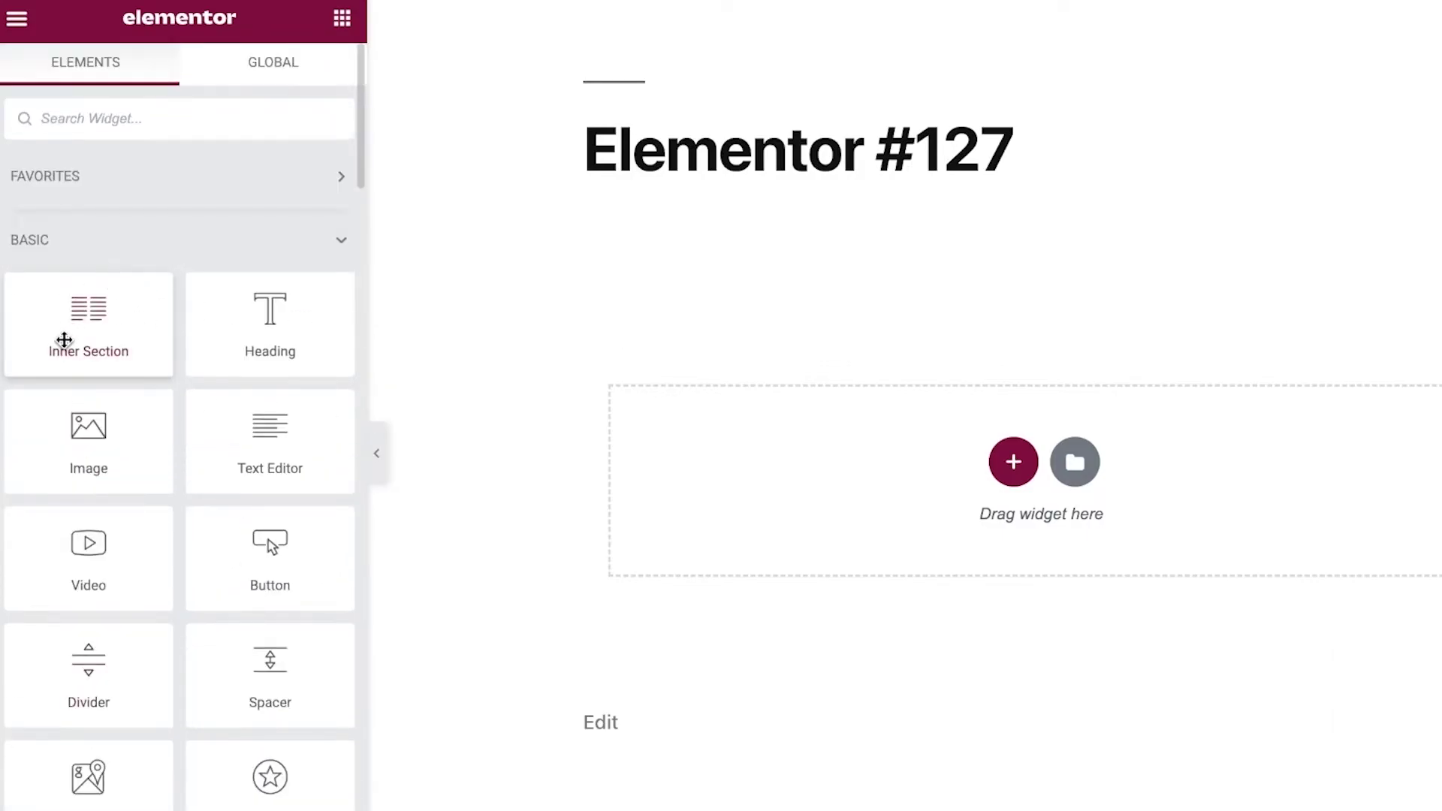
scroll(202, 308, down, 1)
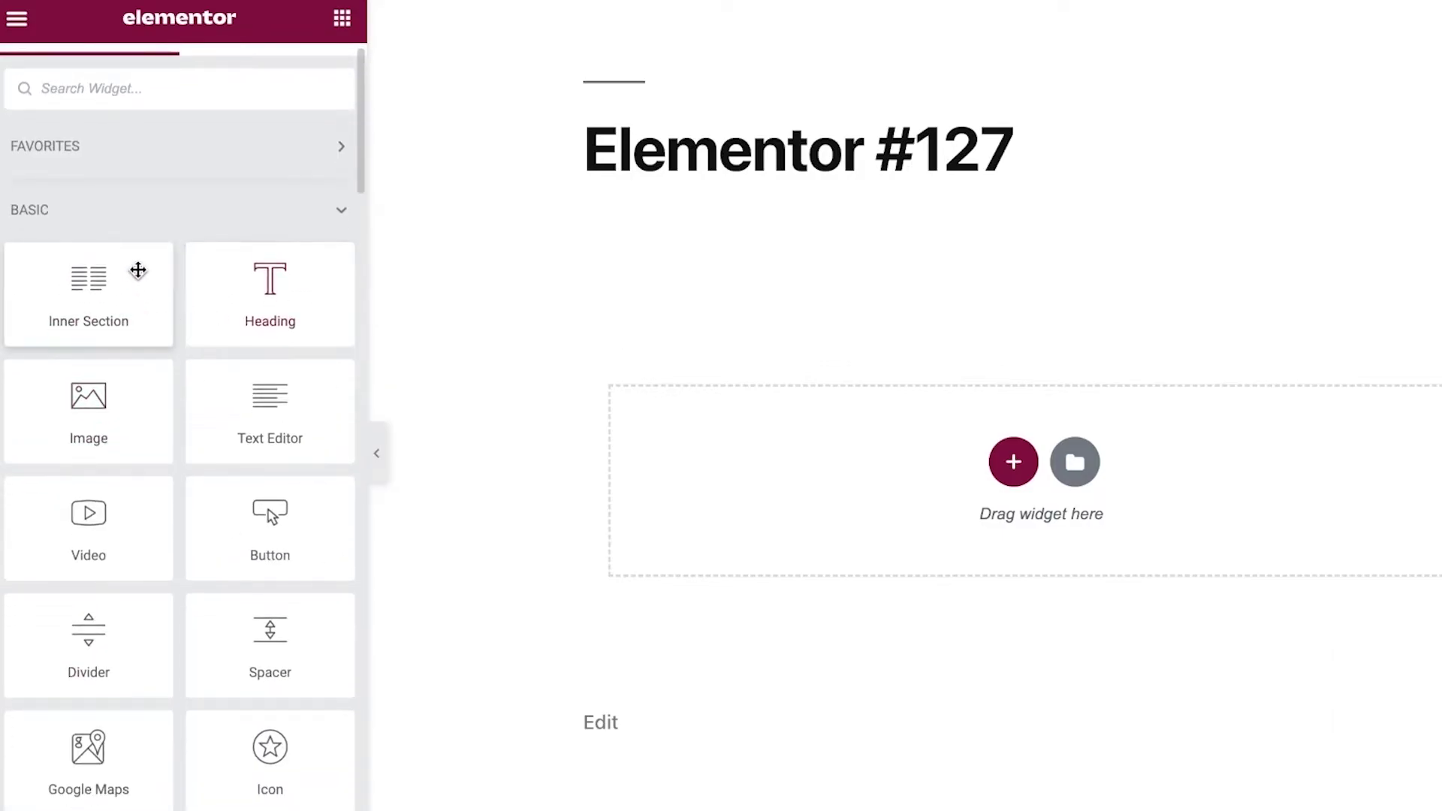
scroll(90, 225, down, 9)
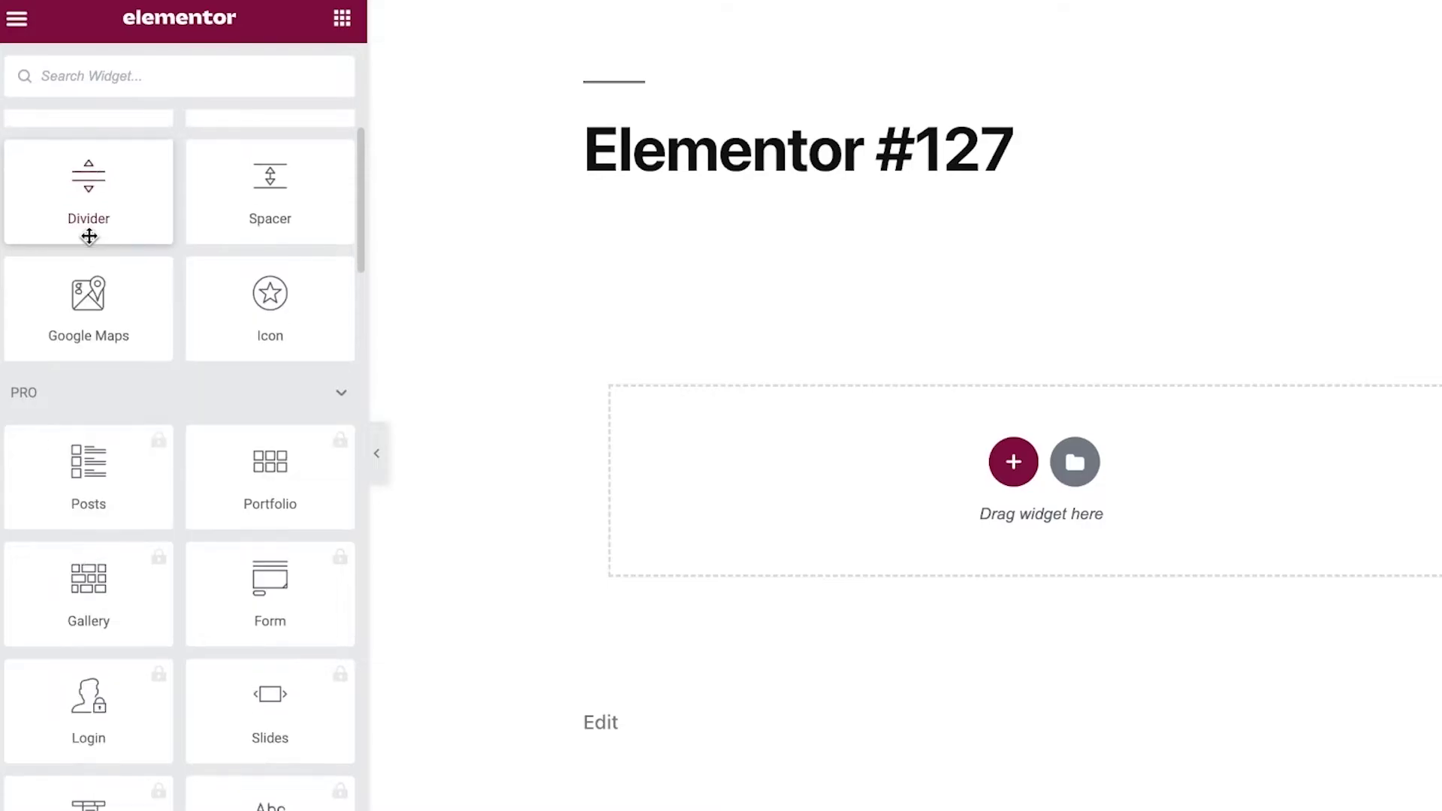
scroll(90, 246, down, 5)
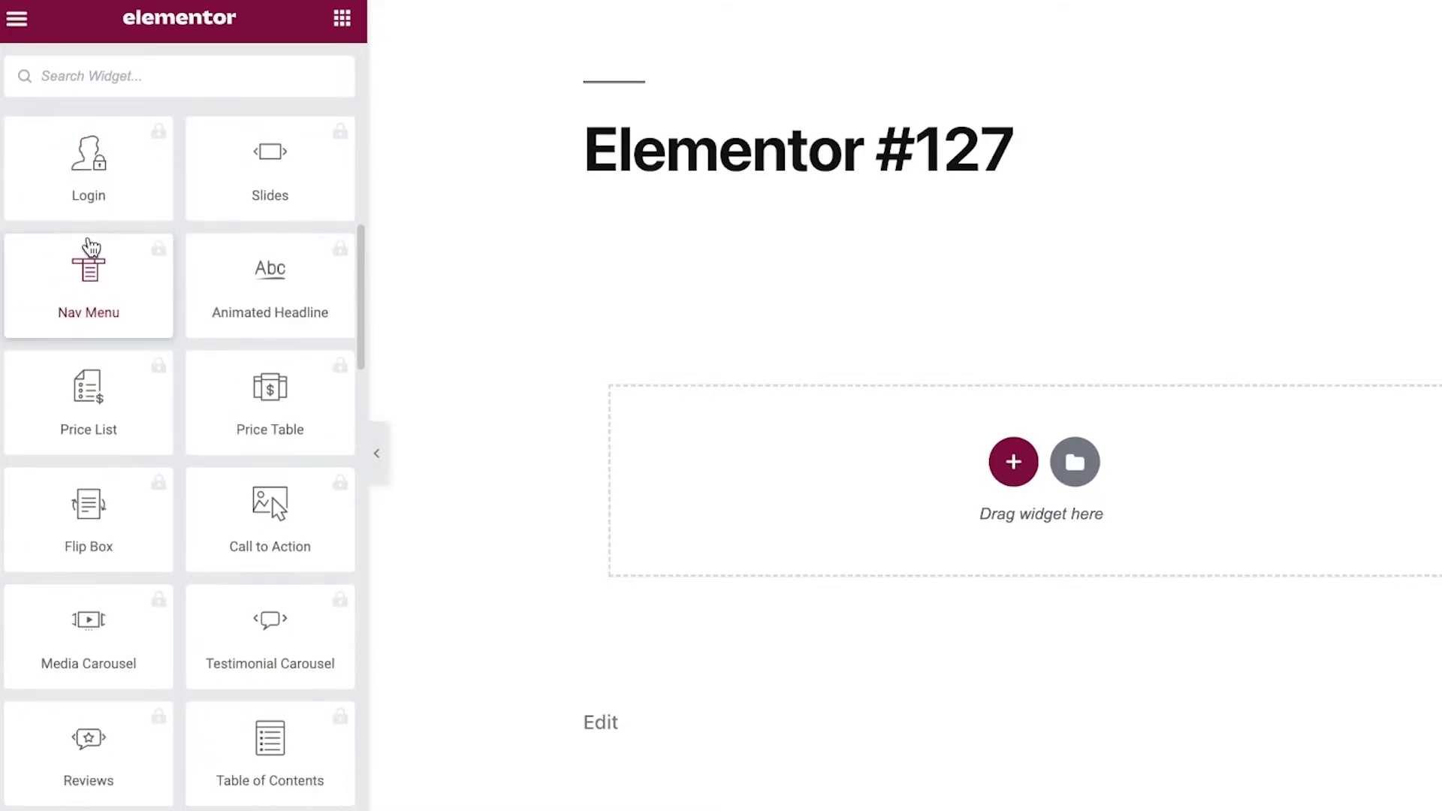
scroll(91, 245, up, 7)
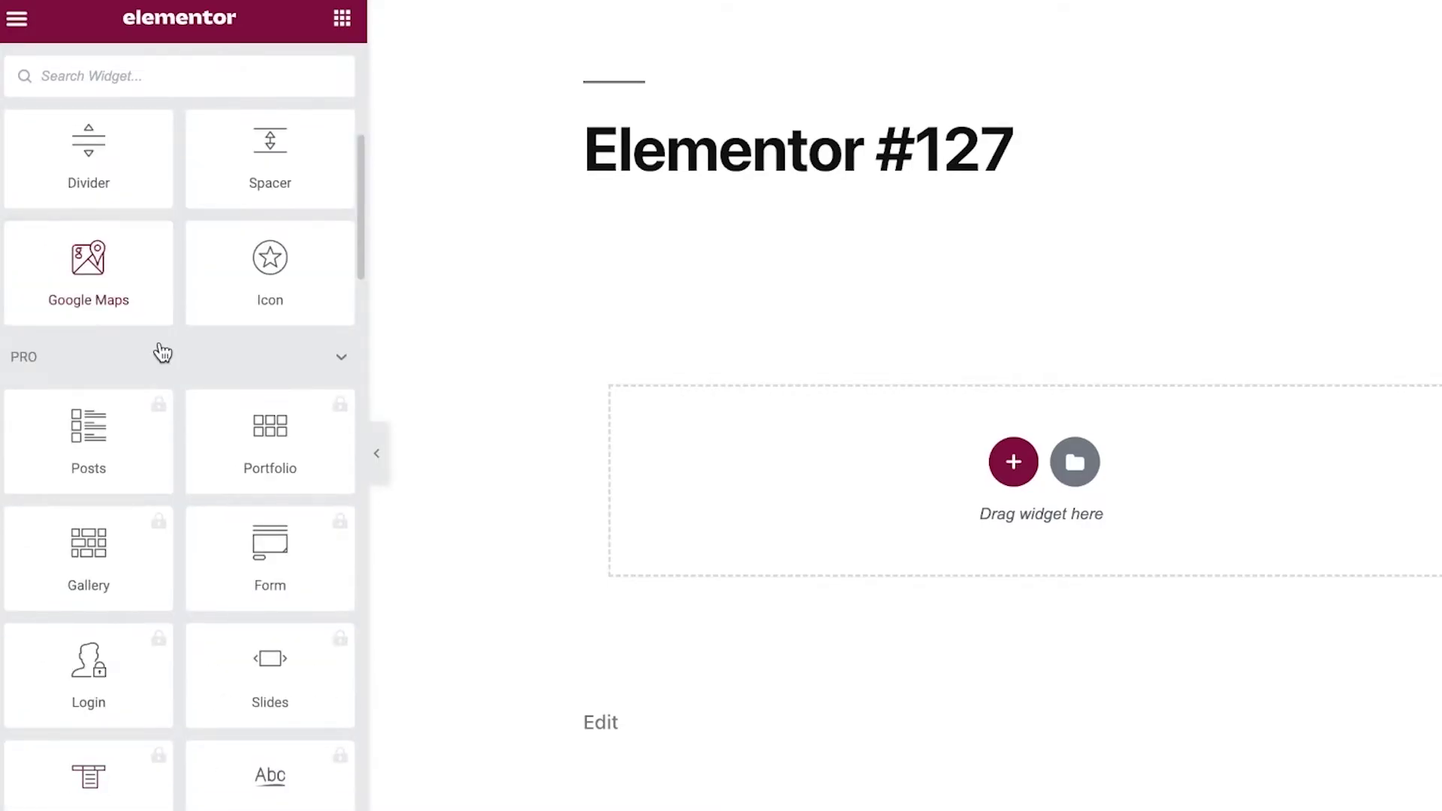
scroll(161, 361, down, 10)
scroll(162, 364, down, 10)
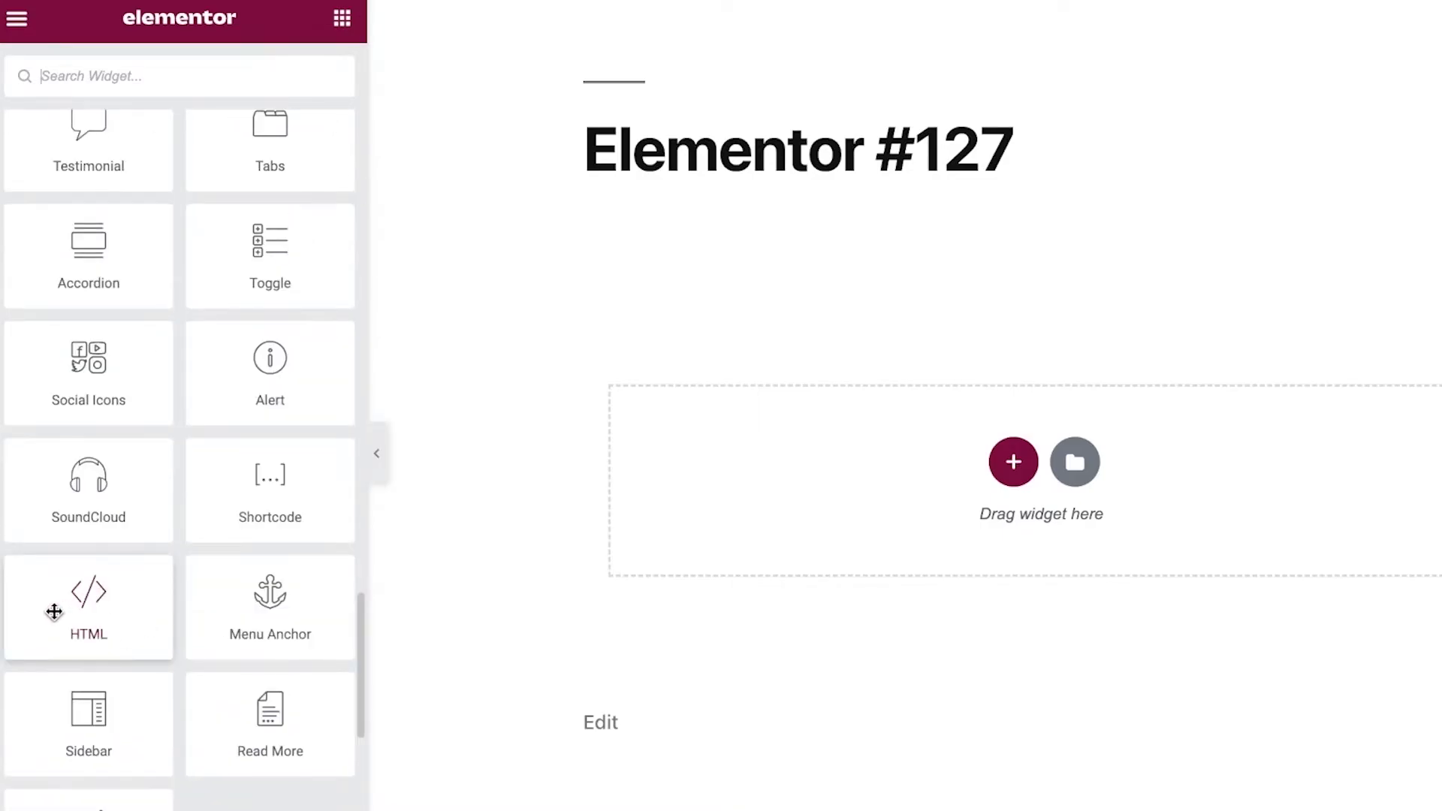
drag(51, 602, 971, 488)
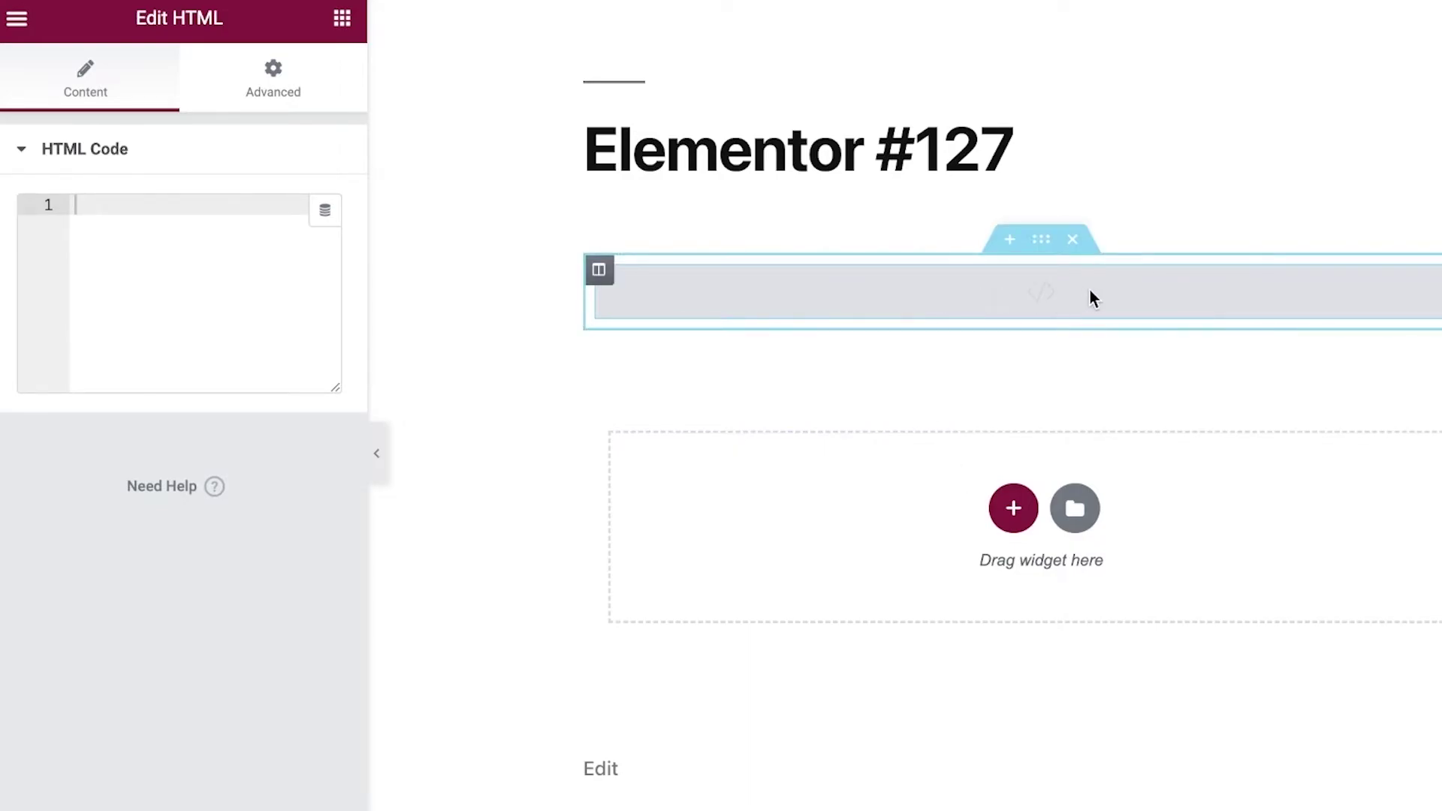
Step: Paste the Customer Feedback form's iframe embed code into the HTML widget's code box
click(160, 239)
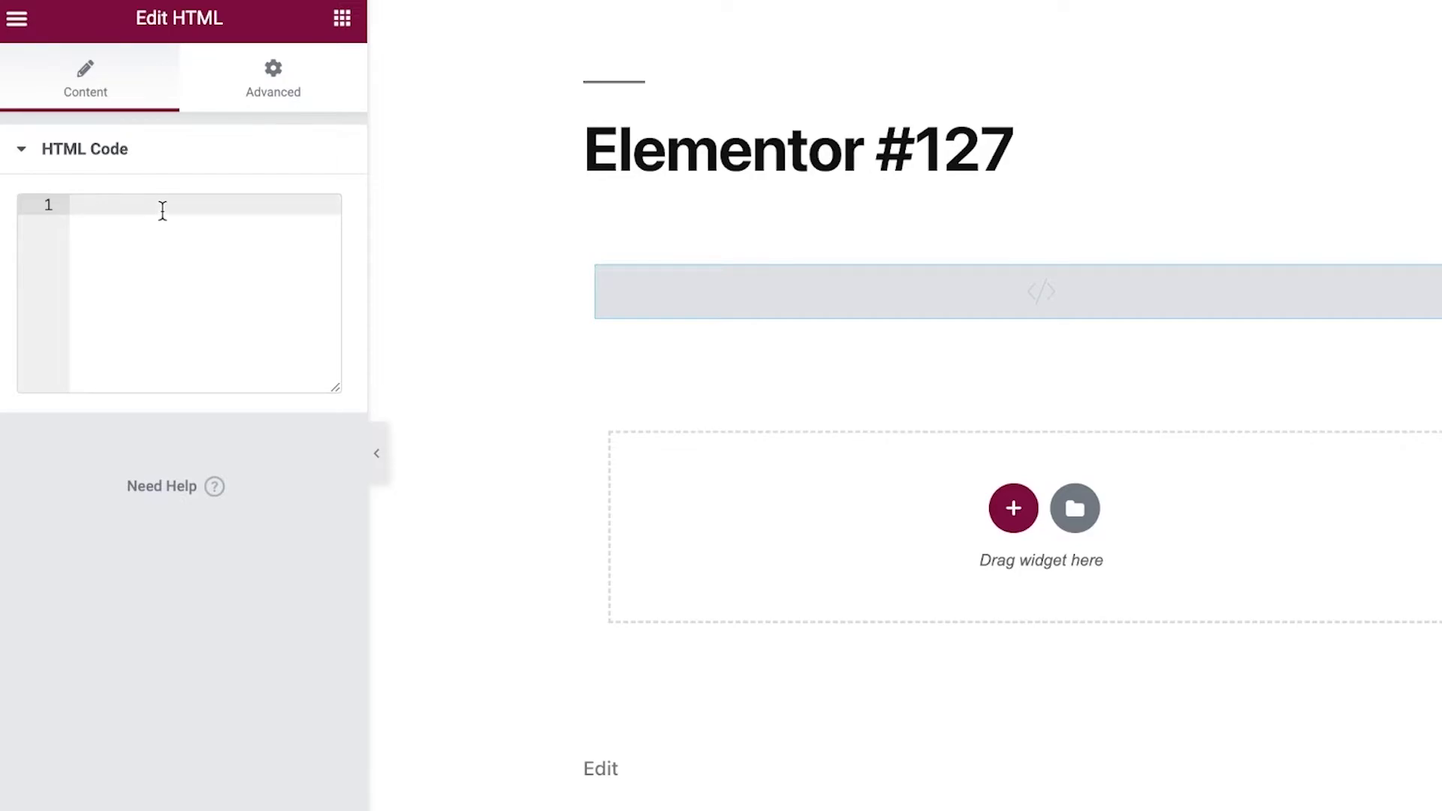
right_click(128, 214)
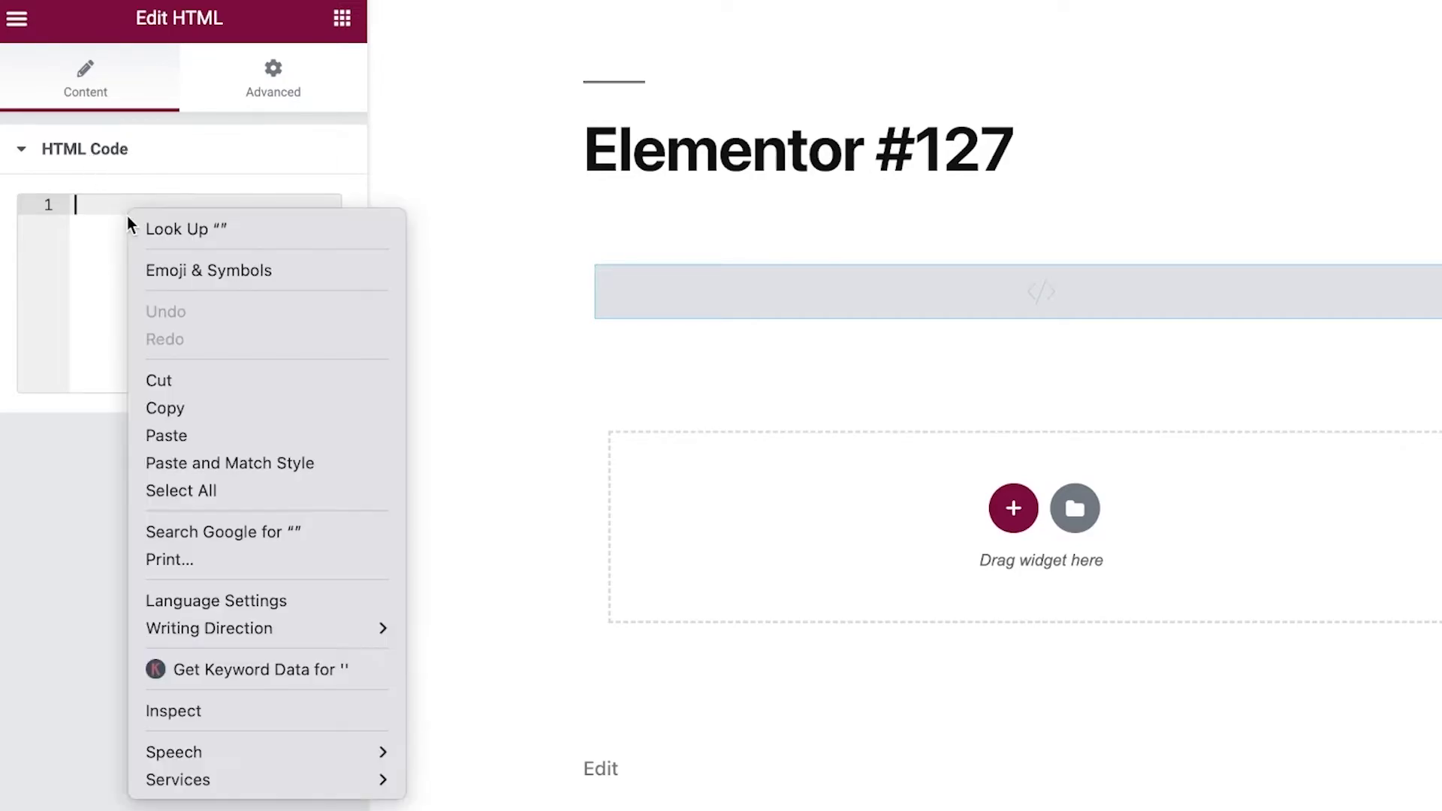
click(169, 436)
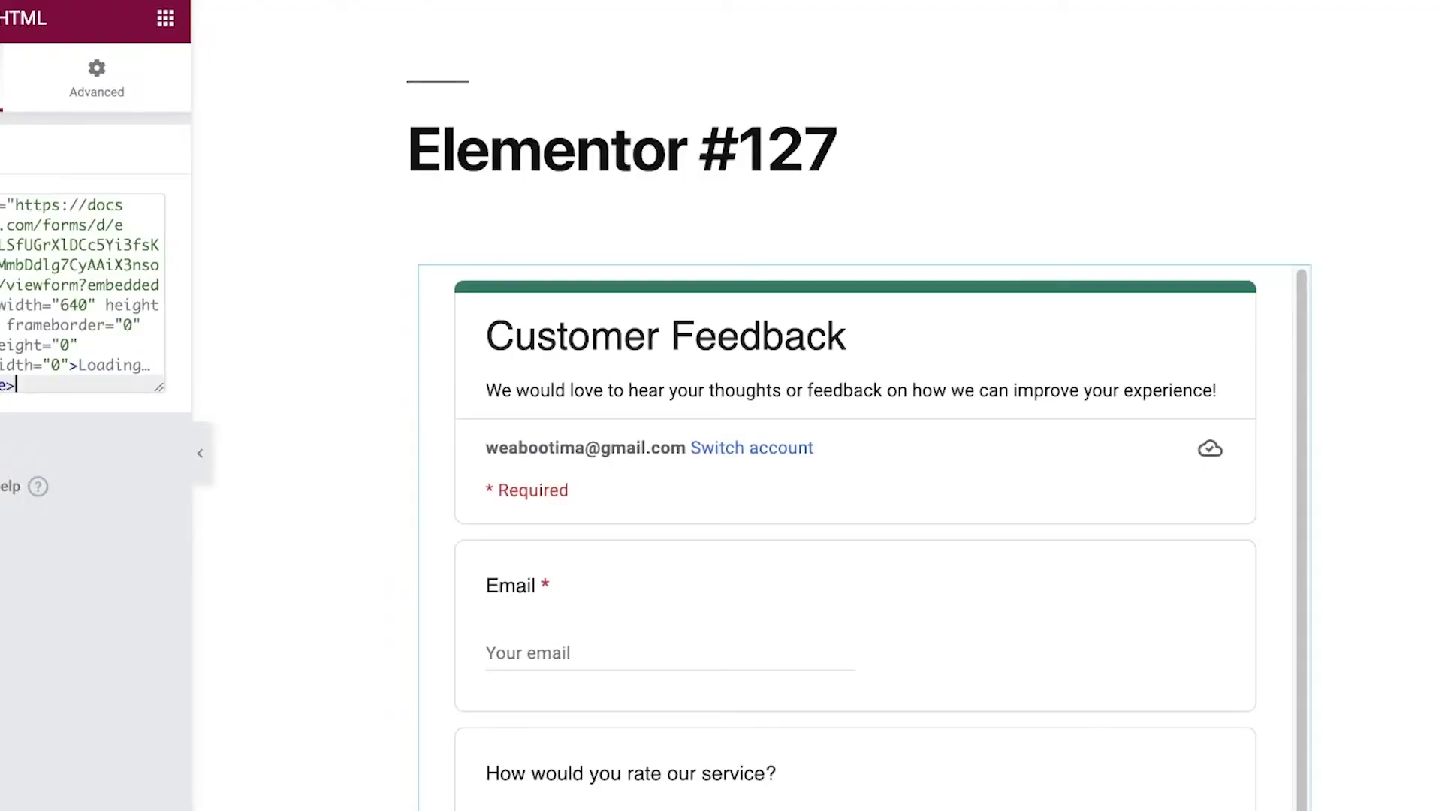
scroll(811, 354, down, 3)
scroll(1205, 225, down, 4)
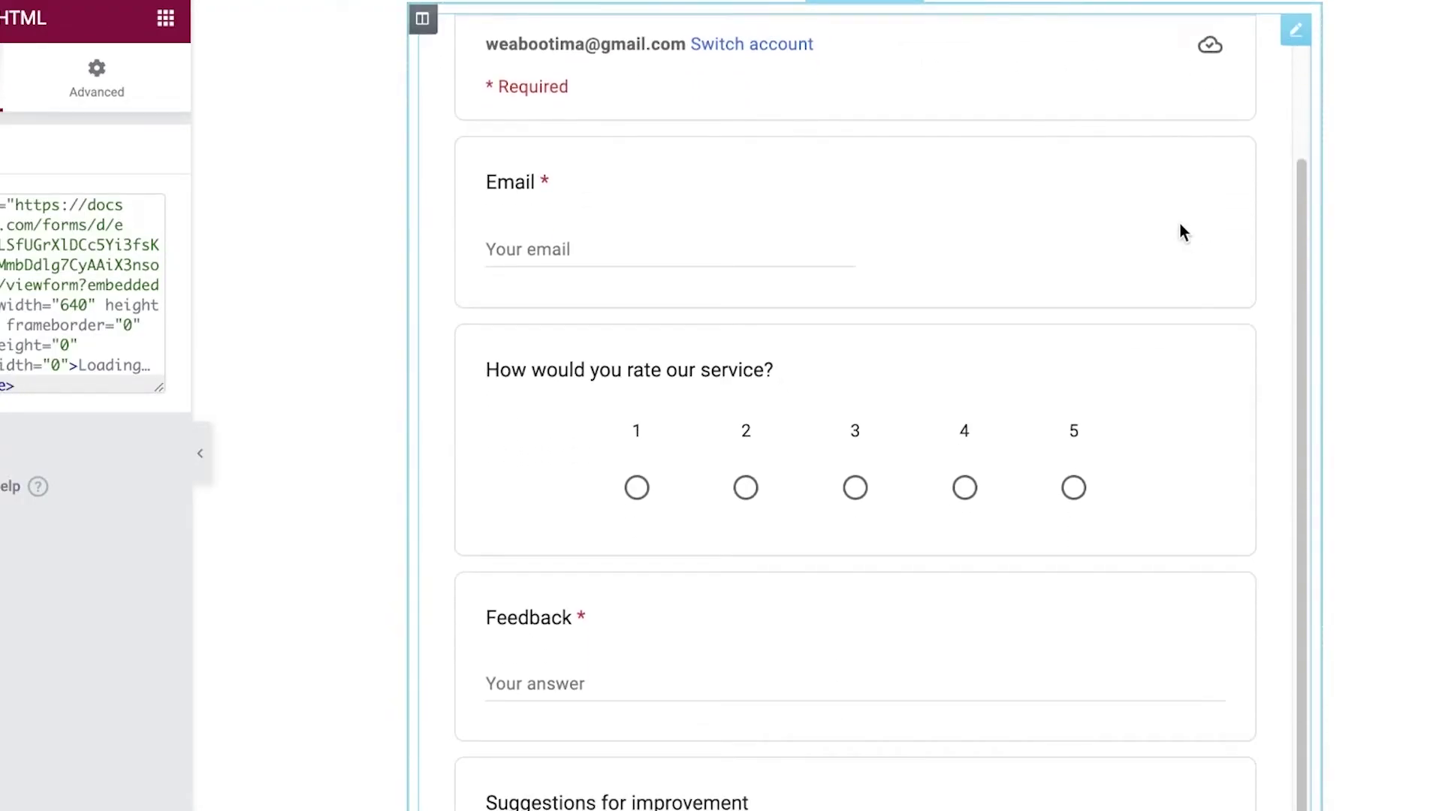
scroll(1183, 231, up, 3)
scroll(1232, 96, up, 3)
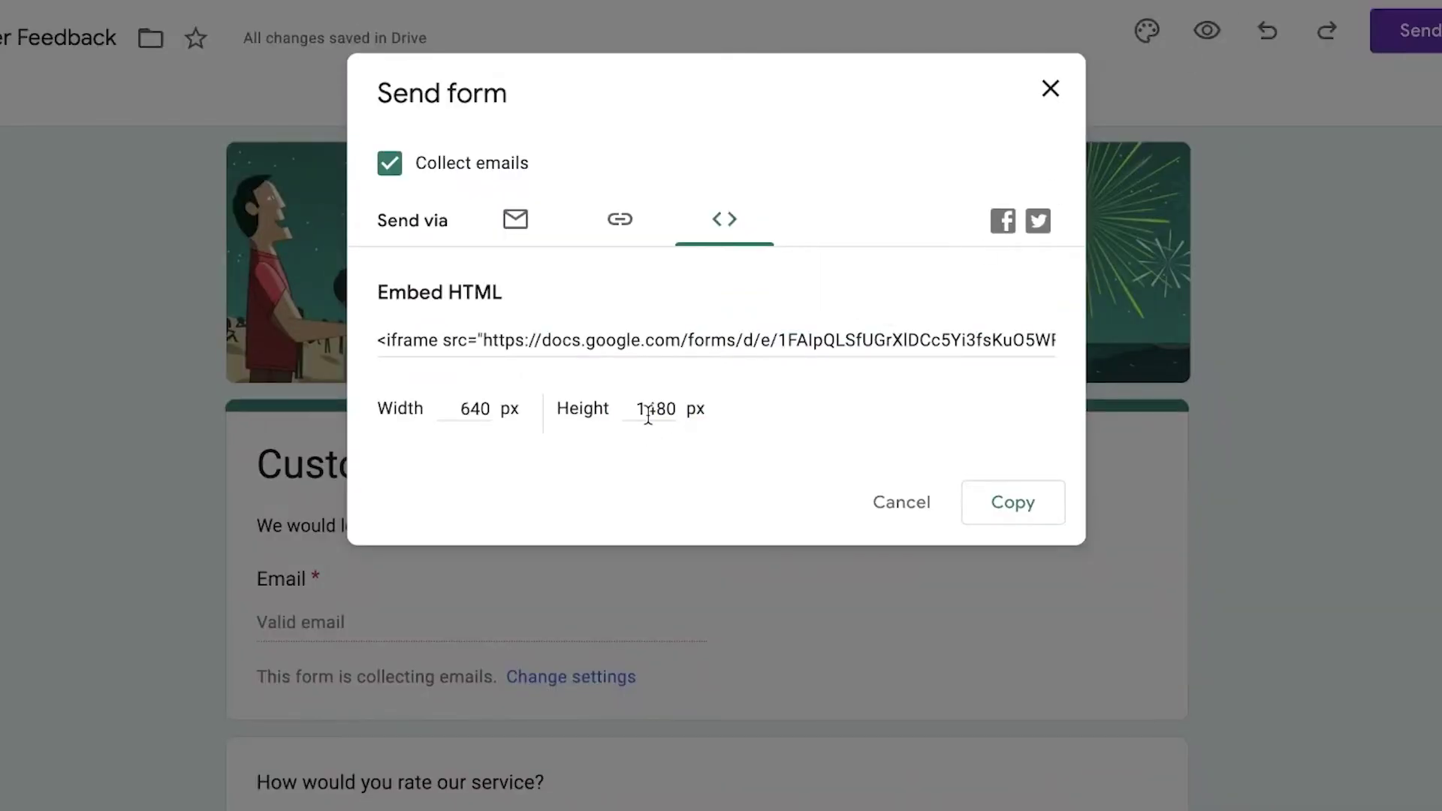
Step: Confirm the embed is 640 wide and 1480 high, then select the form's column
click(647, 409)
click(467, 411)
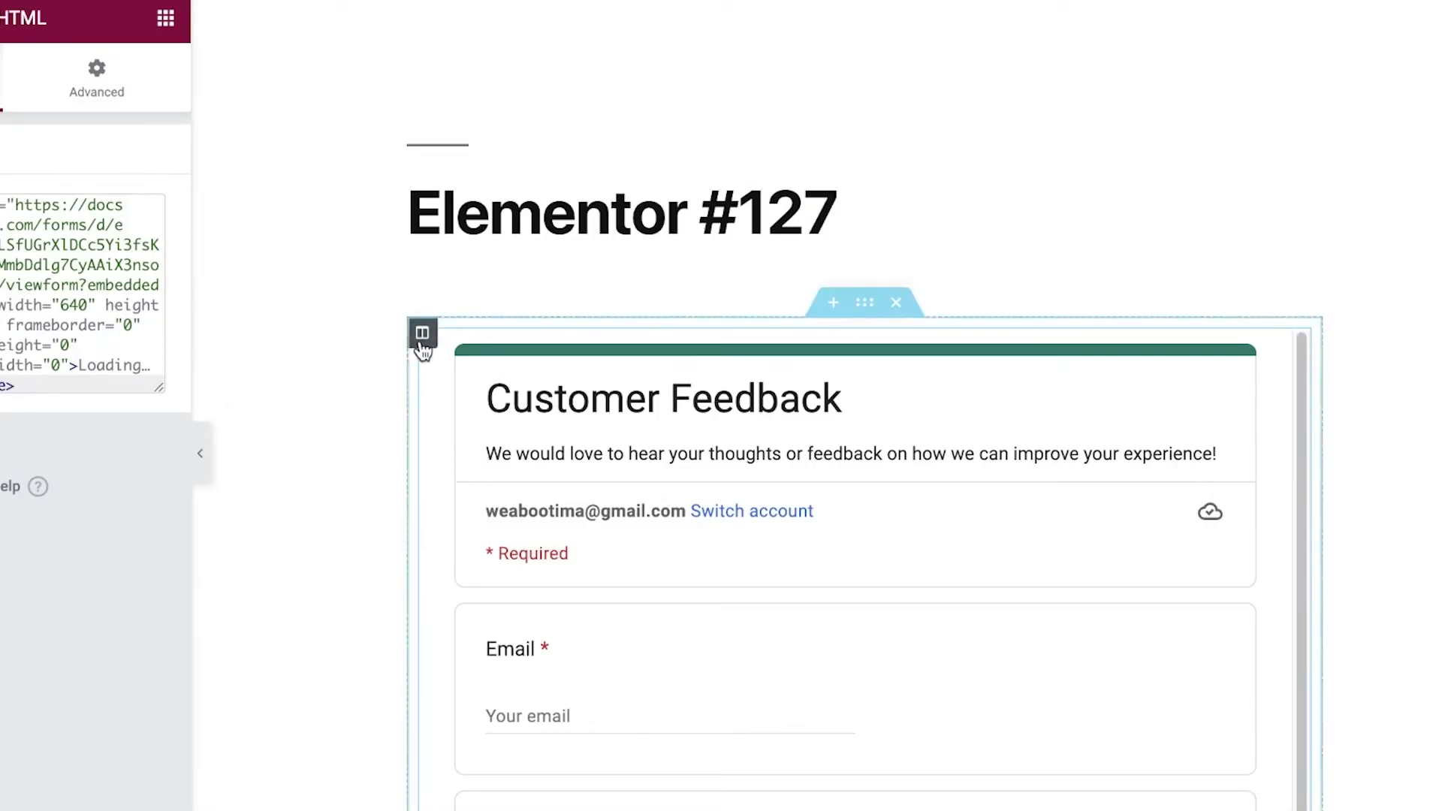
click(421, 338)
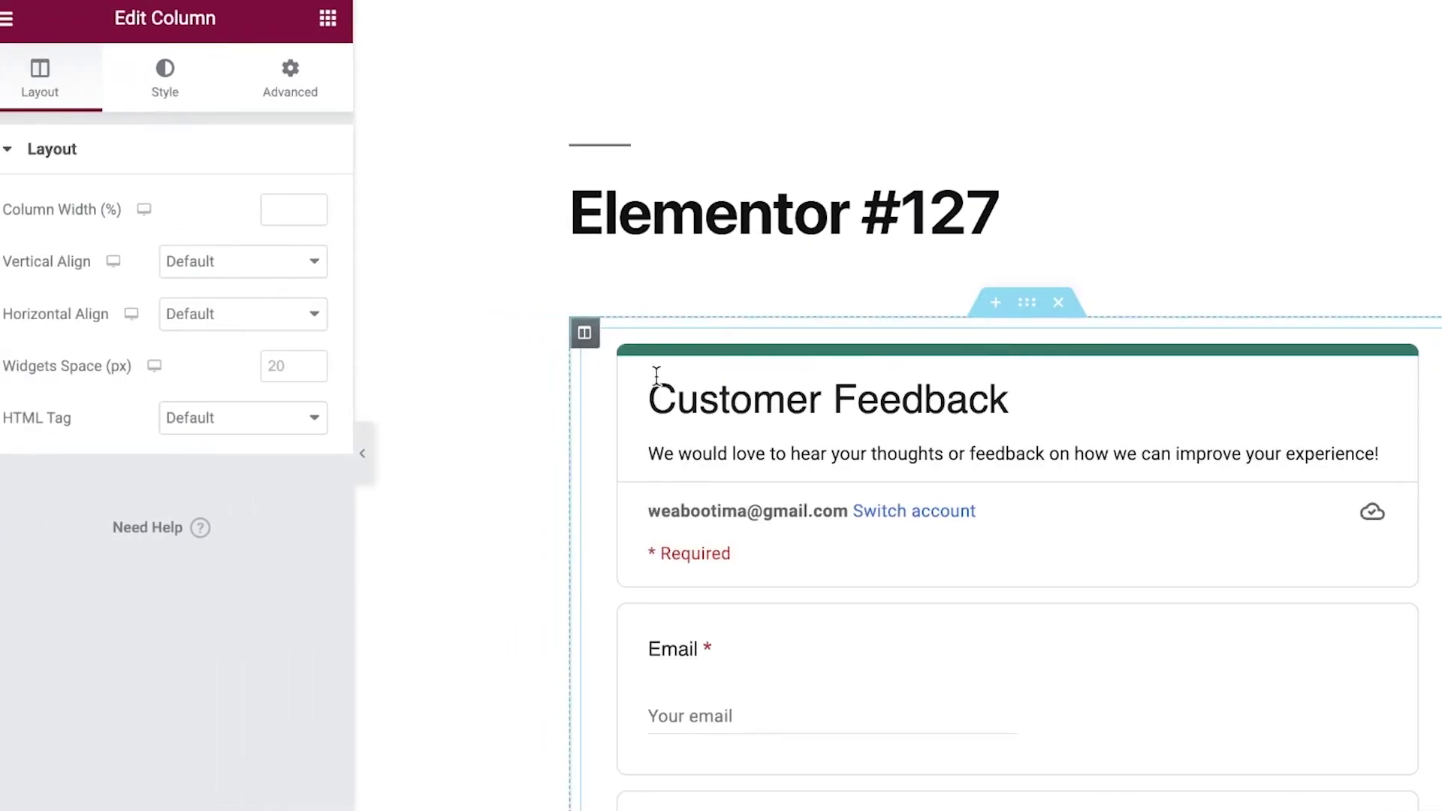
click(1404, 235)
scroll(699, 200, down, 3)
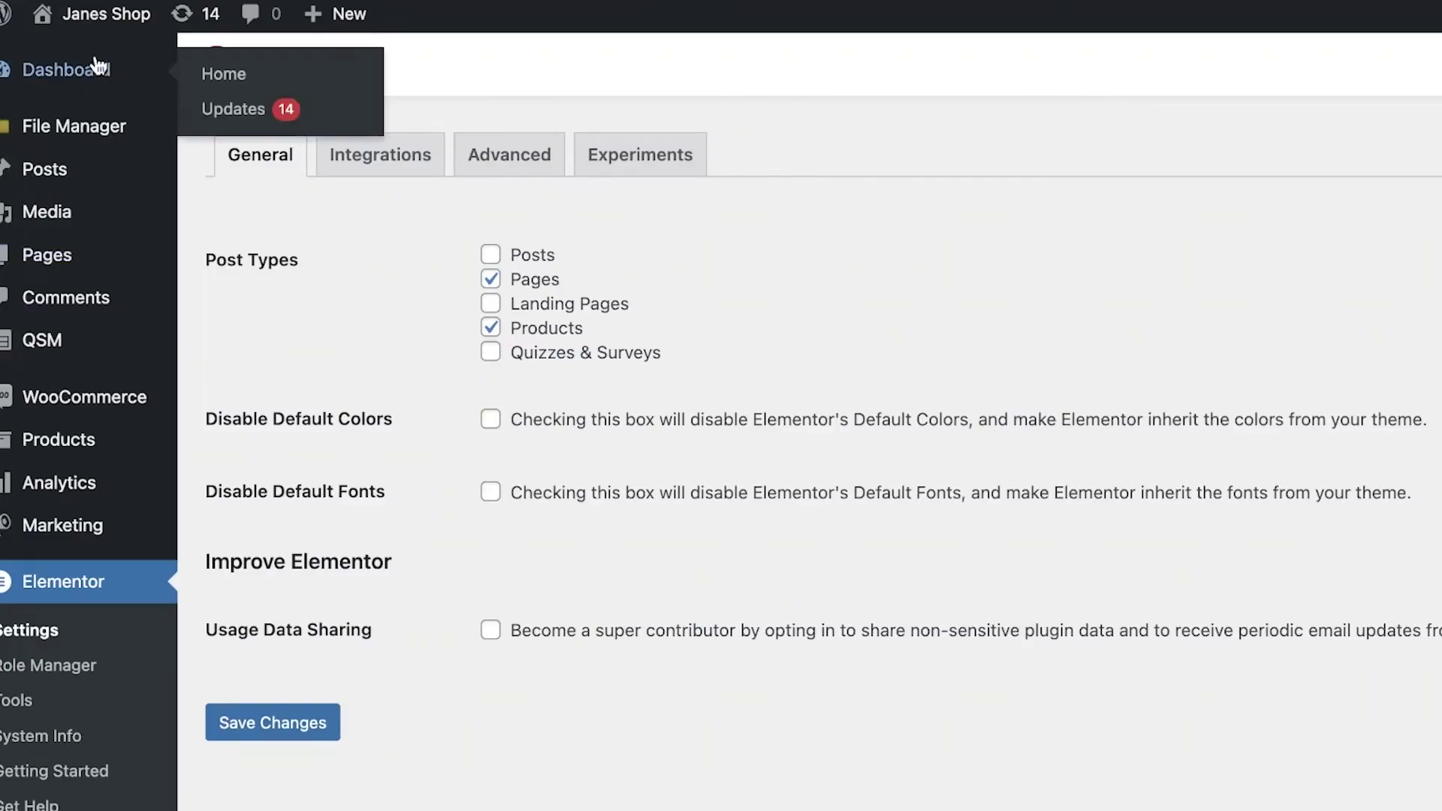
Step: Visit the Google Forms page from the live site's header menu, scroll it, then go back
mouse_move(100, 37)
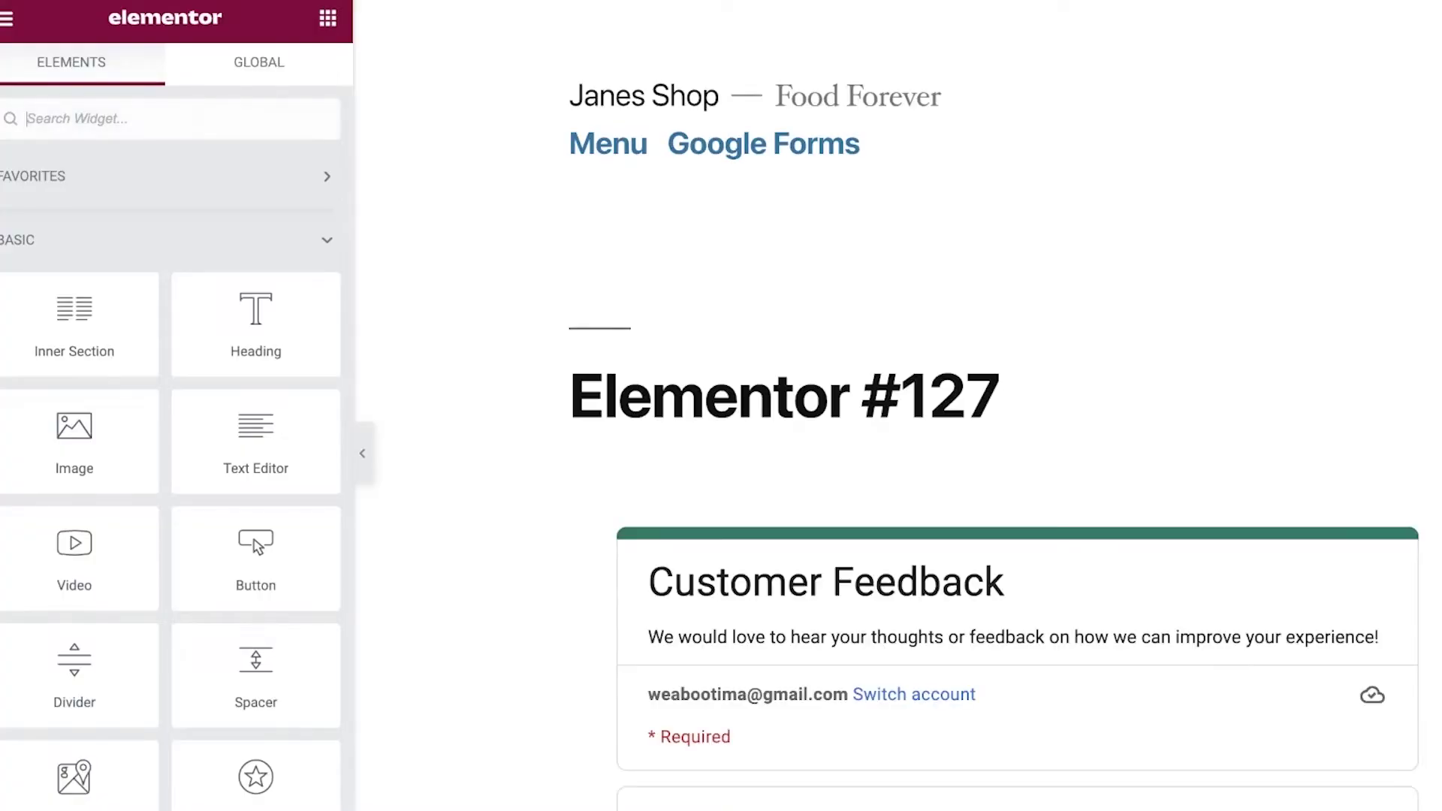
scroll(714, 148, down, 4)
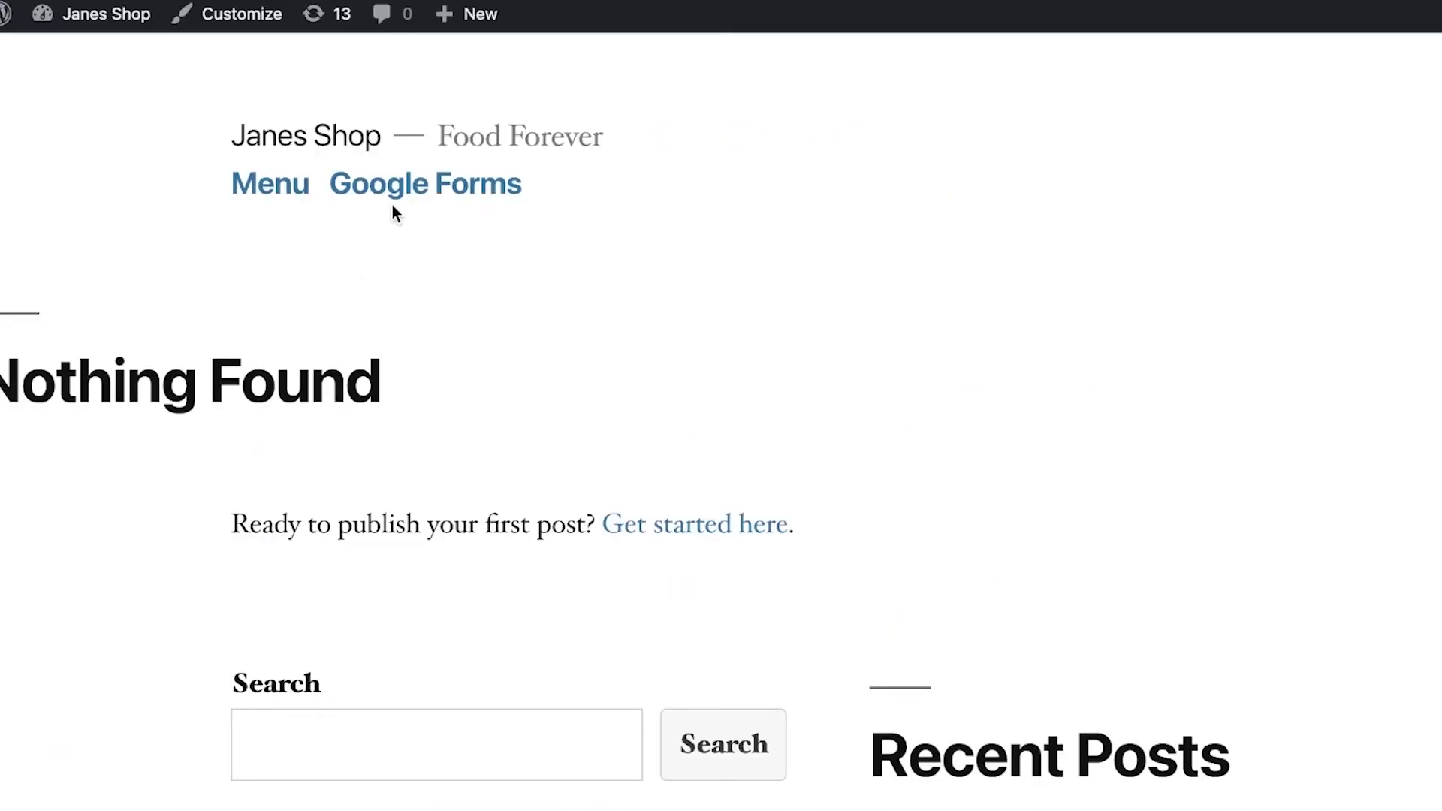
click(431, 193)
scroll(431, 193, down, 3)
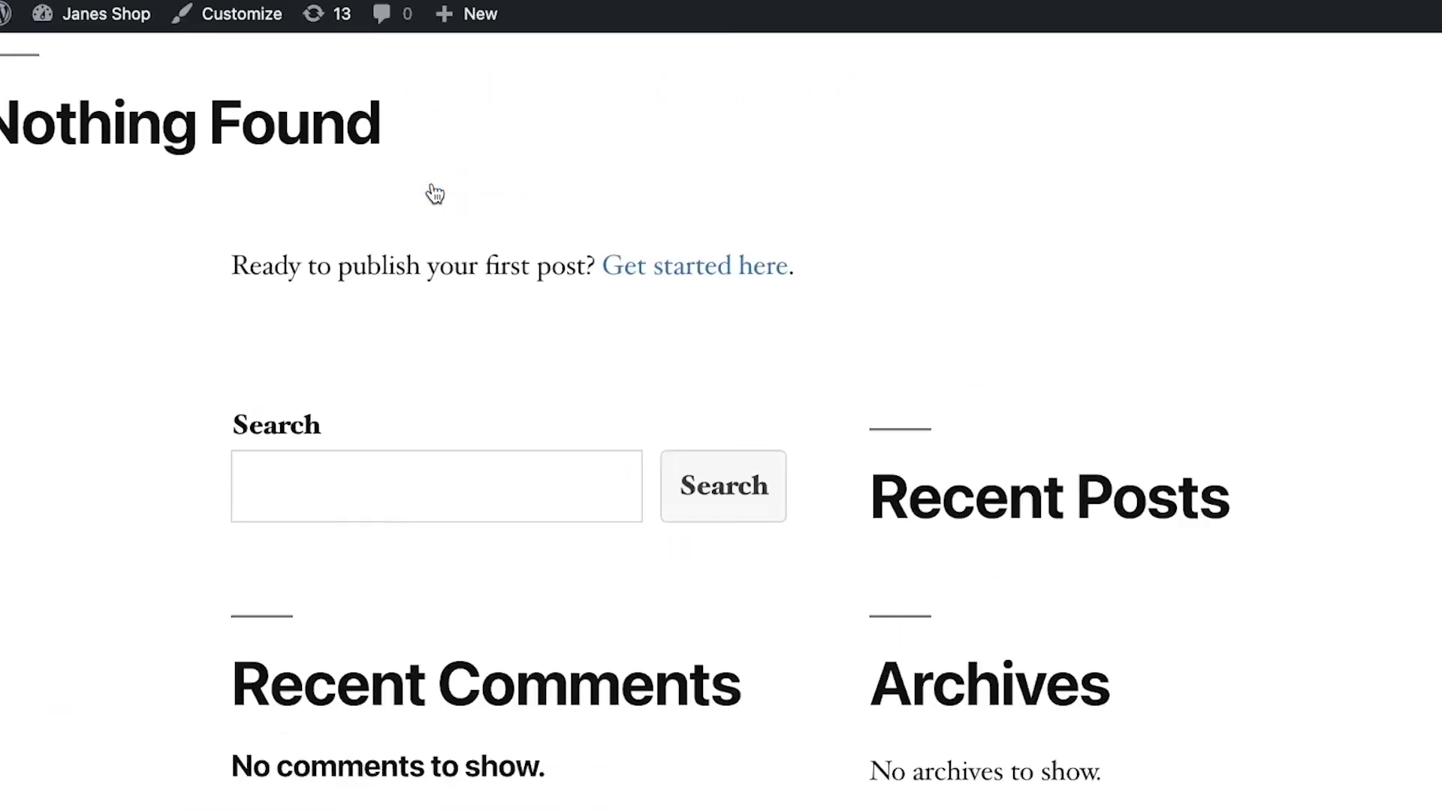
scroll(939, 105, down, 8)
scroll(936, 99, up, 8)
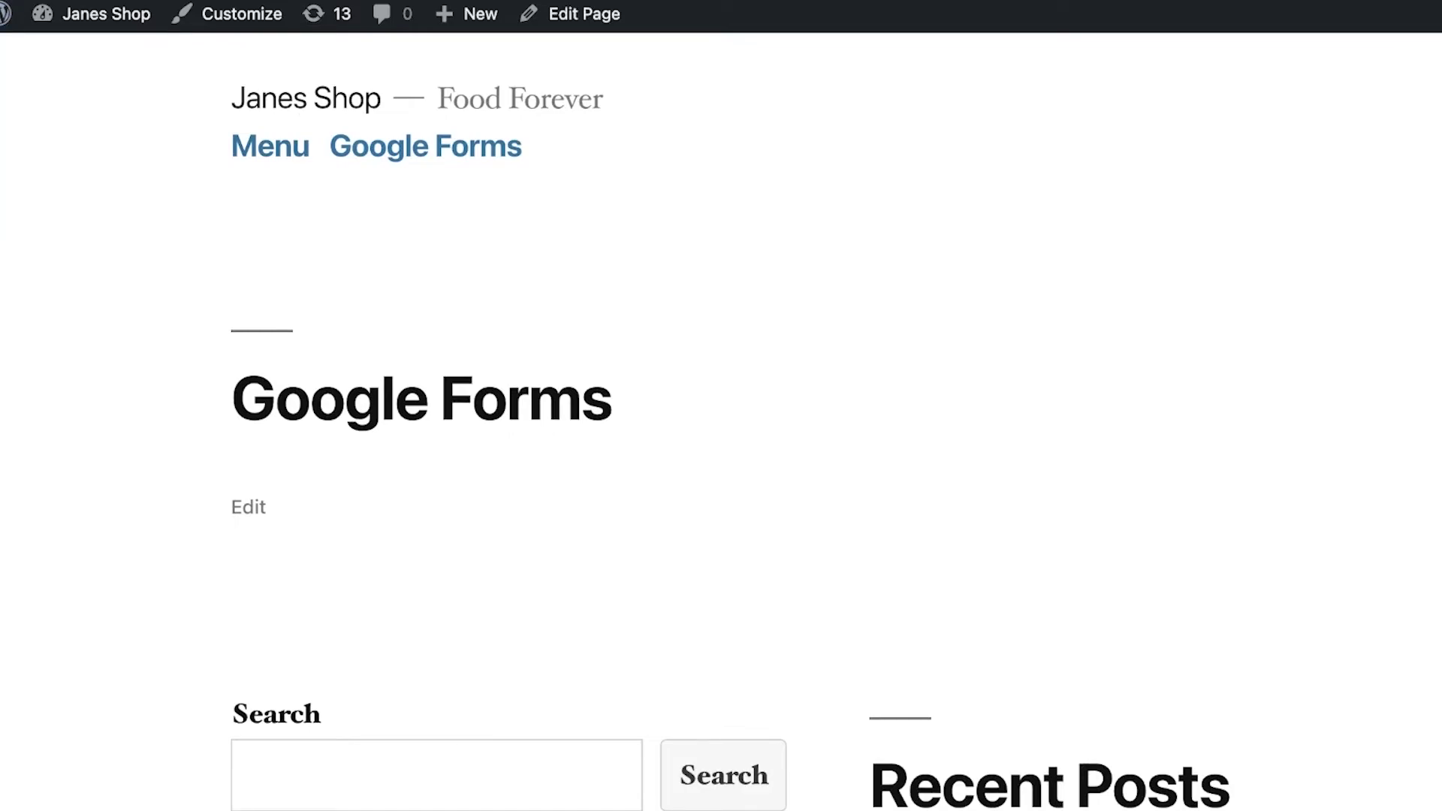
click(19, 57)
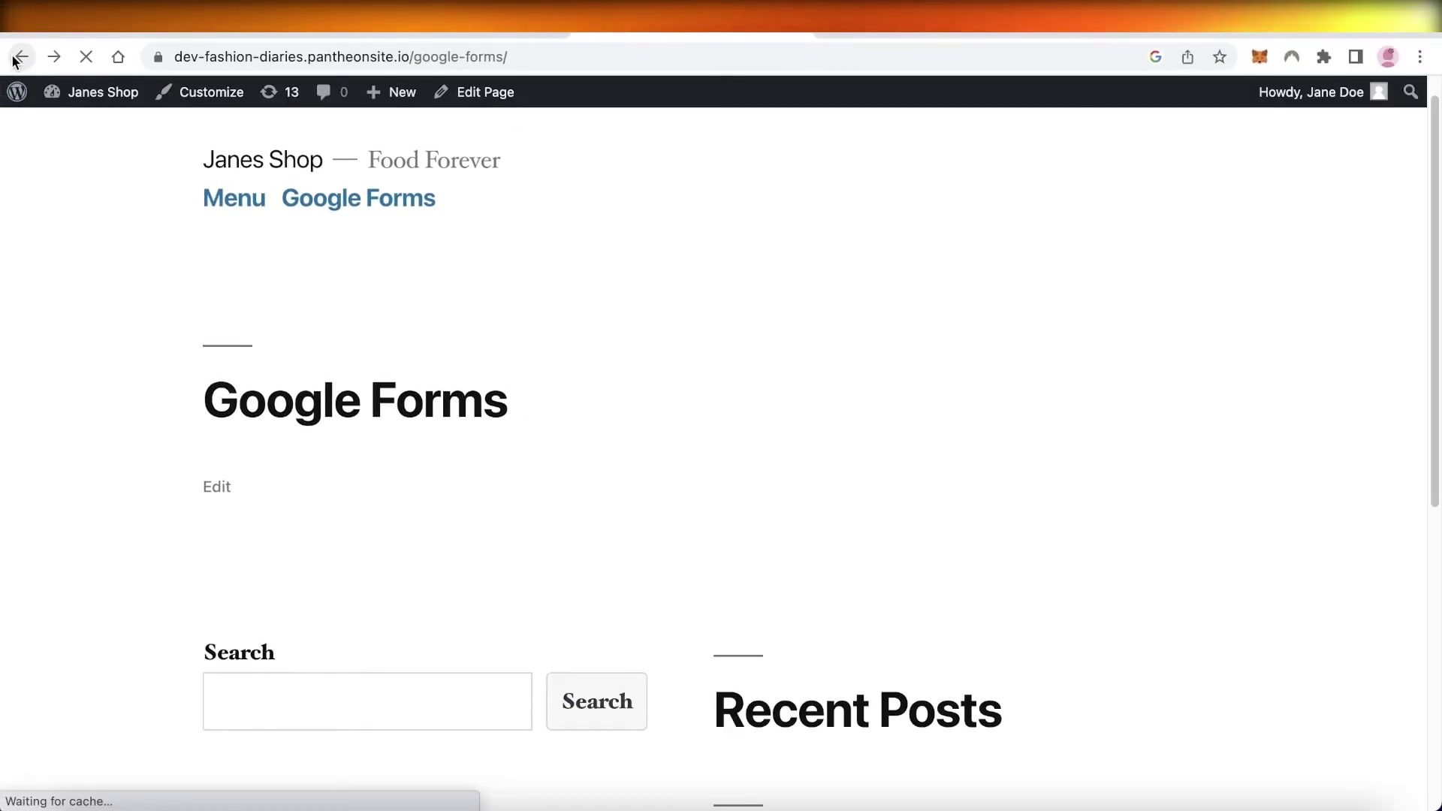